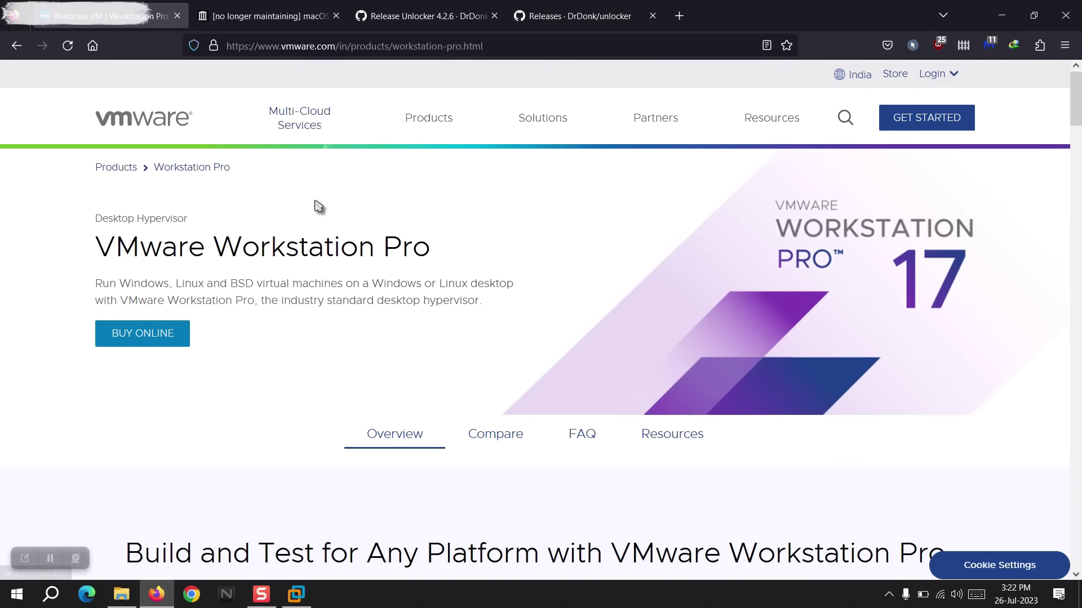
Open the Workstation 17 Pro DOWNLOAD TRIAL page showing the Windows and Linux downloads.
scroll(336, 284, down, 3)
scroll(336, 283, down, 5)
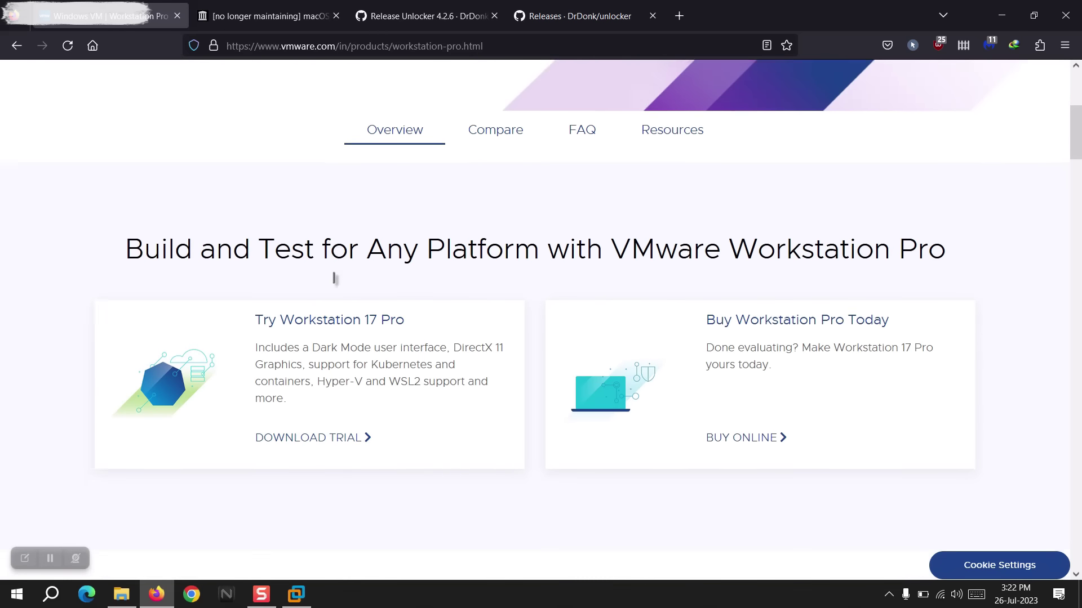
click(334, 292)
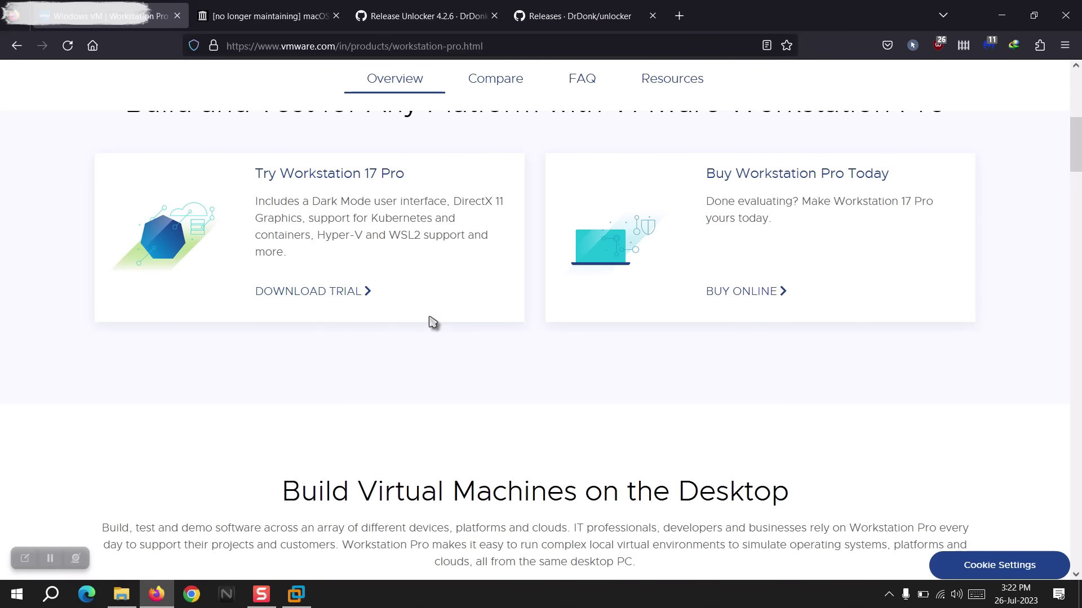
scroll(429, 319, up, 2)
scroll(393, 403, up, 3)
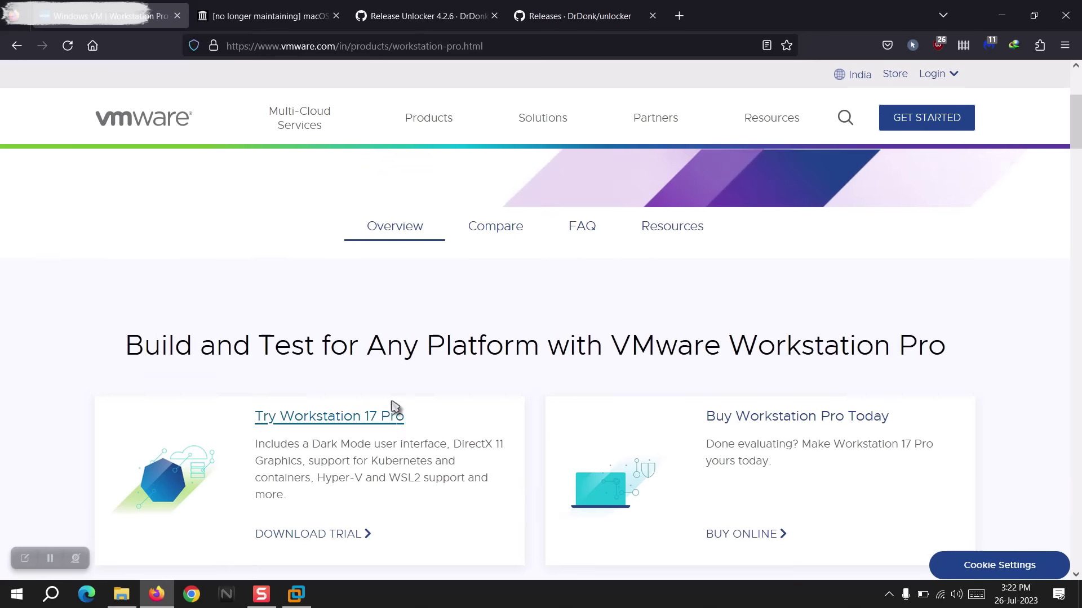
scroll(393, 403, down, 3)
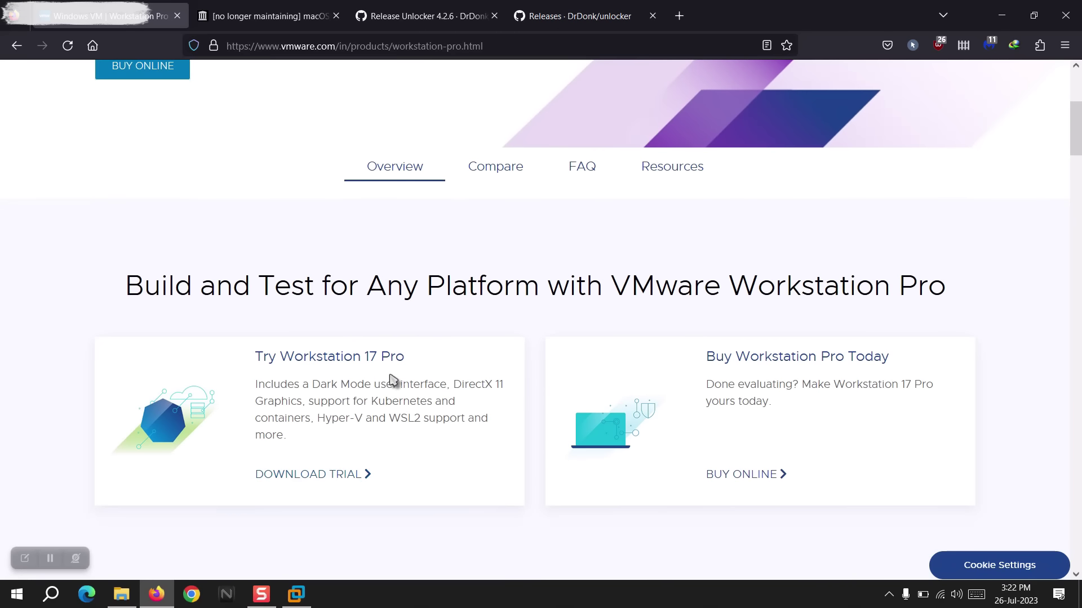
click(392, 381)
scroll(519, 491, down, 9)
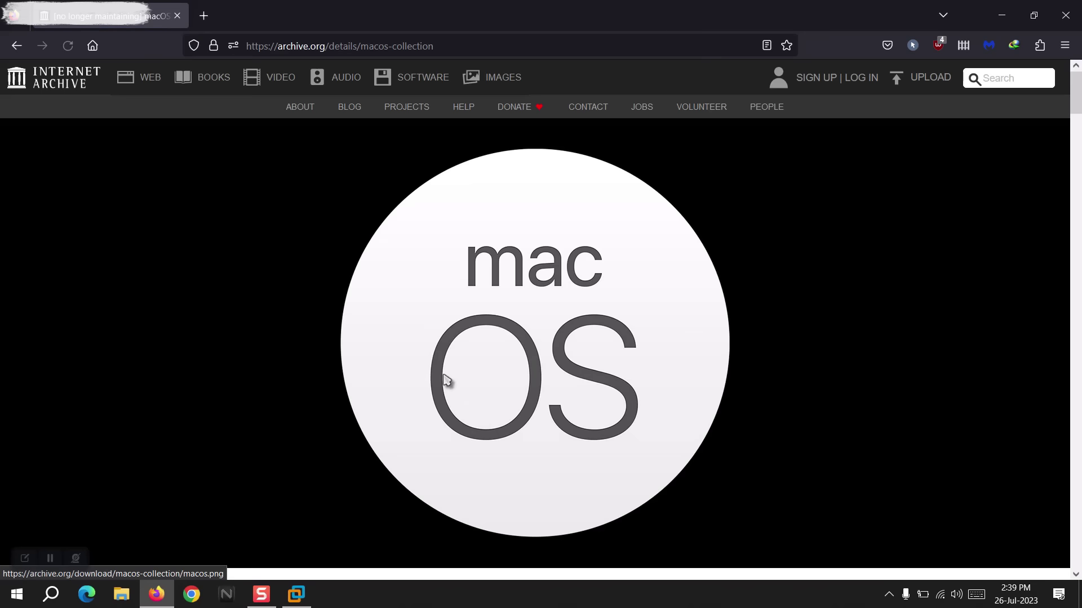
scroll(442, 374, down, 6)
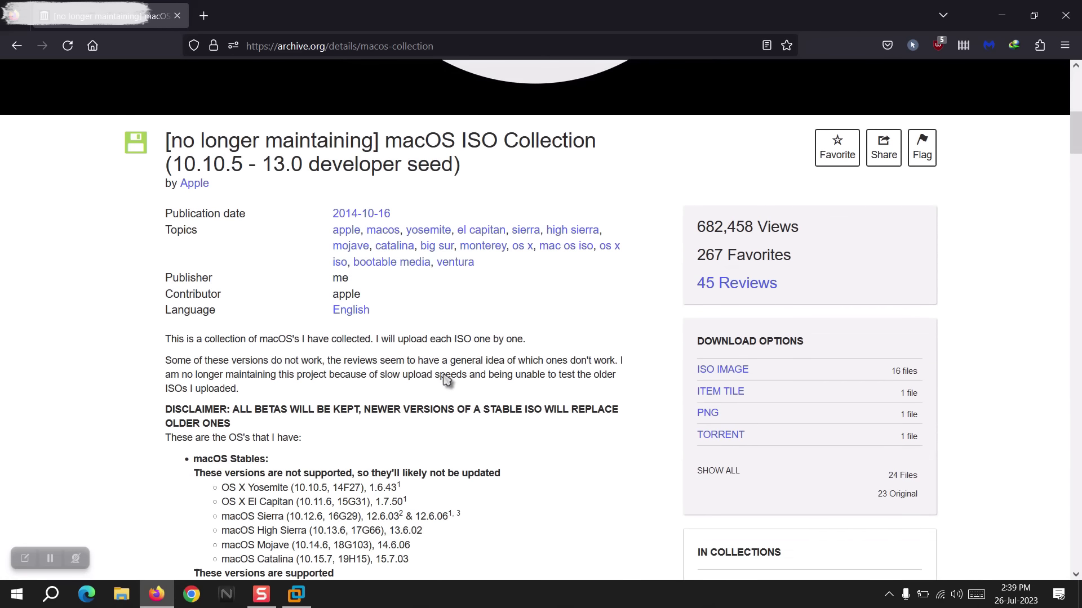
On the macOS ISO Collection page, list the ISO IMAGE download files.
drag(169, 149, 472, 156)
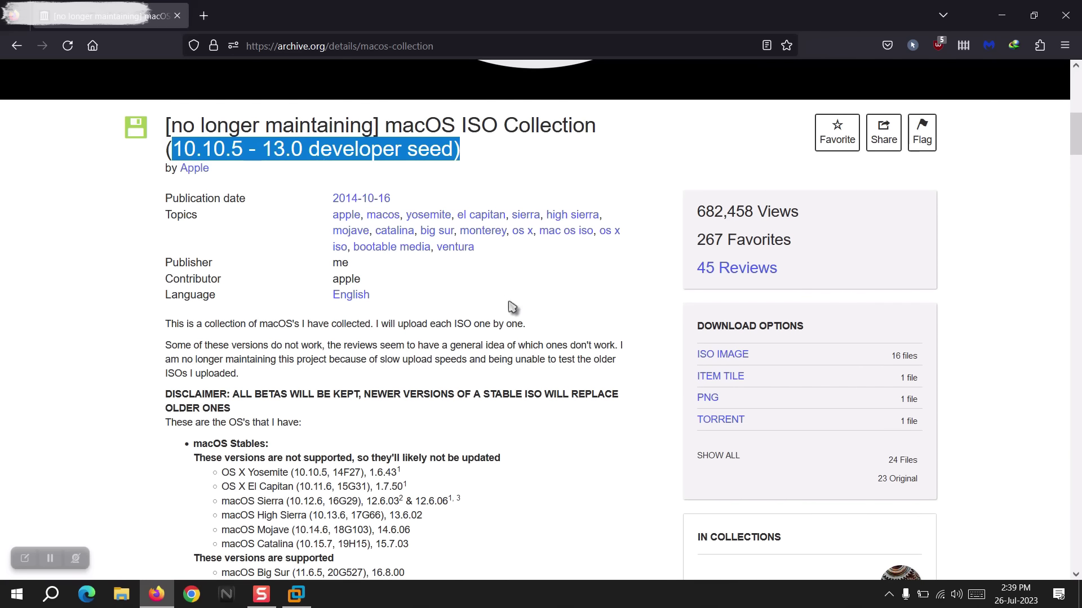
click(510, 304)
scroll(510, 307, down, 1)
scroll(509, 307, down, 3)
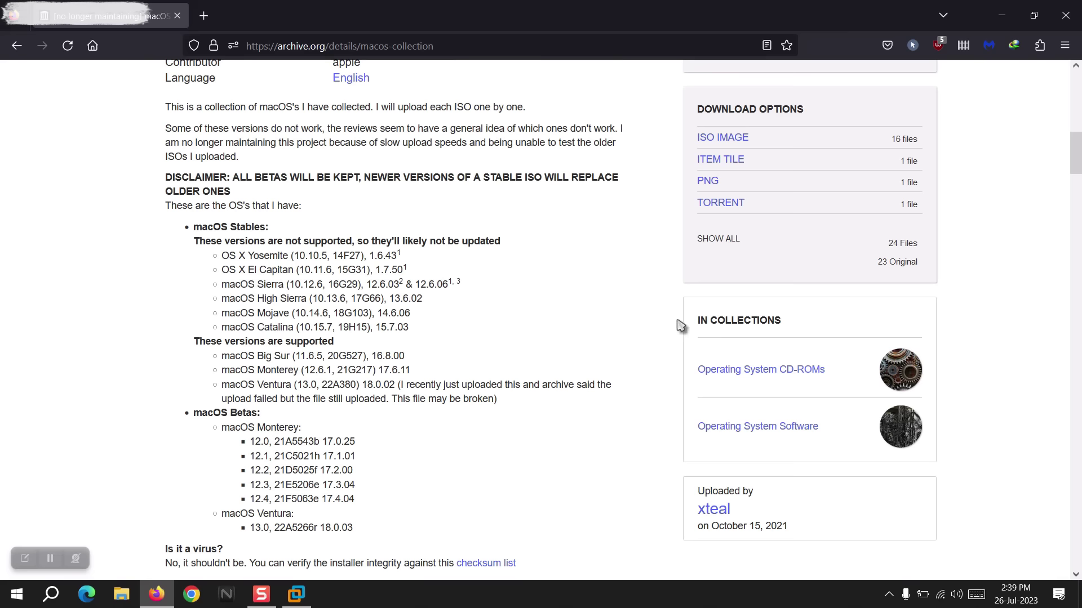
click(725, 141)
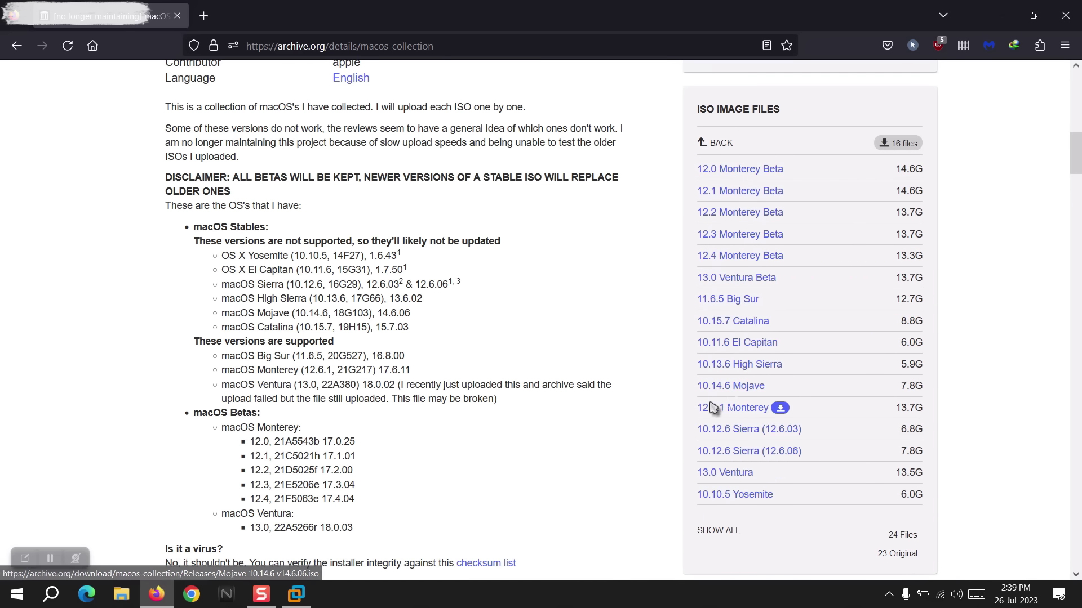
scroll(746, 304, down, 1)
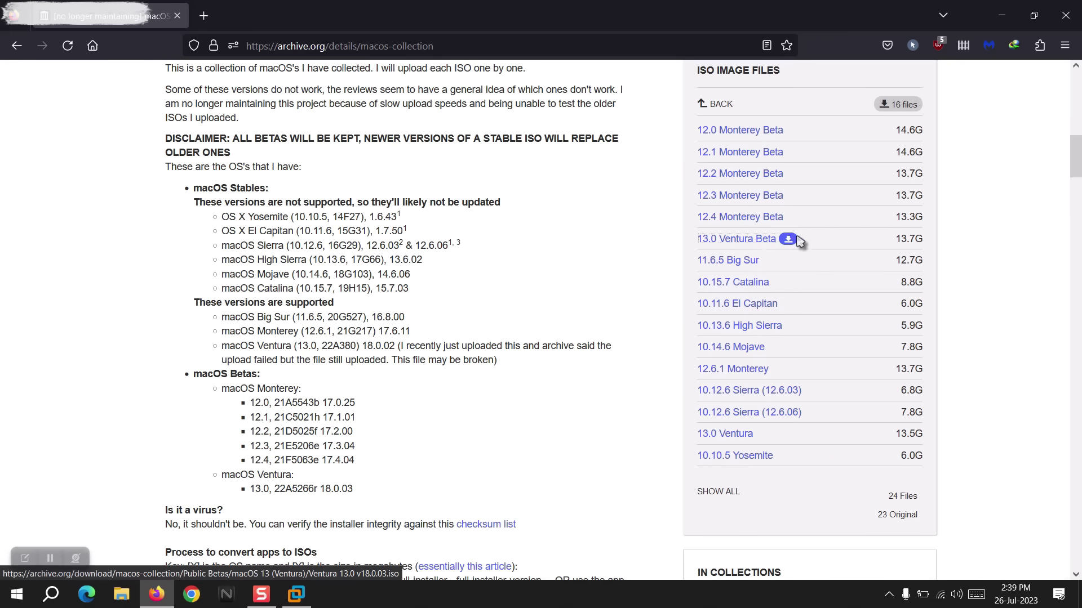
Start the 13.0 Ventura Beta ISO download, then cancel it.
drag(694, 249, 731, 240)
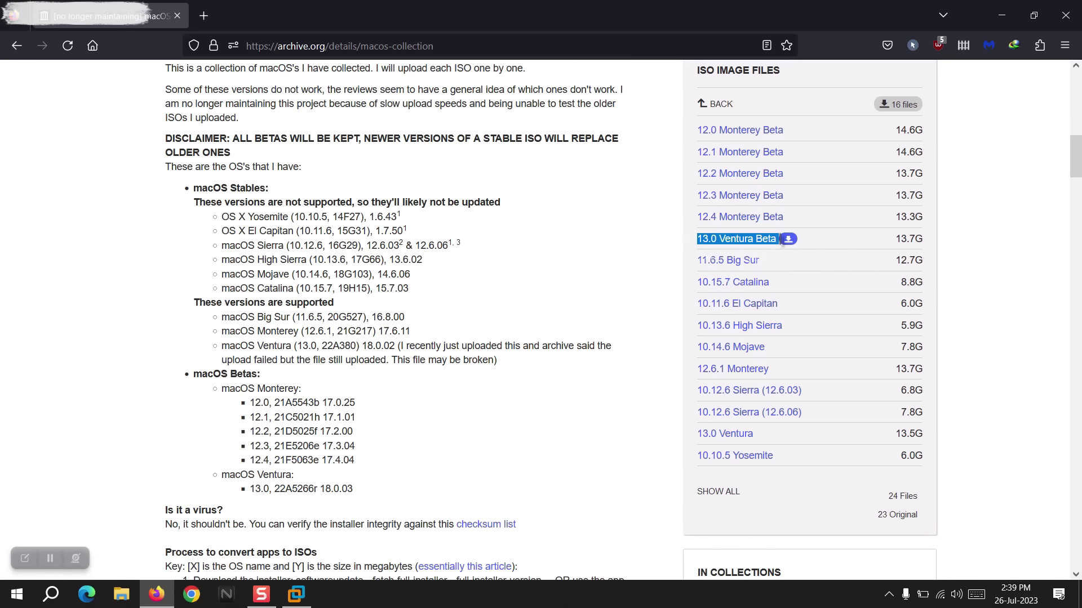
click(740, 241)
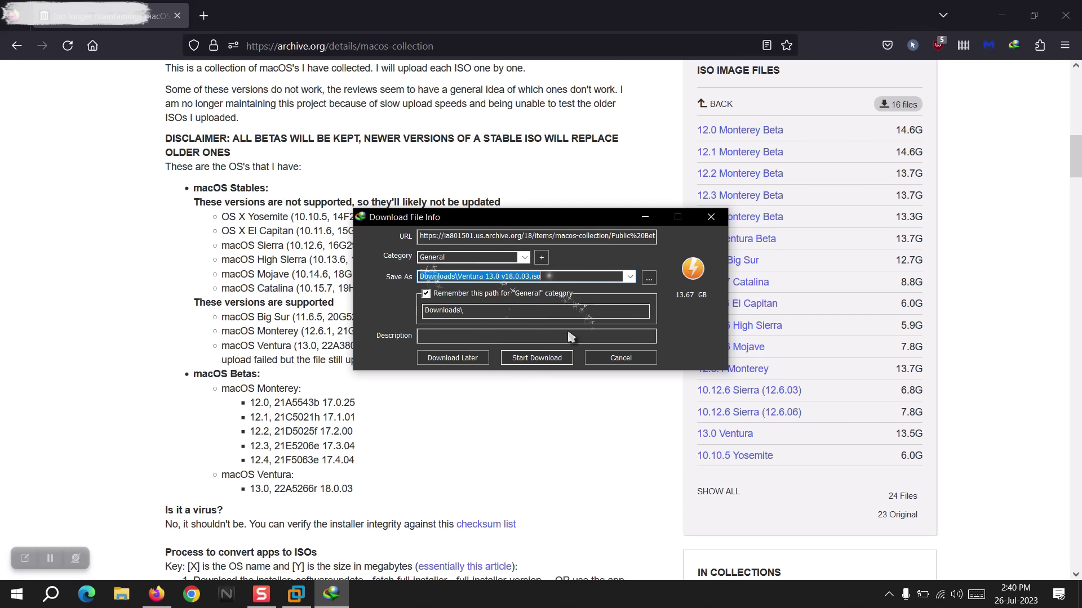
click(614, 358)
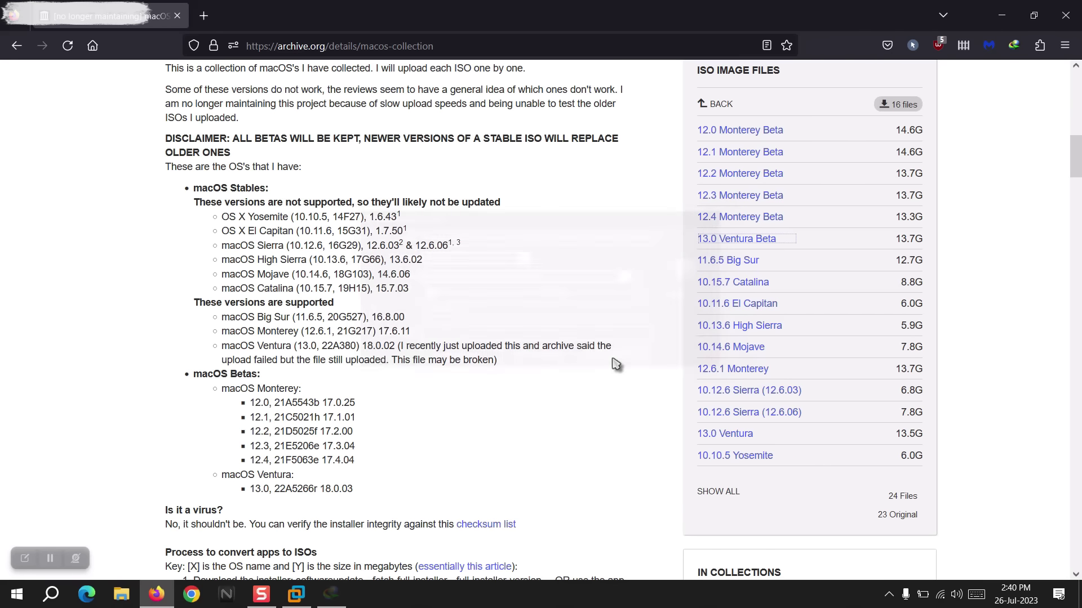
scroll(616, 363, up, 8)
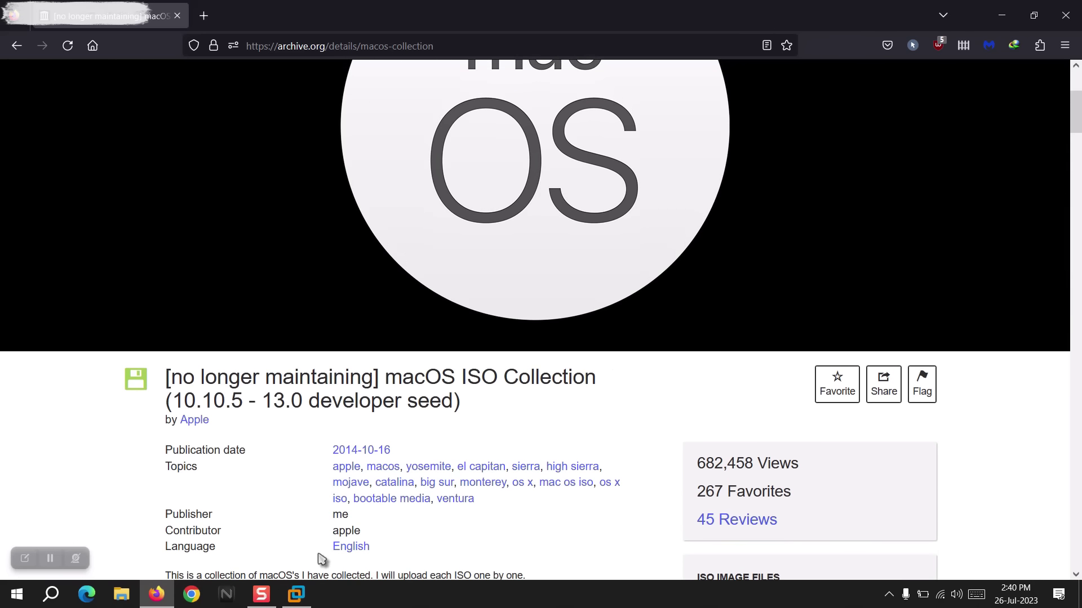
Bring VMware Workstation forward, then open and close the New Virtual Machine wizard.
click(295, 595)
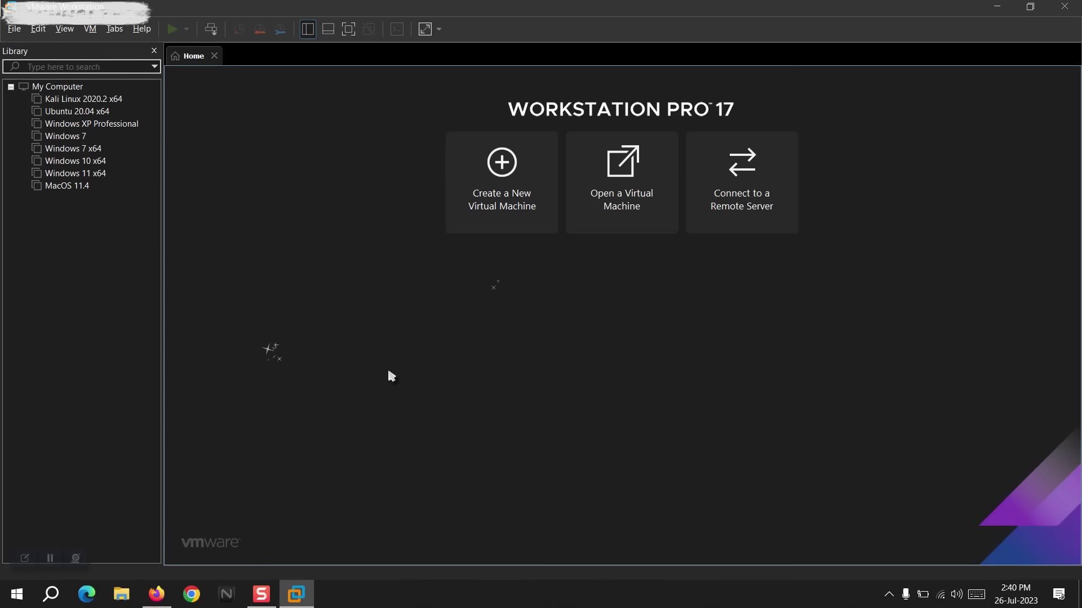
click(497, 186)
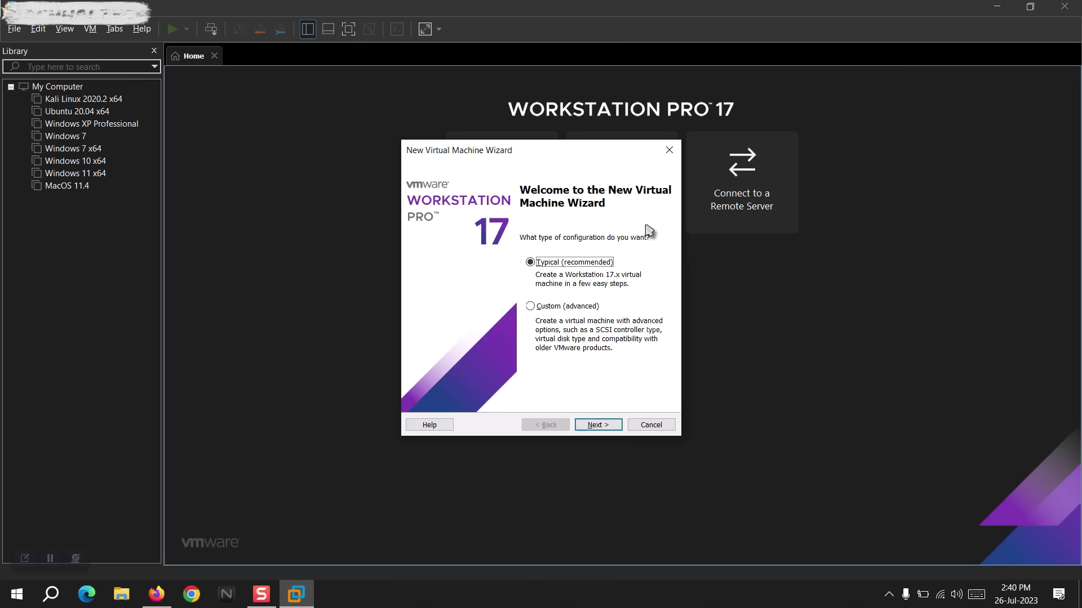
click(669, 150)
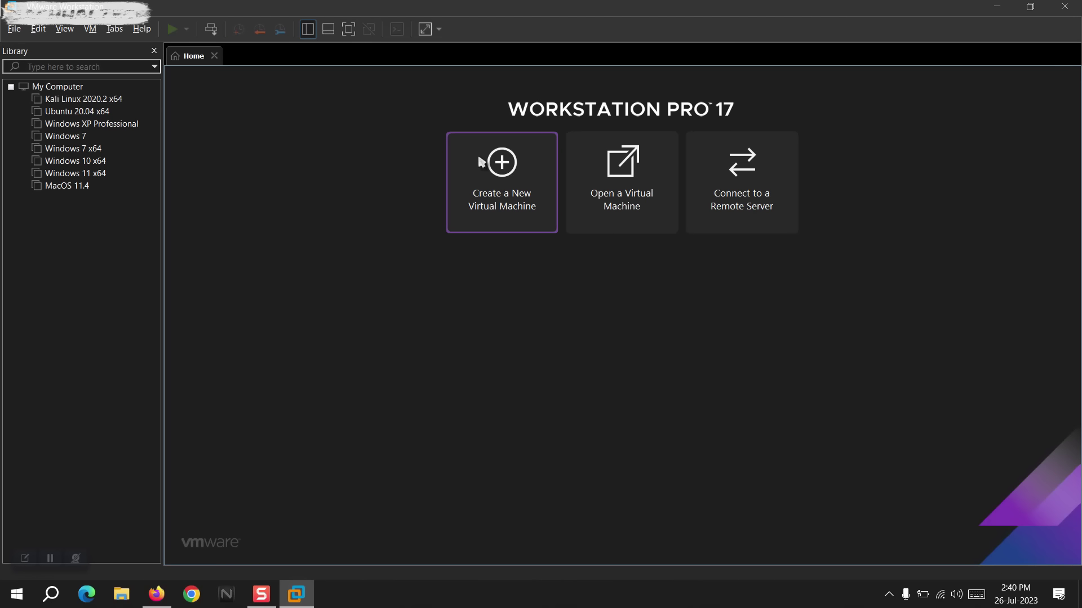
Restart the new VM wizard and pick Ventura 13.0.iso from the MacOS 13.0 folder.
click(475, 161)
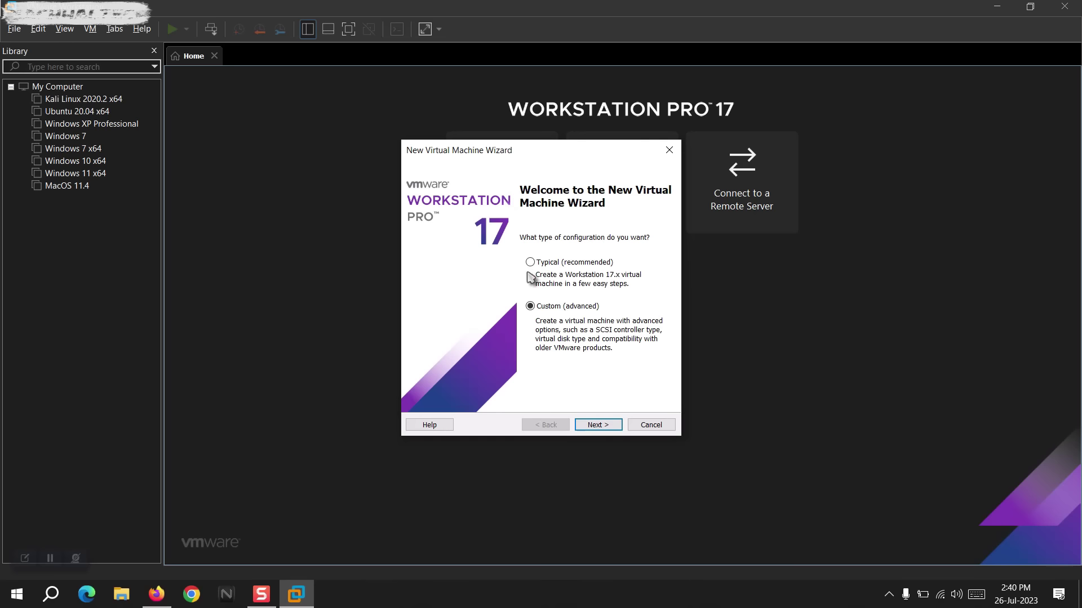
click(588, 424)
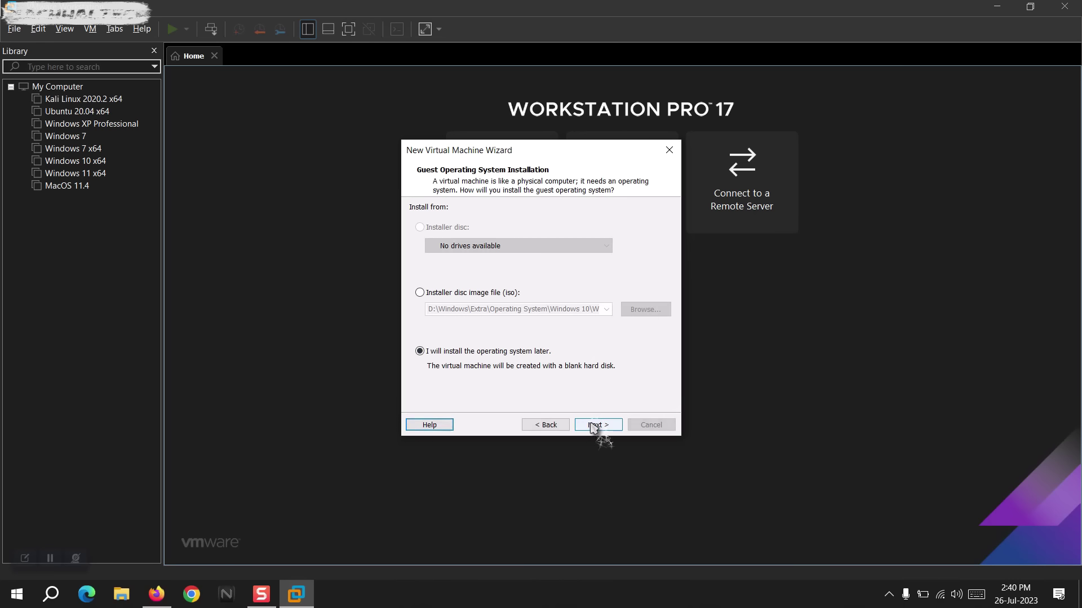
click(439, 294)
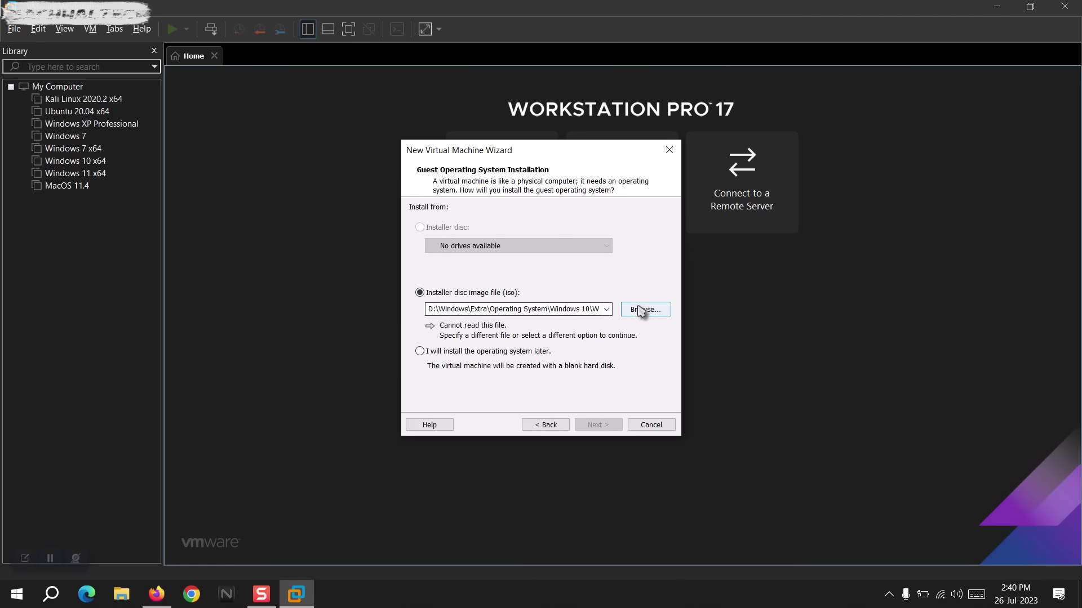
click(645, 310)
click(623, 195)
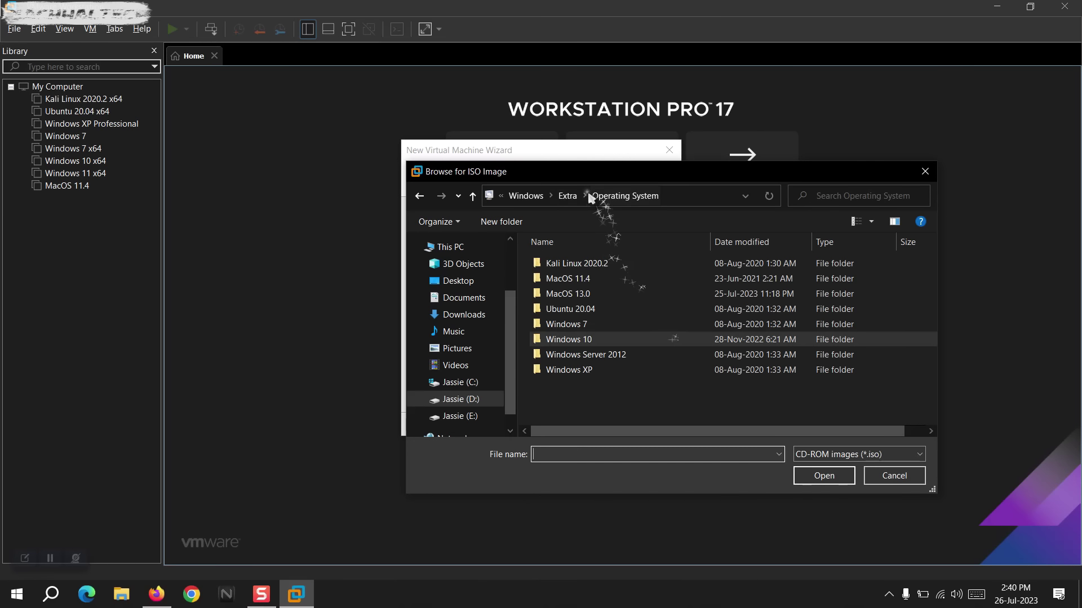
double_click(569, 294)
double_click(589, 265)
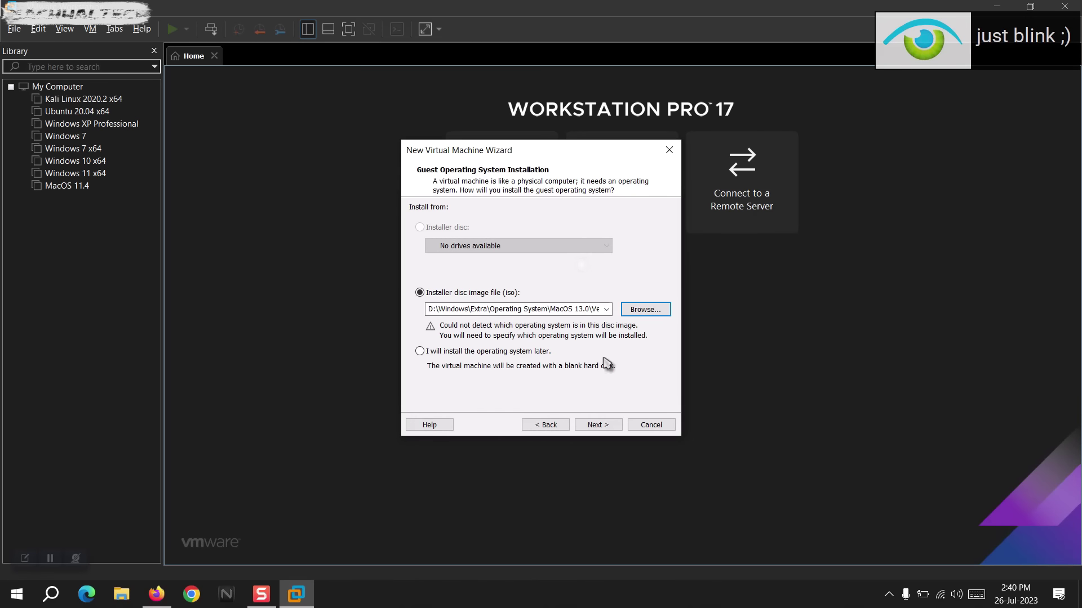
Set the guest version to macOS 13, then close the wizard.
click(598, 425)
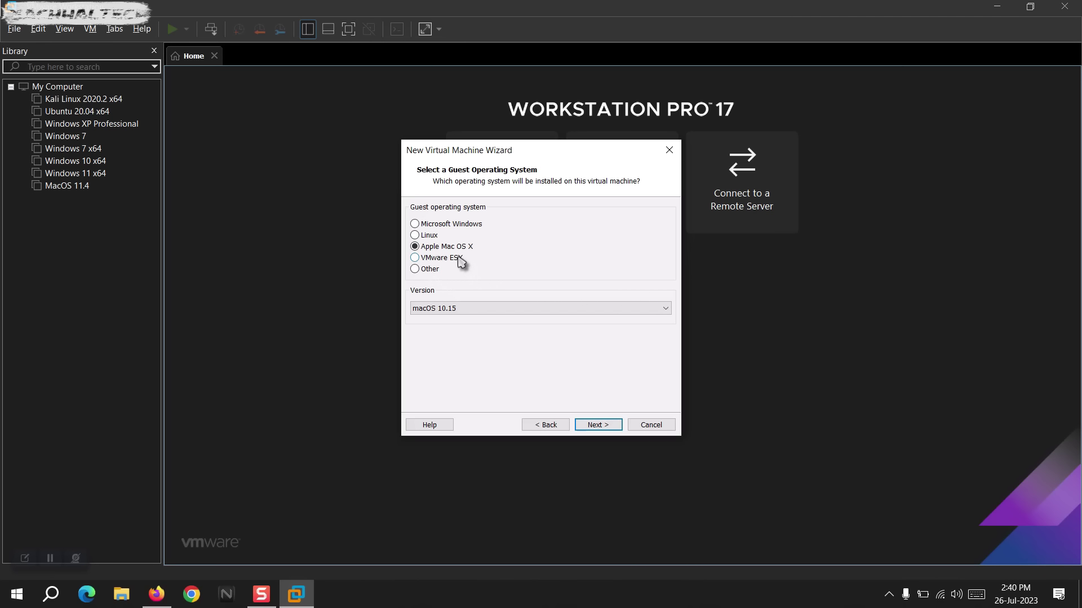
click(478, 311)
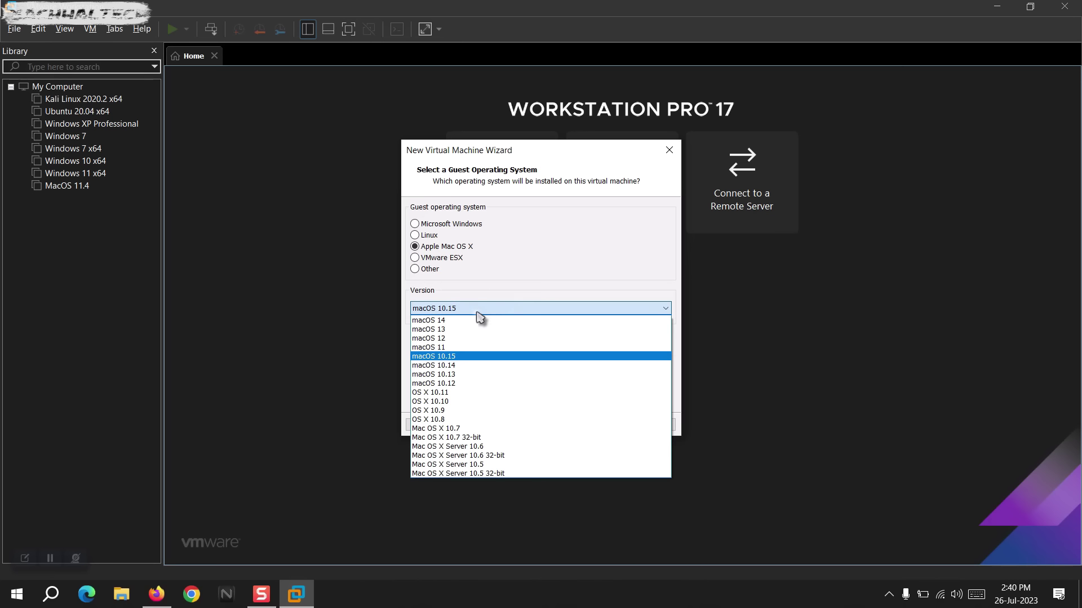
click(474, 326)
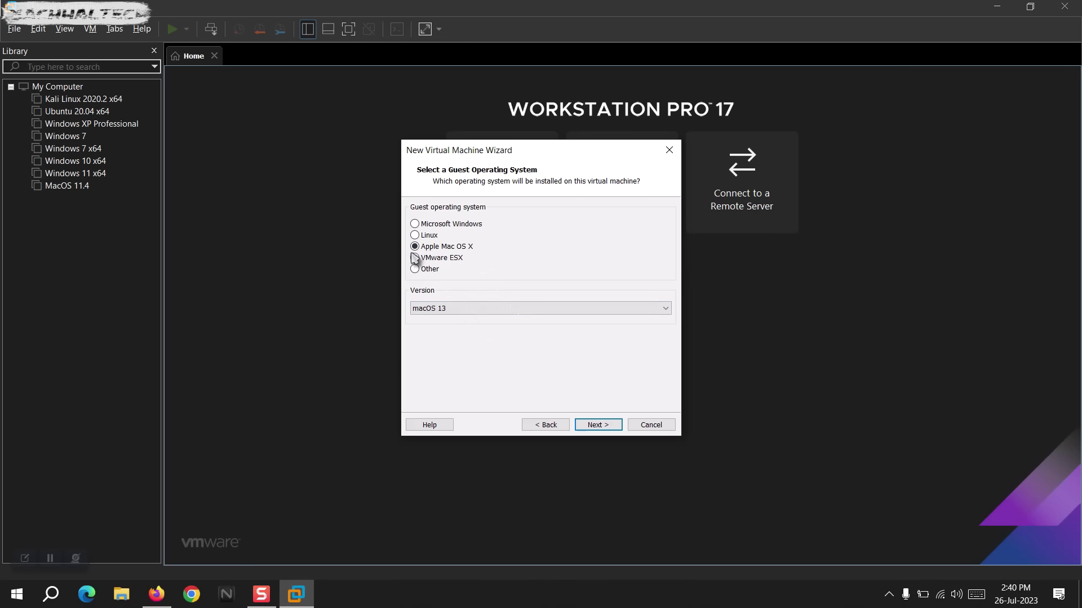
click(670, 150)
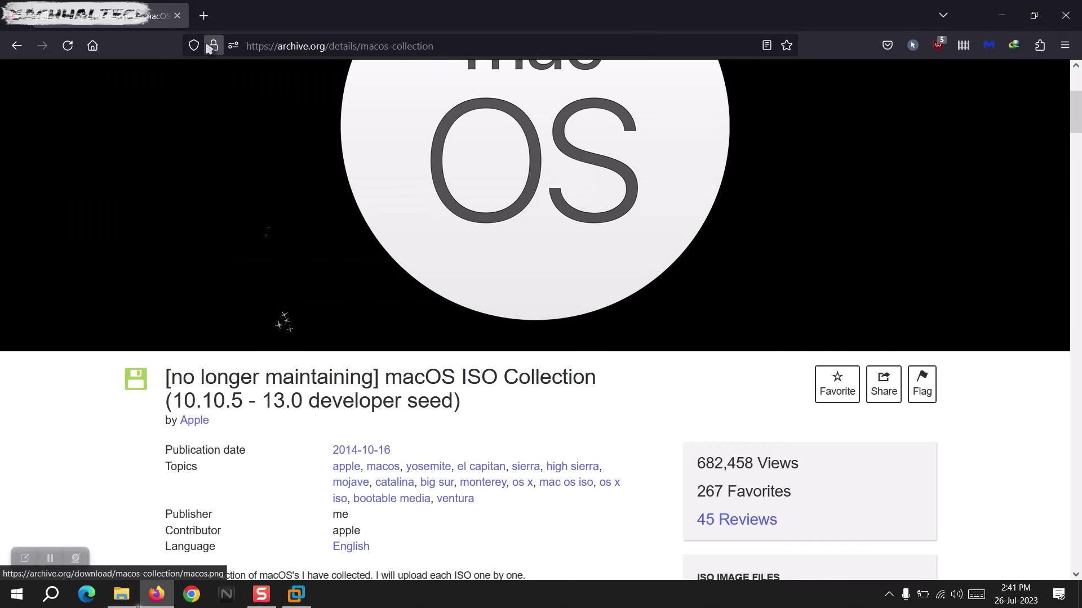
Browse the DrDonk unlocker repository page and its Unlocker 2007-2023 heading.
click(208, 16)
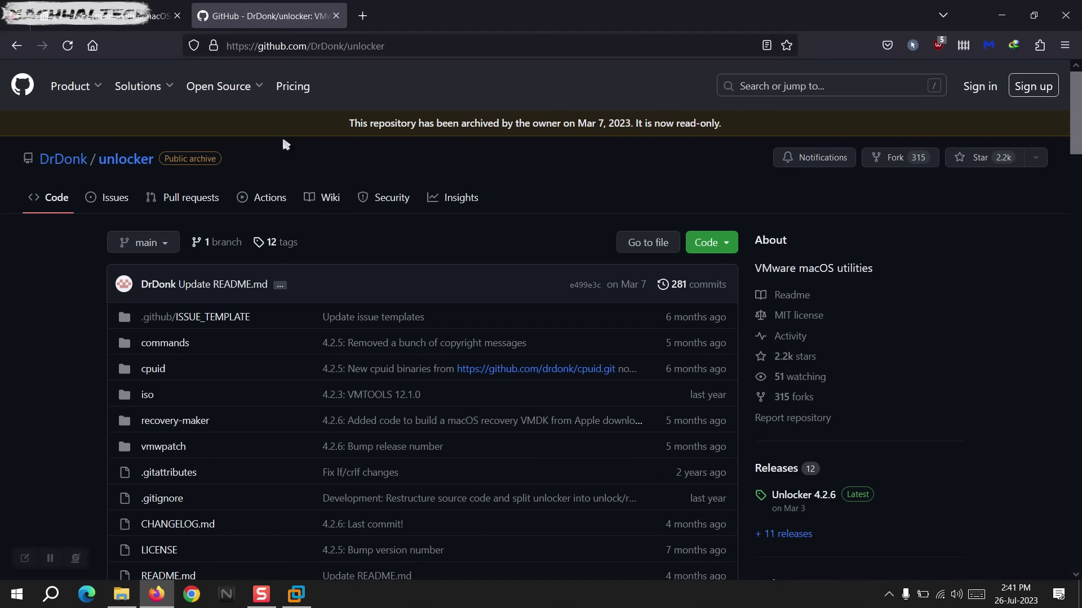
scroll(293, 492, down, 2)
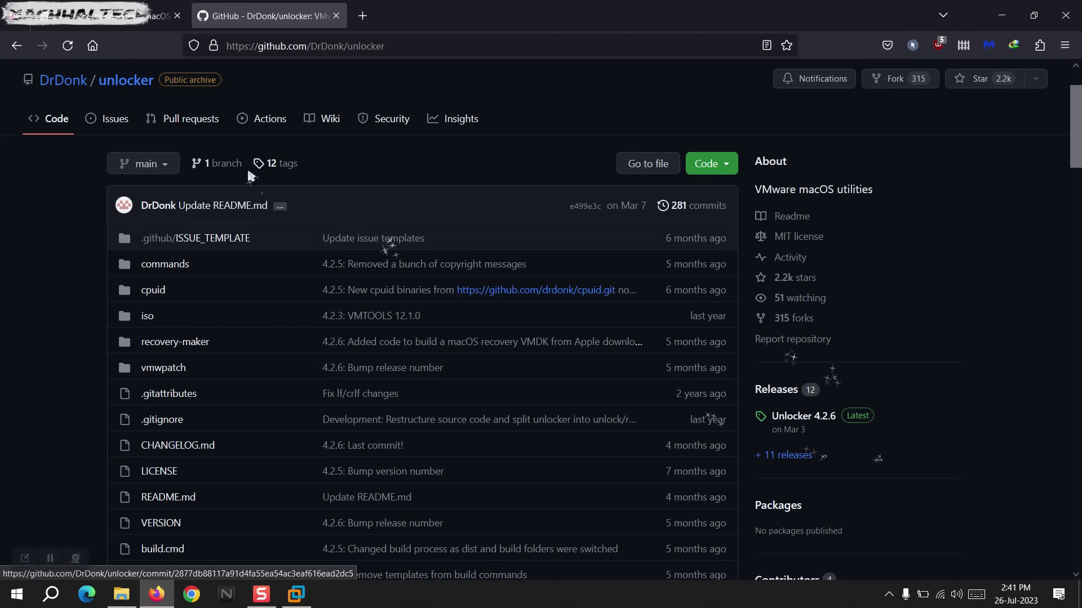
scroll(332, 173, up, 2)
drag(330, 263, 124, 270)
scroll(53, 417, down, 1)
scroll(50, 407, down, 10)
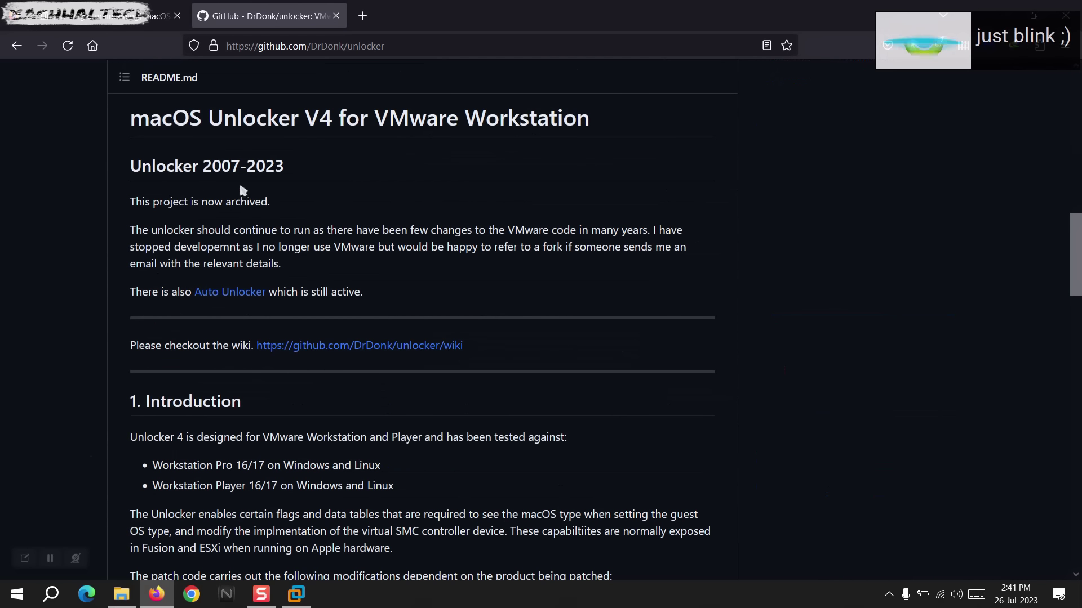
drag(286, 169, 129, 167)
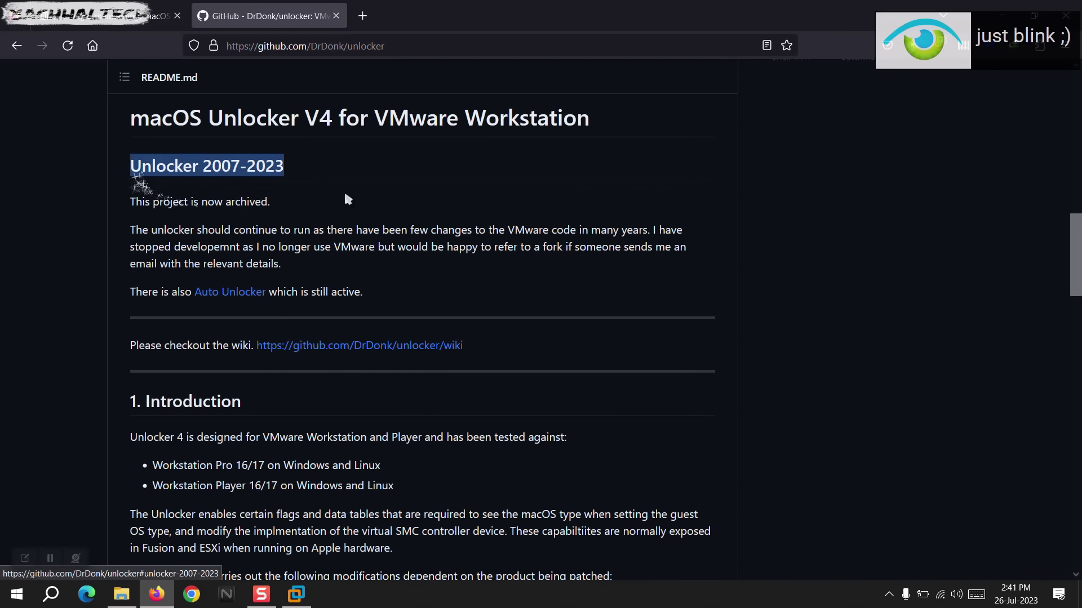
click(350, 192)
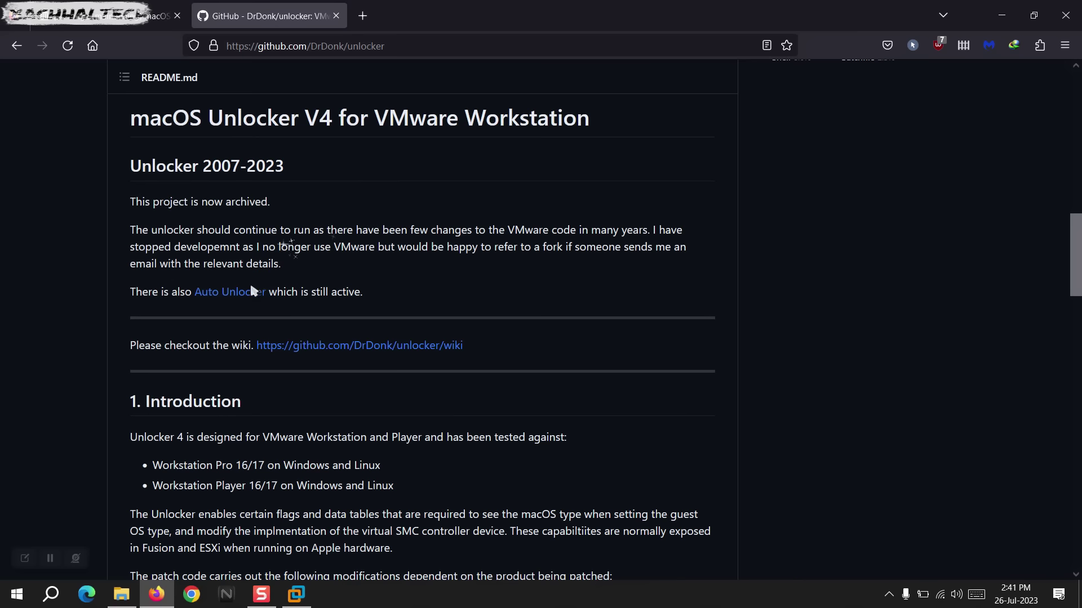
Look over the Auto Unlocker project in a new tab, then close it.
middle_click(240, 294)
click(429, 11)
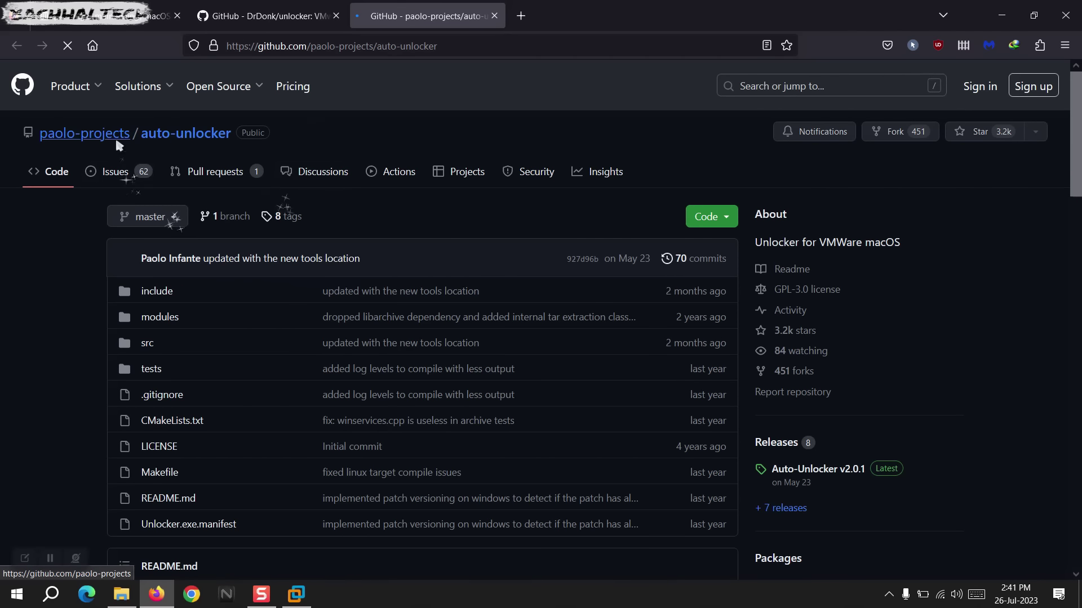
scroll(361, 358, down, 3)
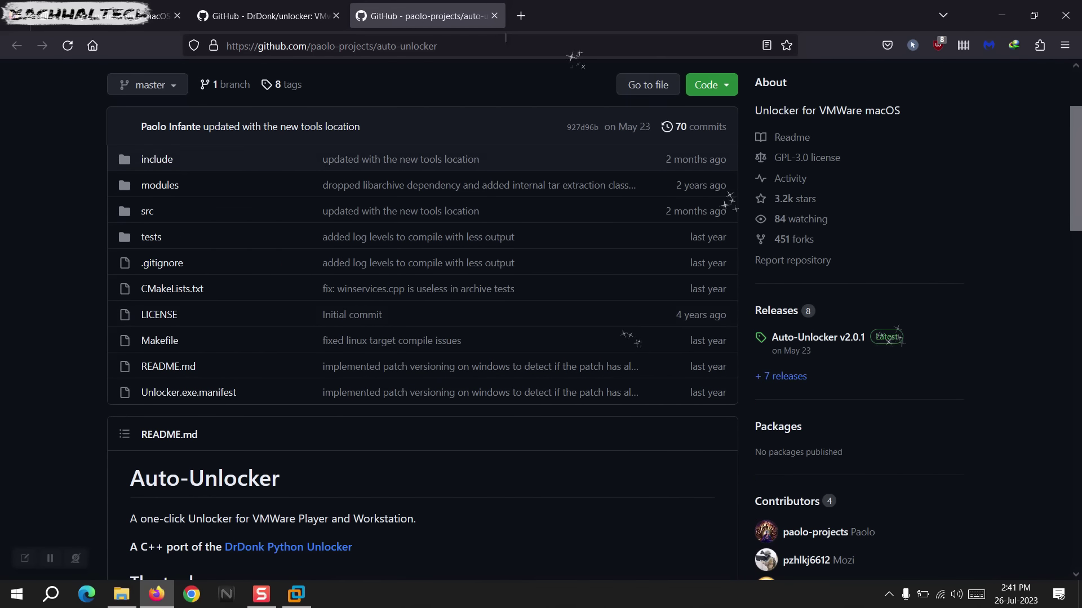
click(494, 16)
Open the unlocker releases list in a new tab.
scroll(478, 285, up, 2)
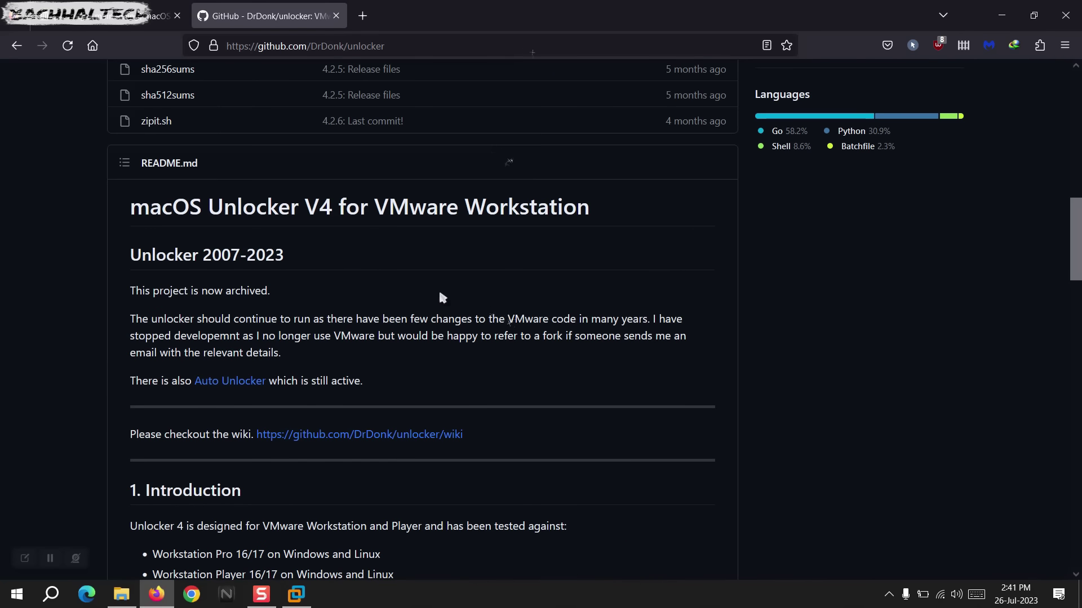
scroll(408, 314, up, 4)
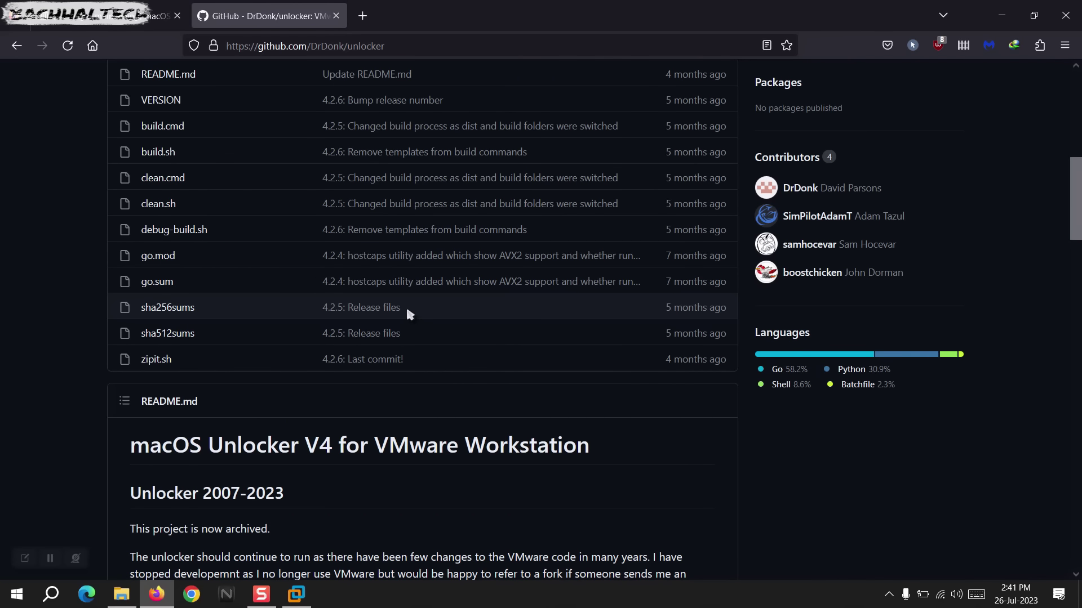
scroll(408, 314, up, 5)
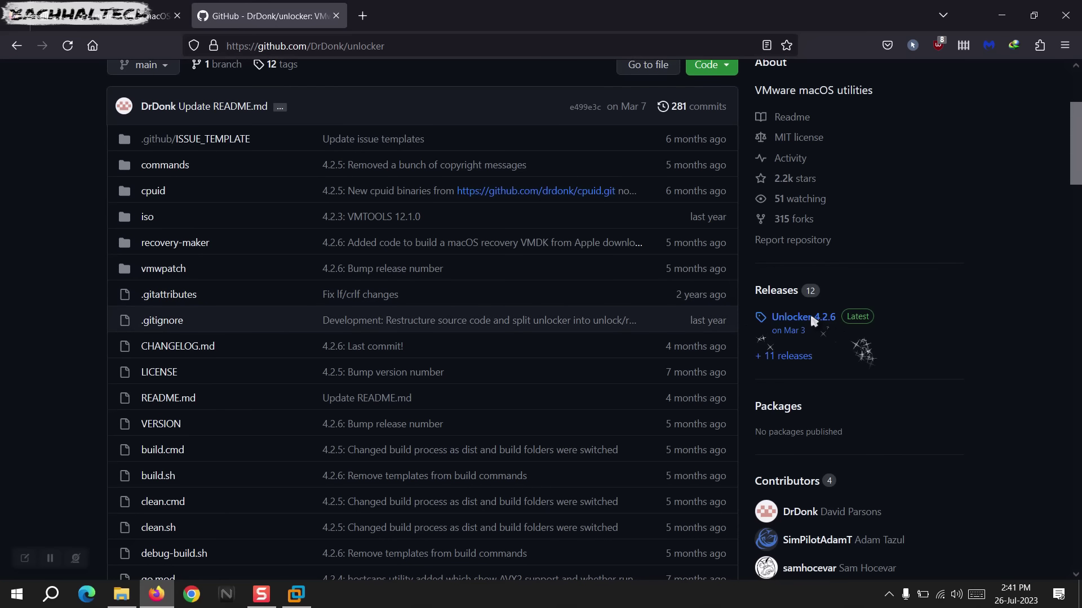
click(789, 356)
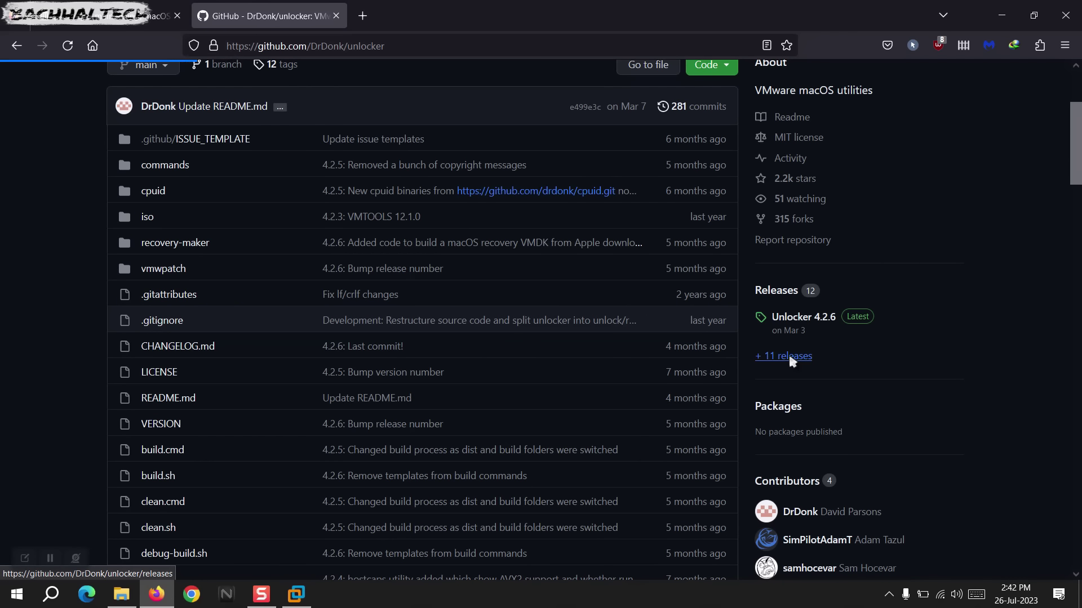
middle_click(789, 357)
click(437, 4)
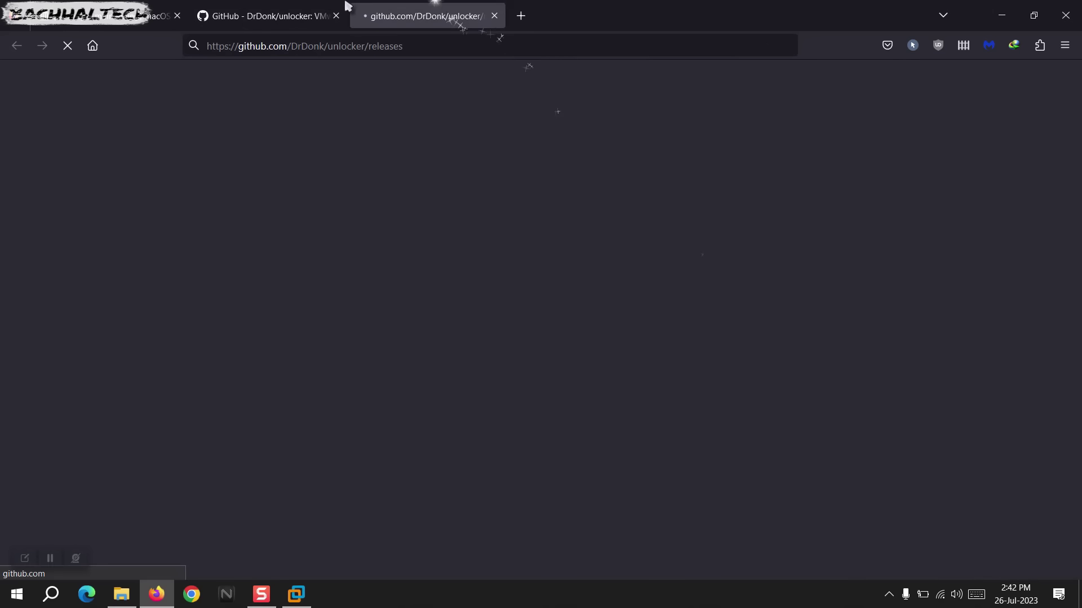
click(344, 6)
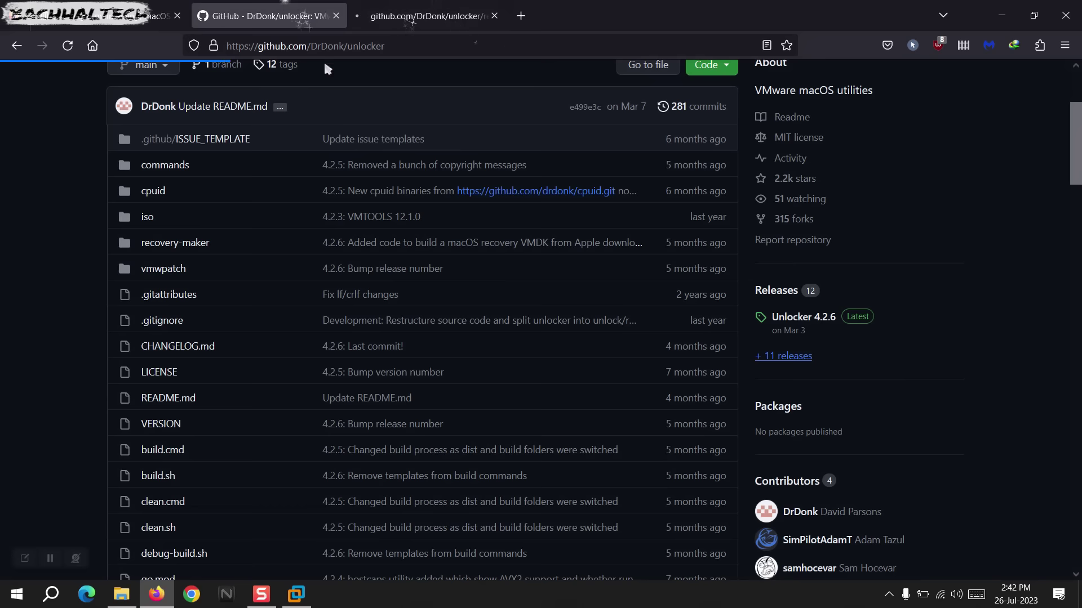
click(380, 5)
Find the Unlocker 4.2.6 assets and cancel the unlocker426.zip download.
scroll(376, 493, down, 3)
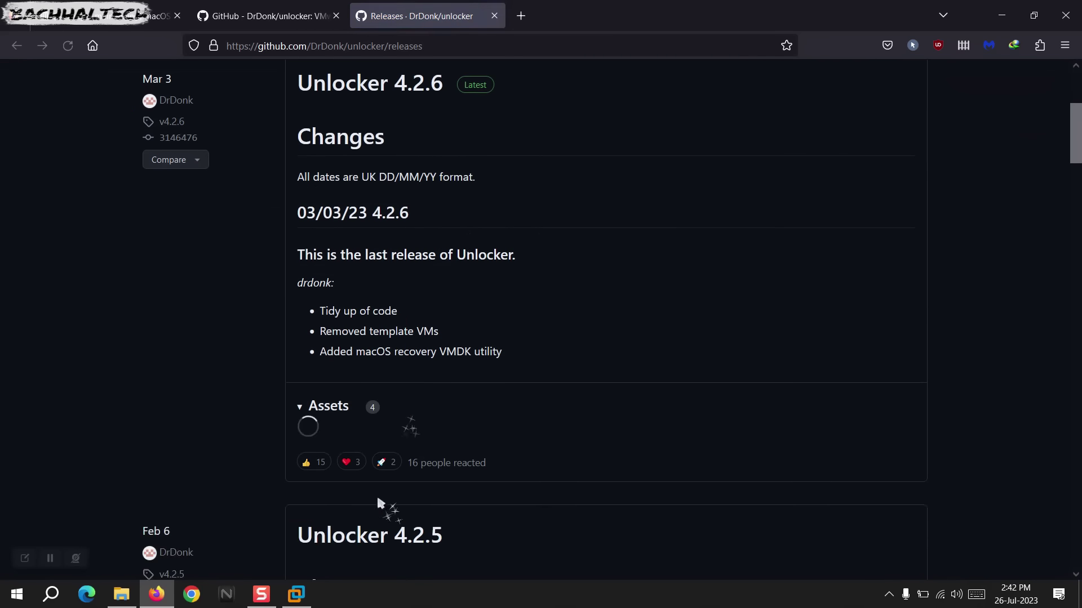
scroll(383, 397, down, 1)
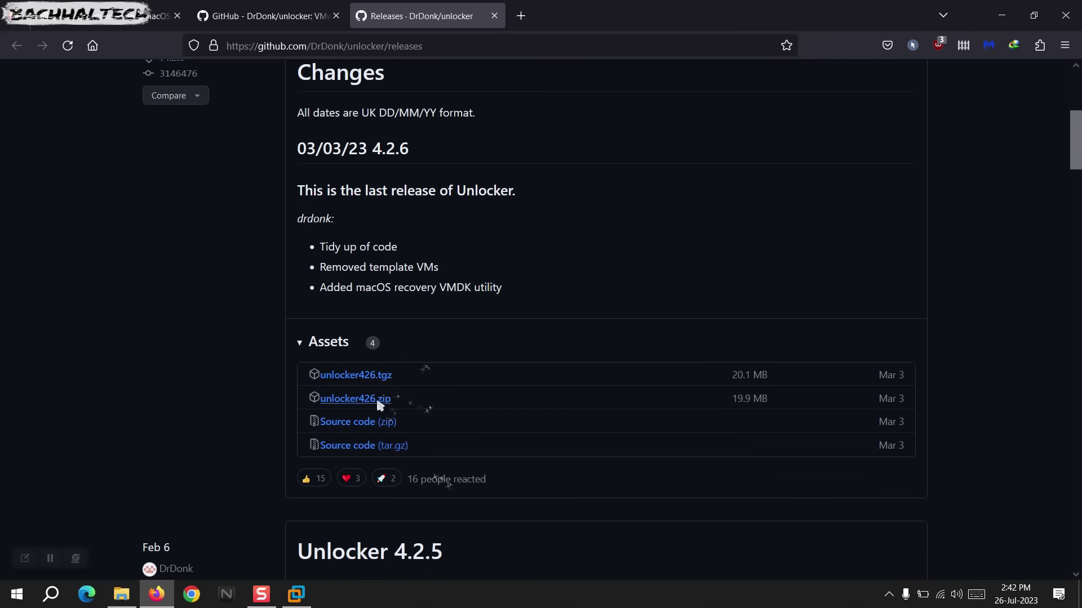
click(341, 400)
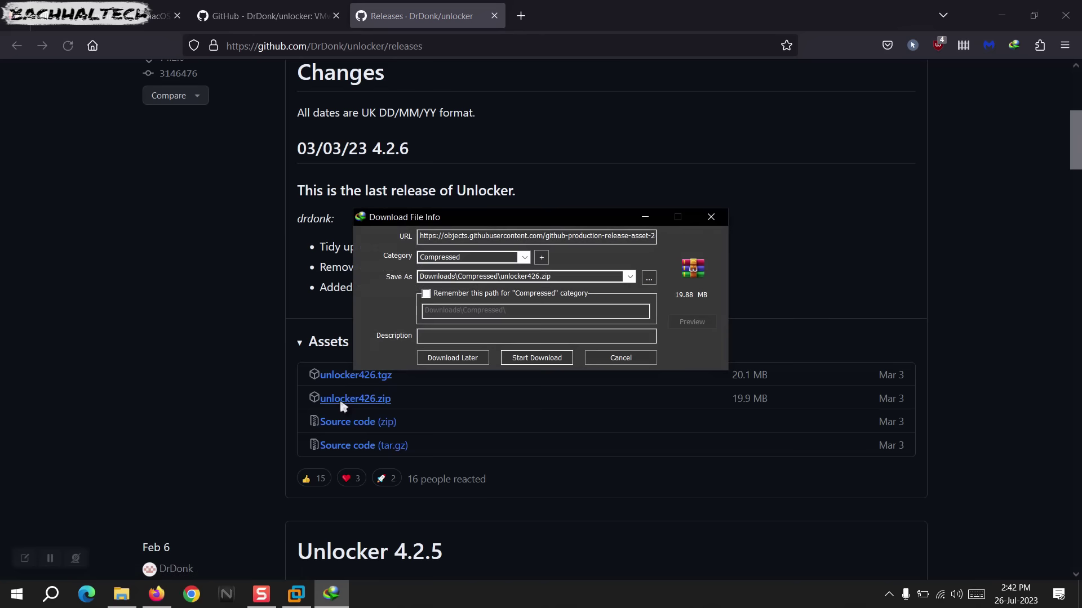
click(620, 358)
Extract the Unlocker v4.2.6 folder from Unlocker v4.2.6.zip into Downloads\Compressed.
click(308, 7)
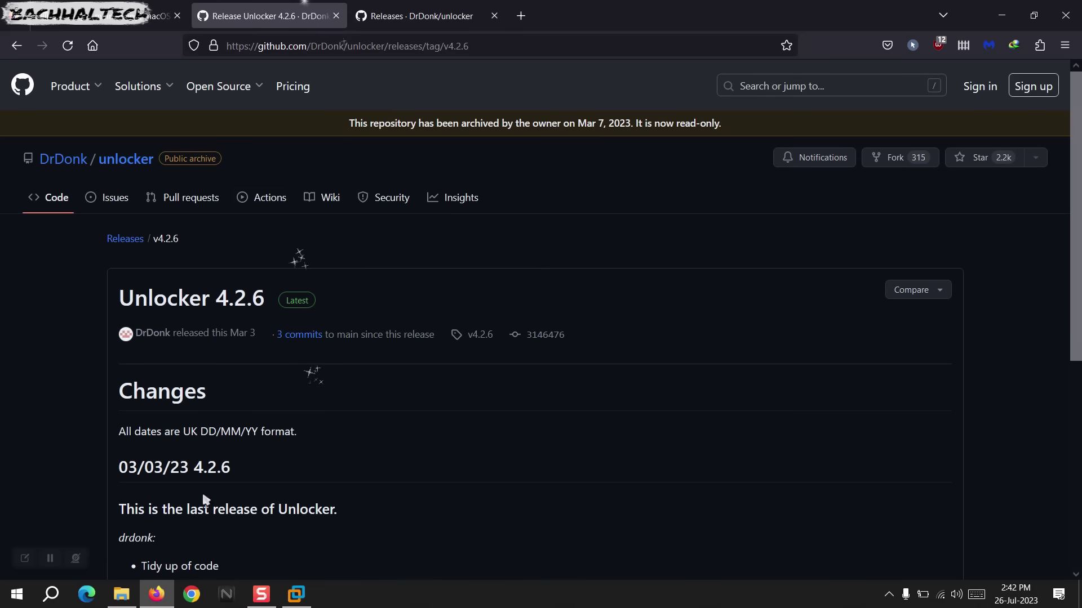
click(121, 595)
click(171, 182)
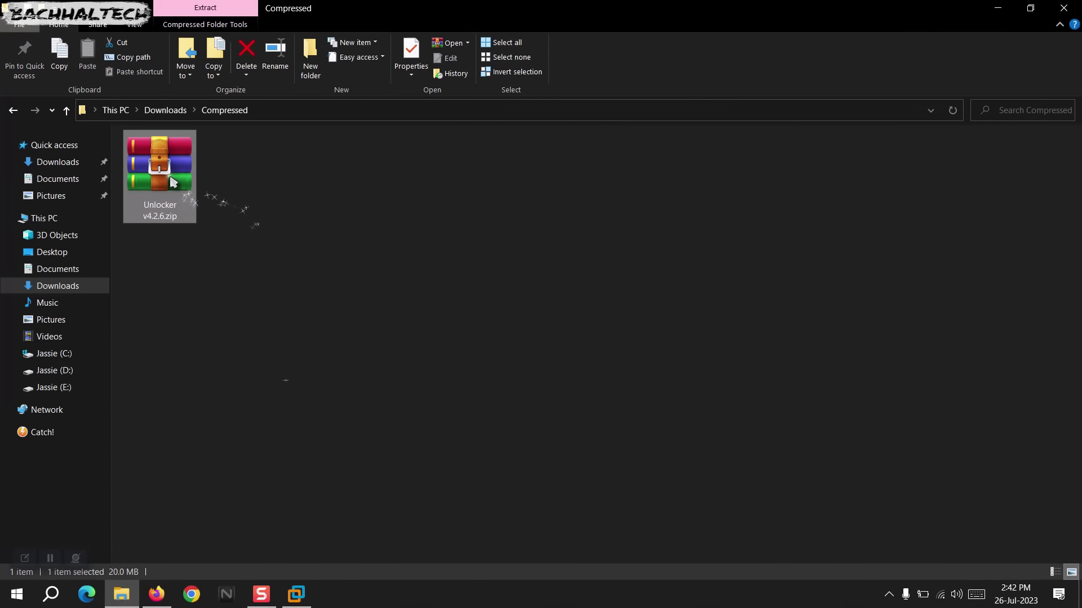
double_click(172, 182)
drag(315, 227, 268, 385)
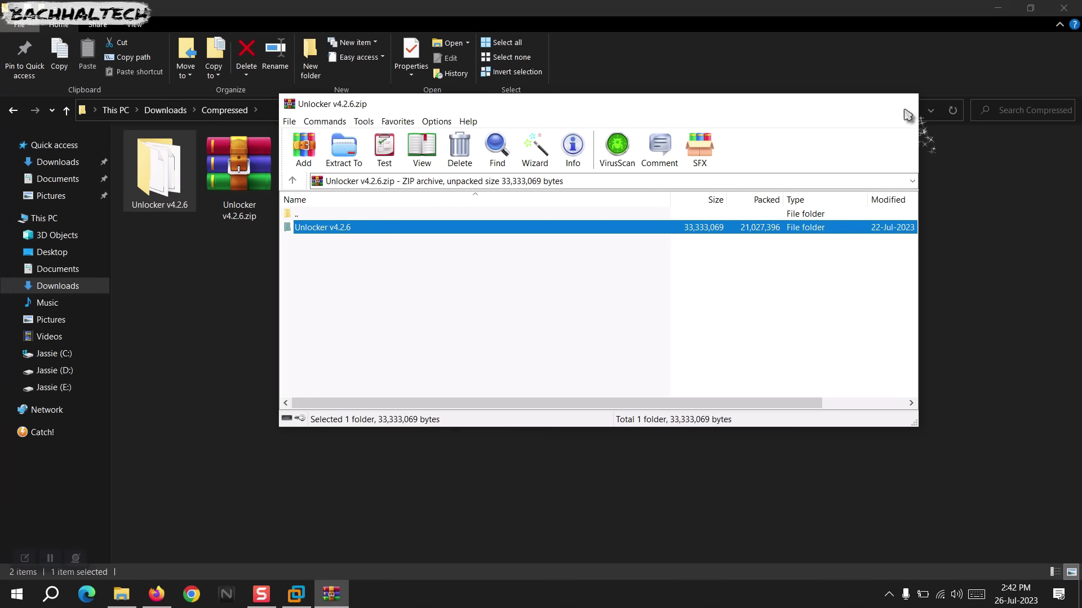
click(907, 115)
Open Unlocker v4.2.6 > windows and select unlock.exe.
double_click(186, 205)
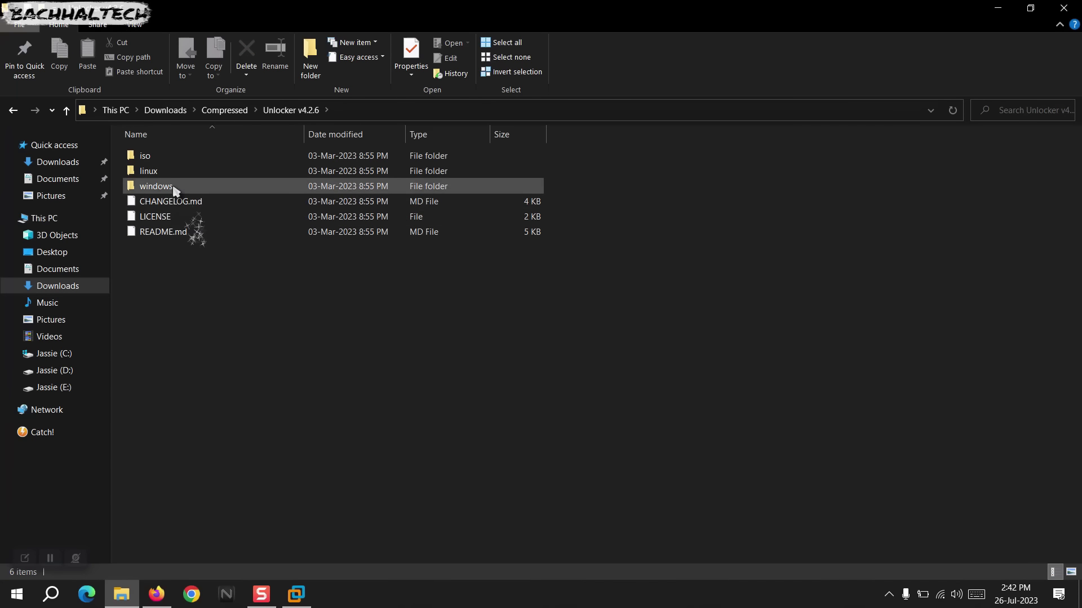
double_click(172, 186)
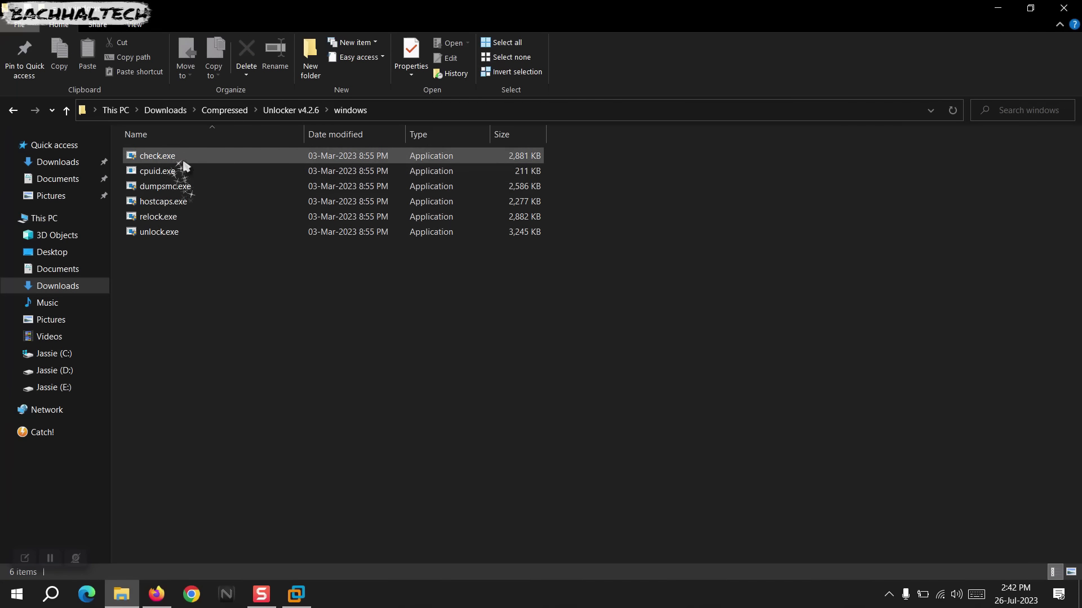
click(156, 234)
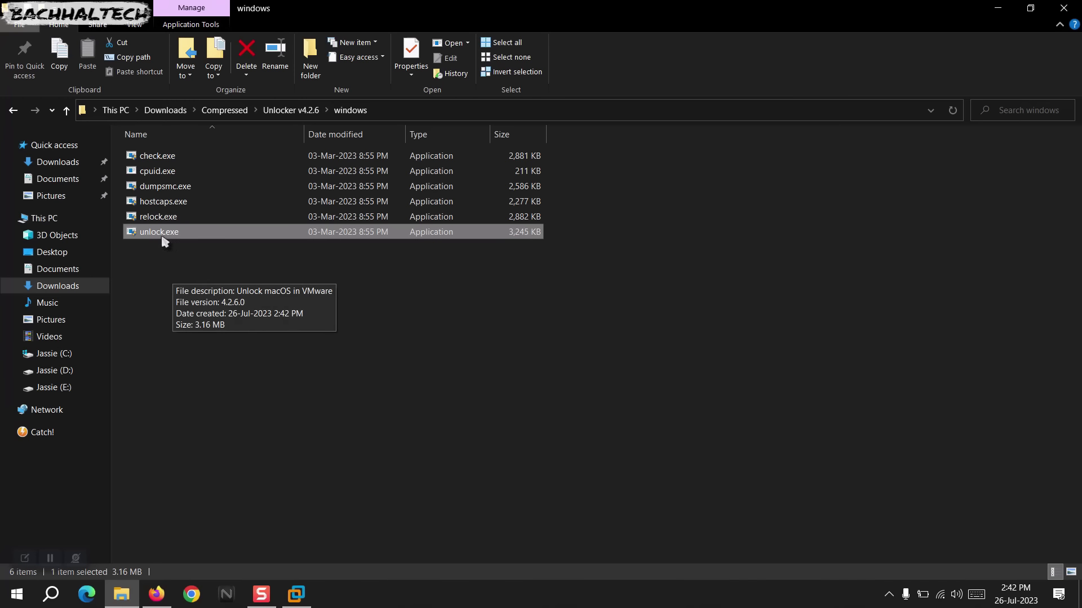
Run check.exe, confirm Workstation is already Patched, and close its console.
click(176, 156)
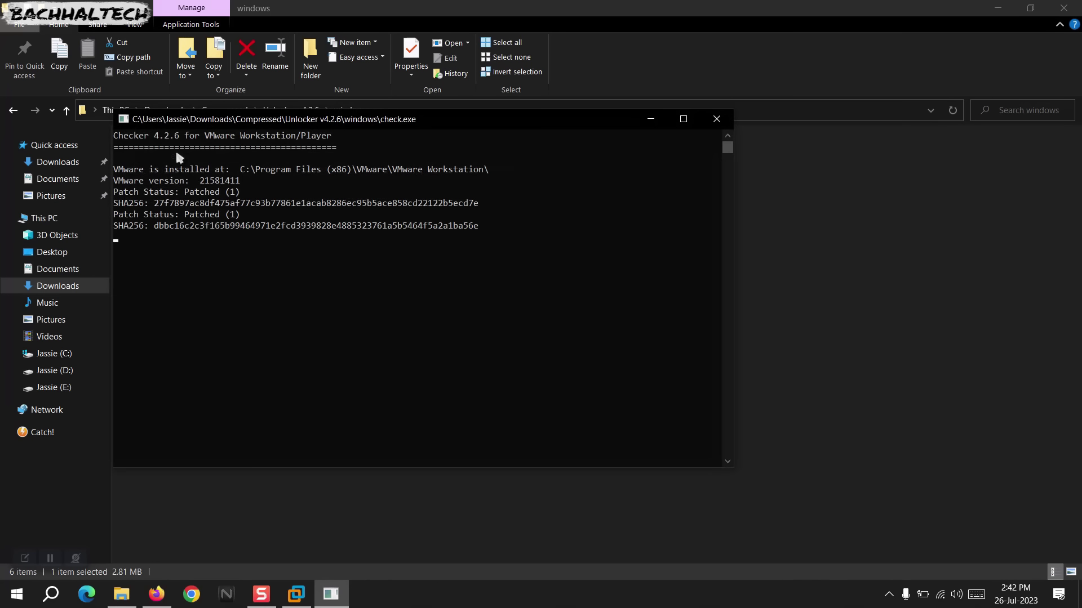
drag(243, 192, 120, 192)
drag(243, 216, 121, 216)
drag(252, 238, 133, 246)
drag(247, 261, 120, 261)
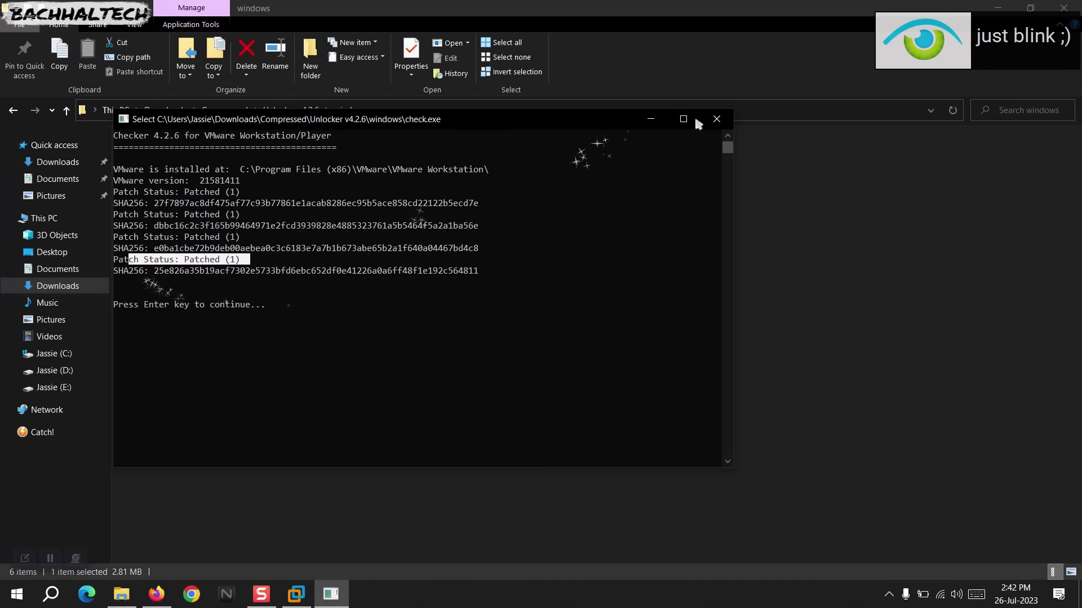
click(716, 119)
Select unlock.exe, then deselect it in the windows folder.
click(173, 251)
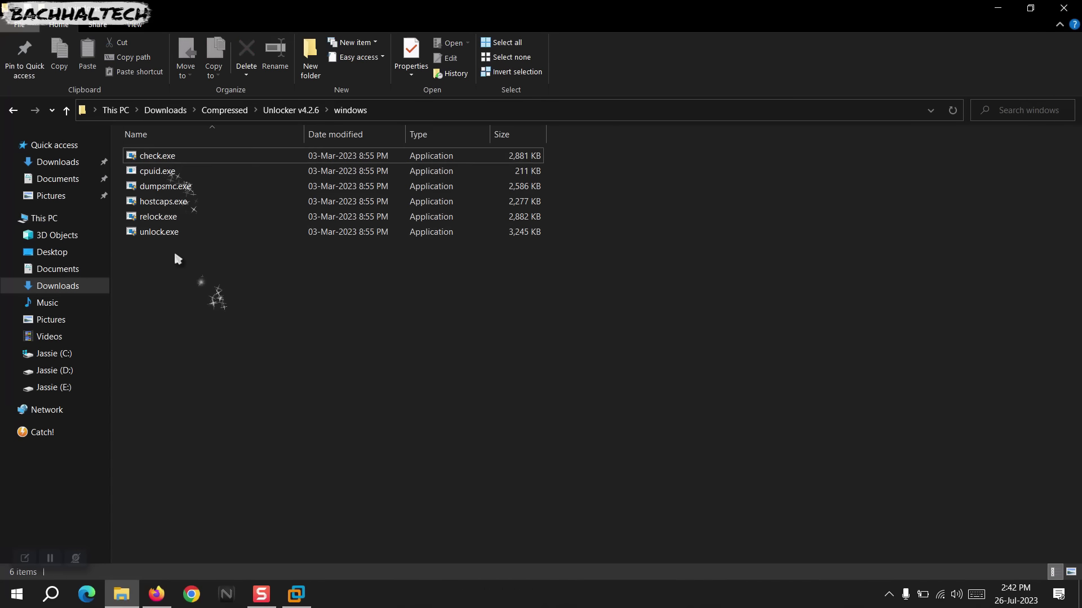
click(159, 234)
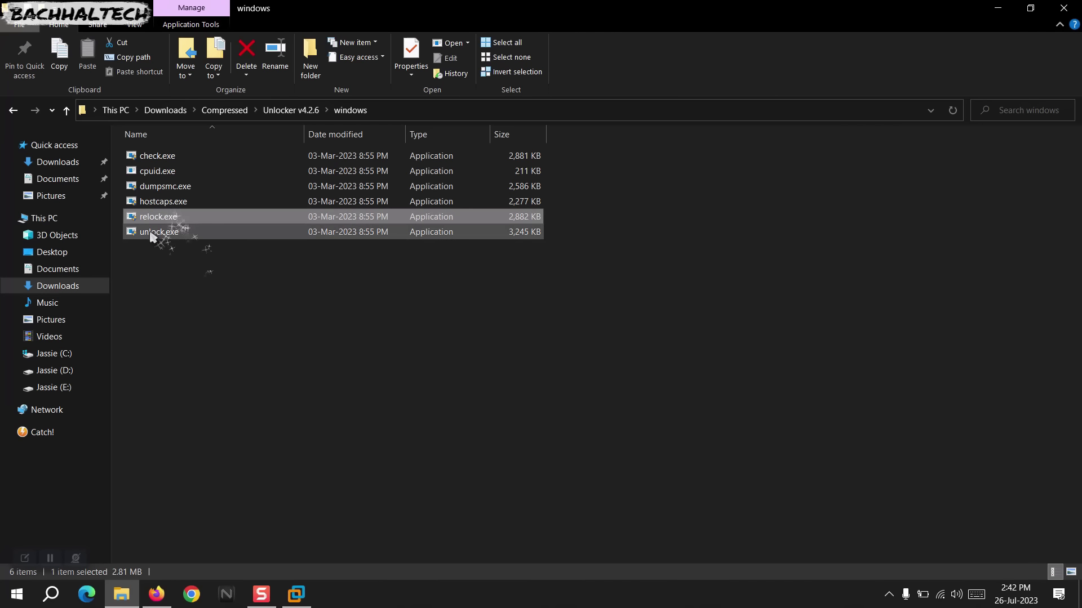
click(190, 276)
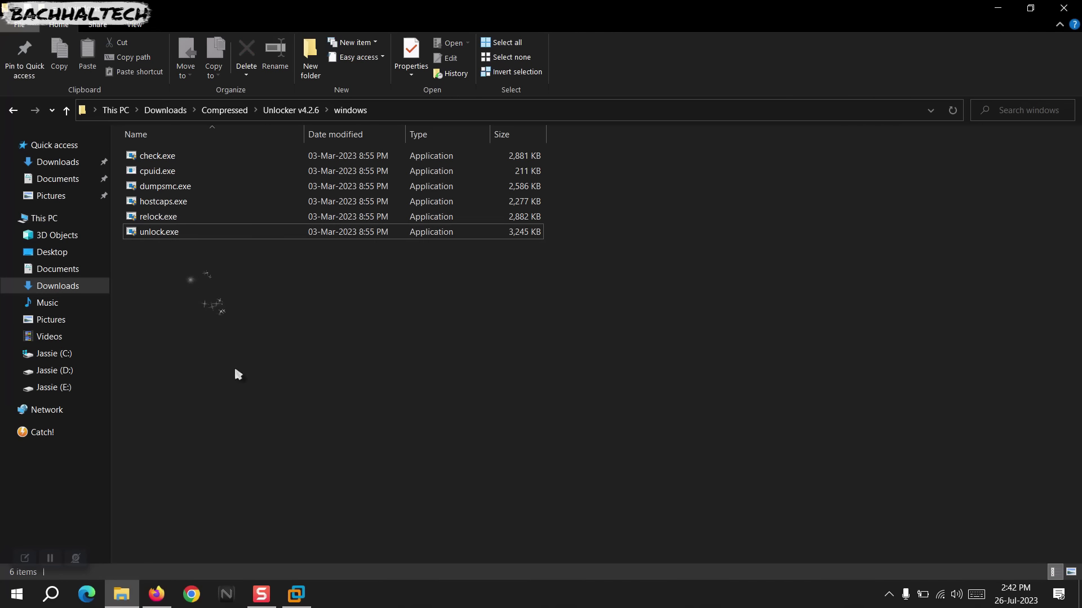
Start a Typical new virtual machine using the Ventura 13.0 installer disc image.
click(297, 594)
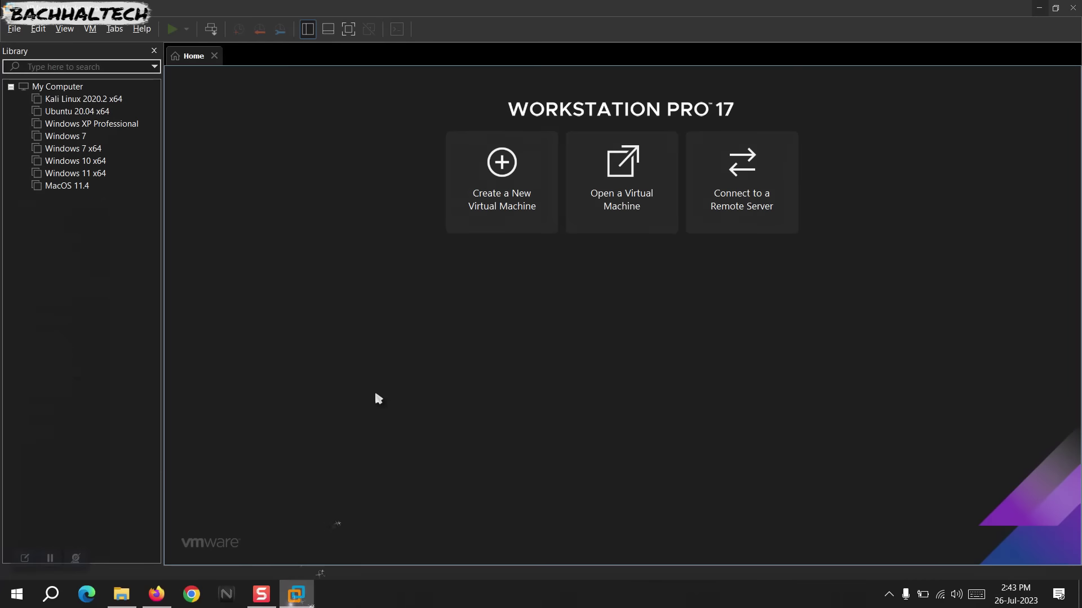
click(490, 182)
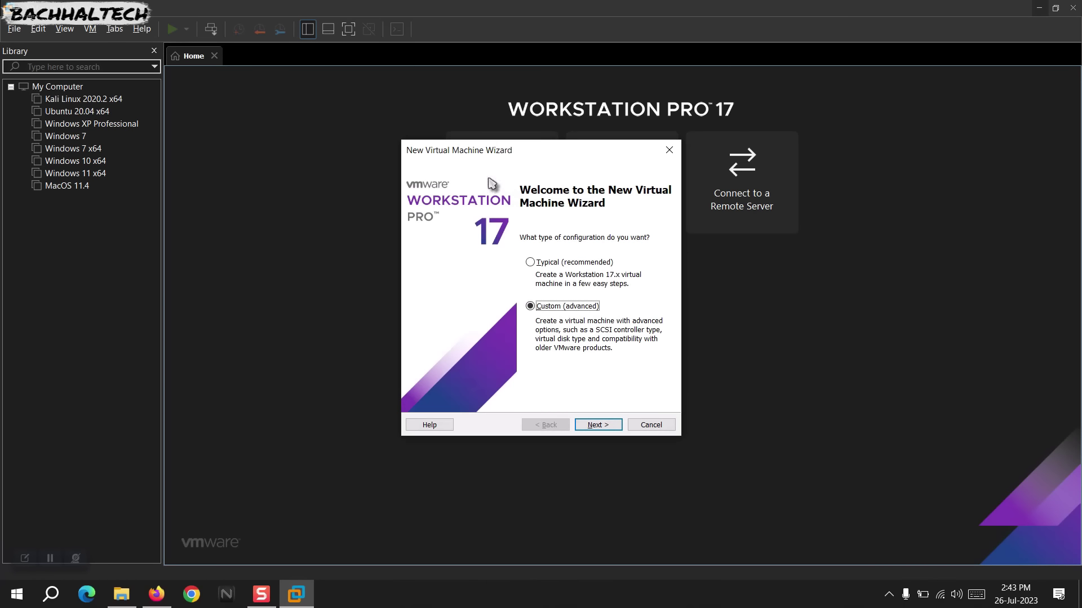
click(545, 265)
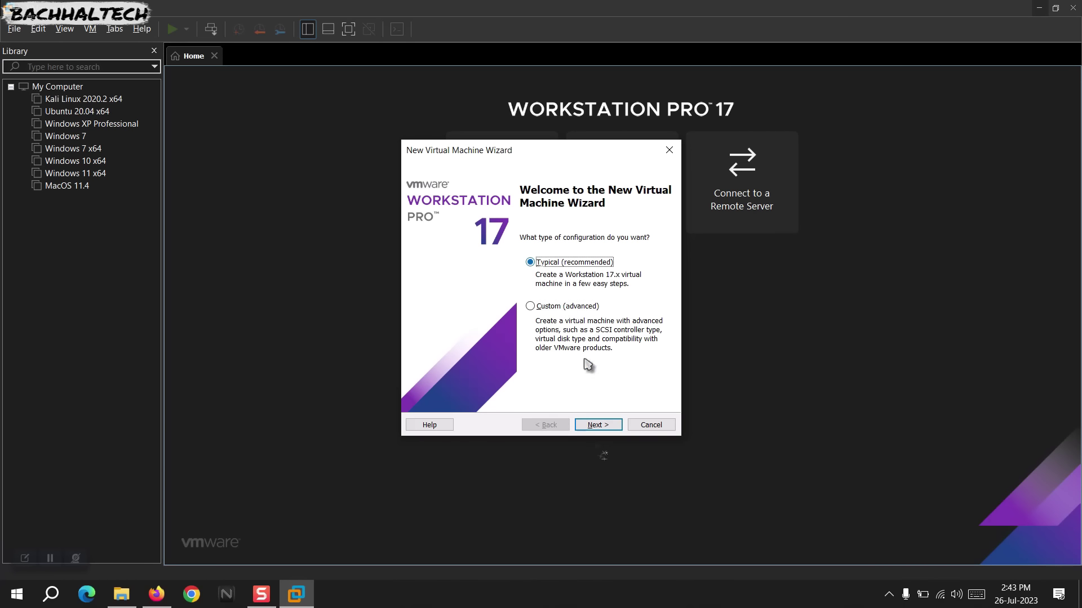
click(597, 425)
click(478, 293)
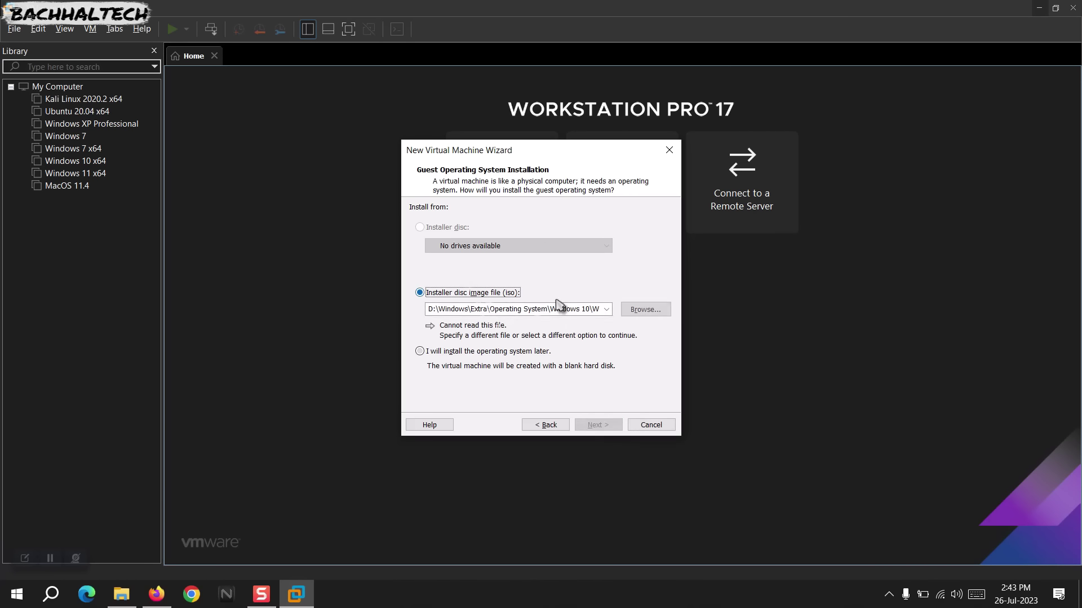
click(628, 311)
double_click(600, 267)
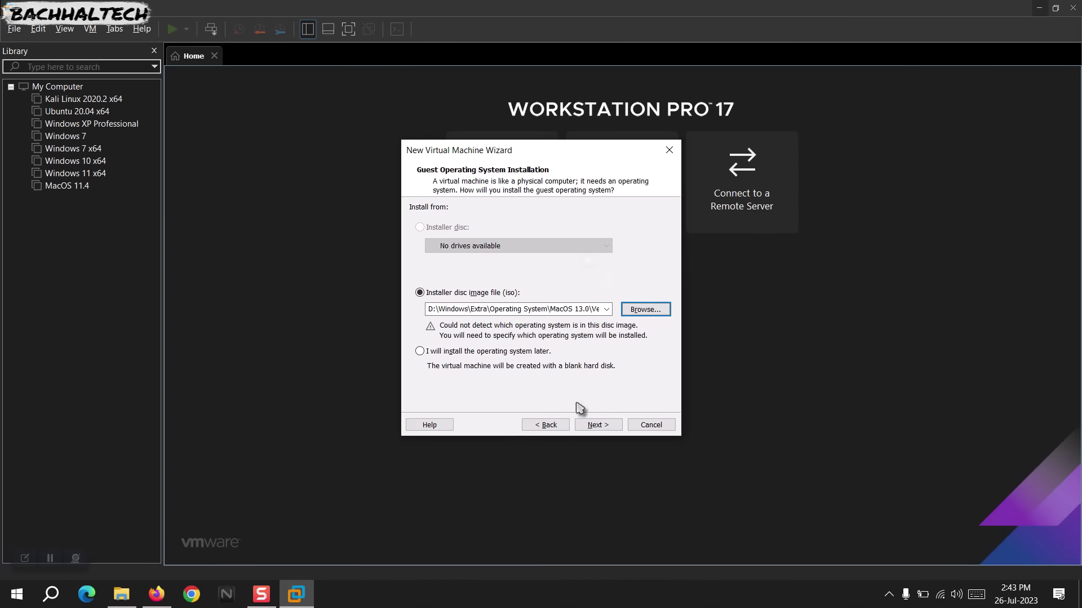
Set the guest OS to Apple Mac OS X, version macOS 13, and continue.
click(588, 423)
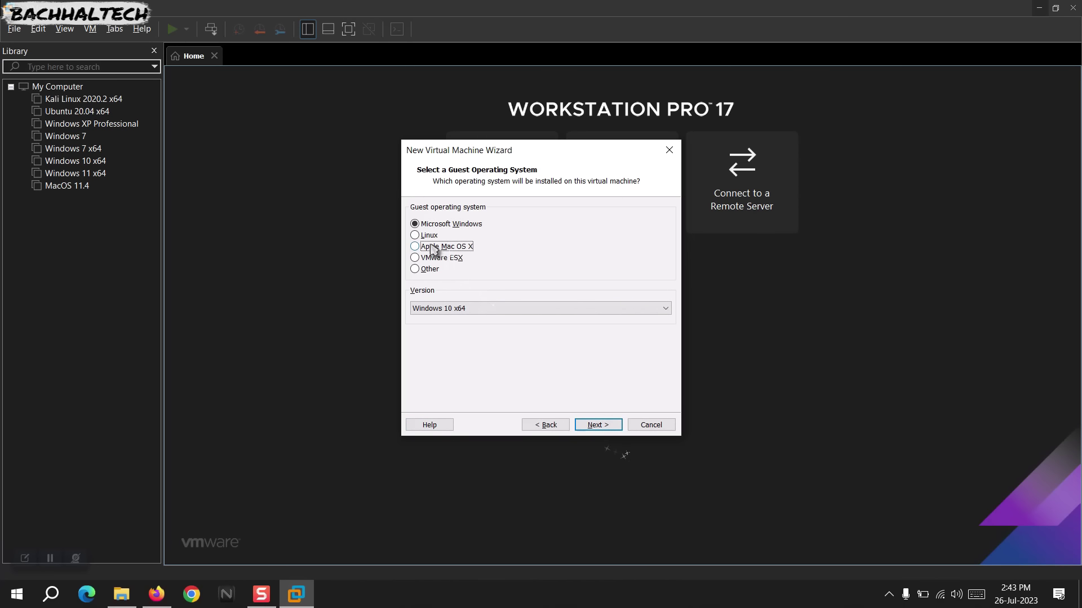
click(474, 312)
click(470, 330)
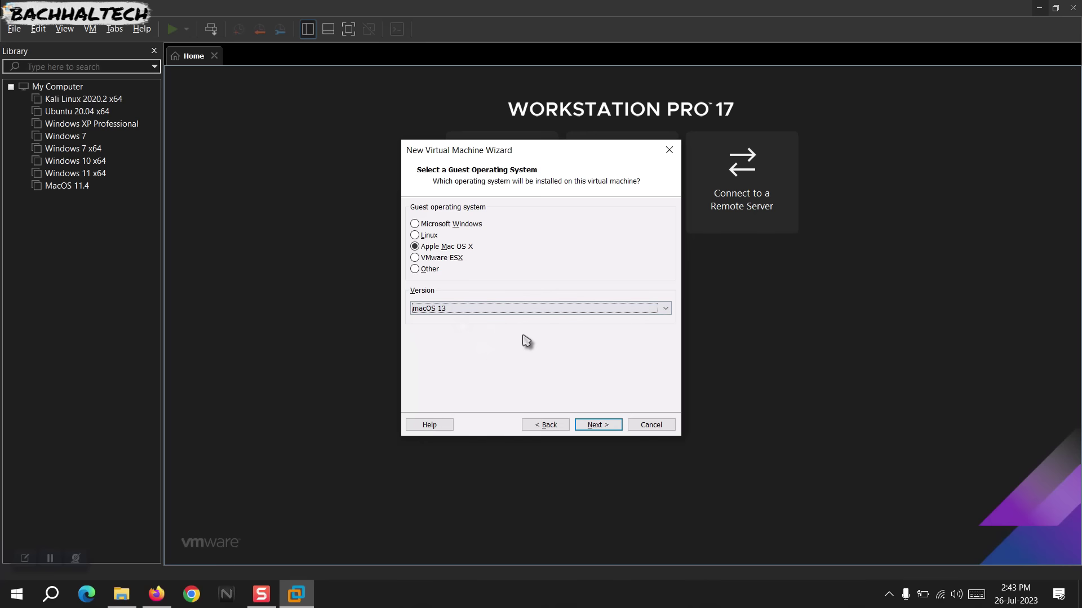
click(598, 425)
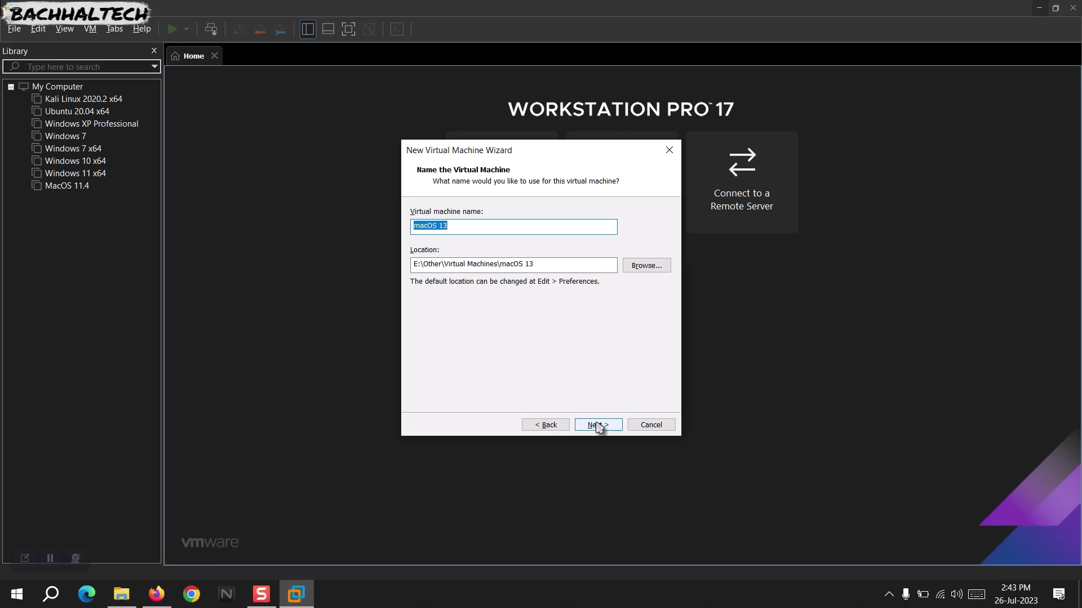
Keep the default name and set an 80 GB single-file disk.
click(598, 426)
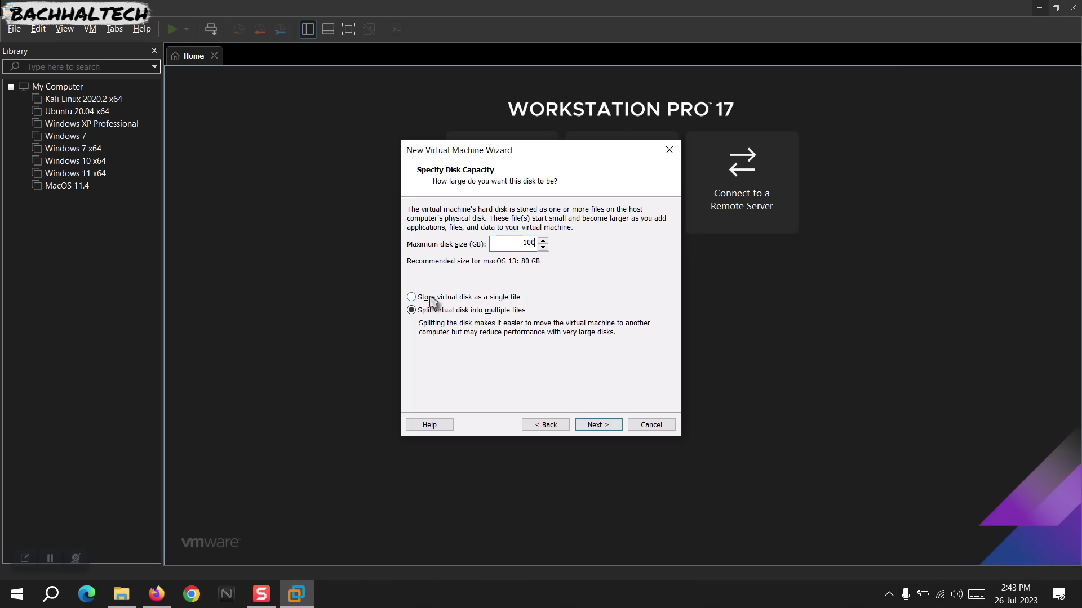
click(431, 298)
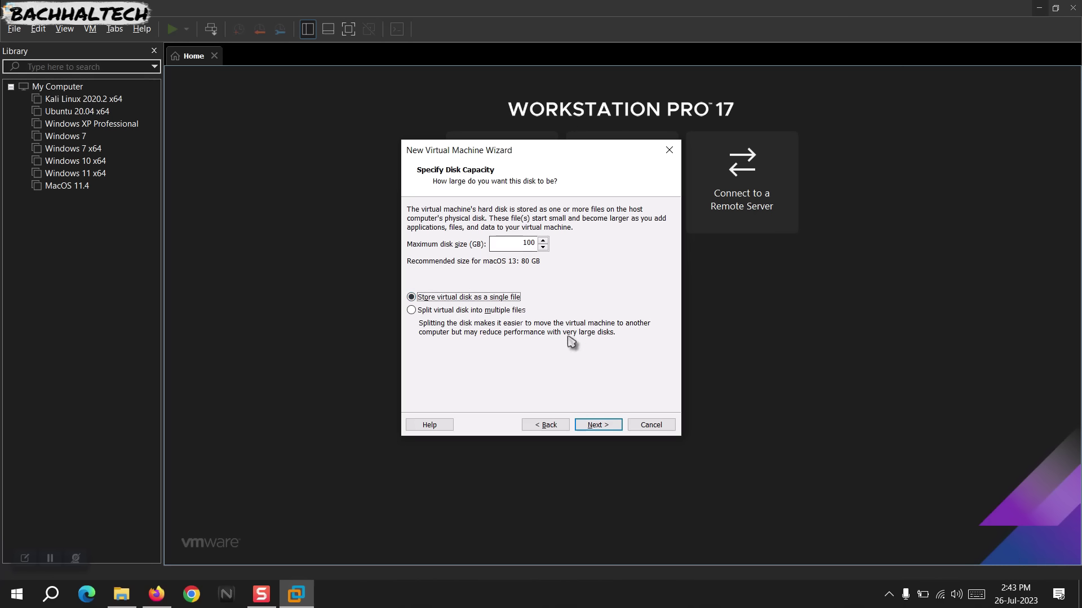
click(598, 425)
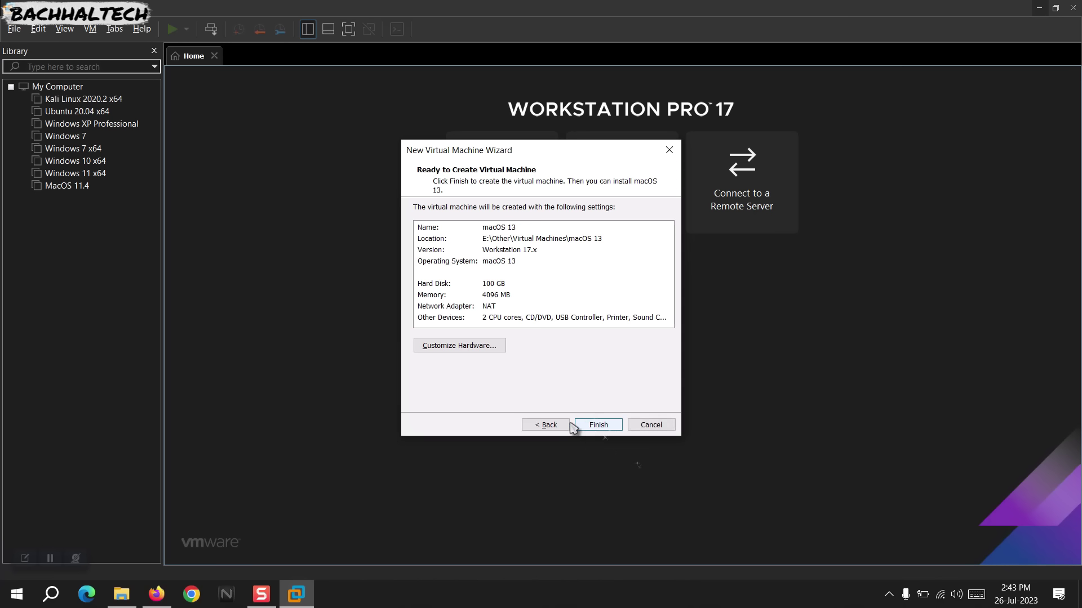
click(545, 425)
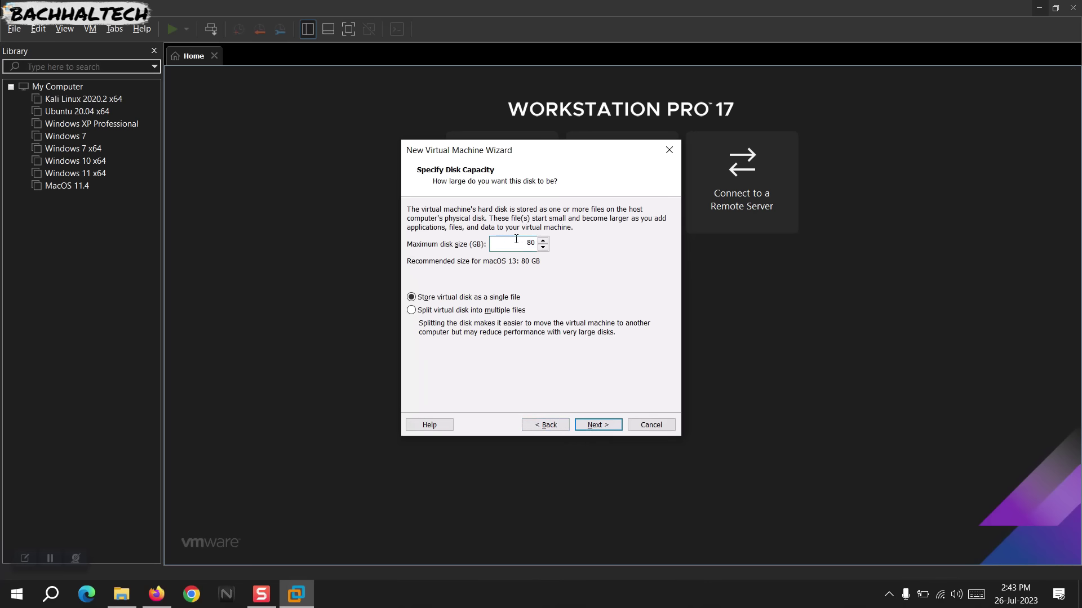
click(599, 426)
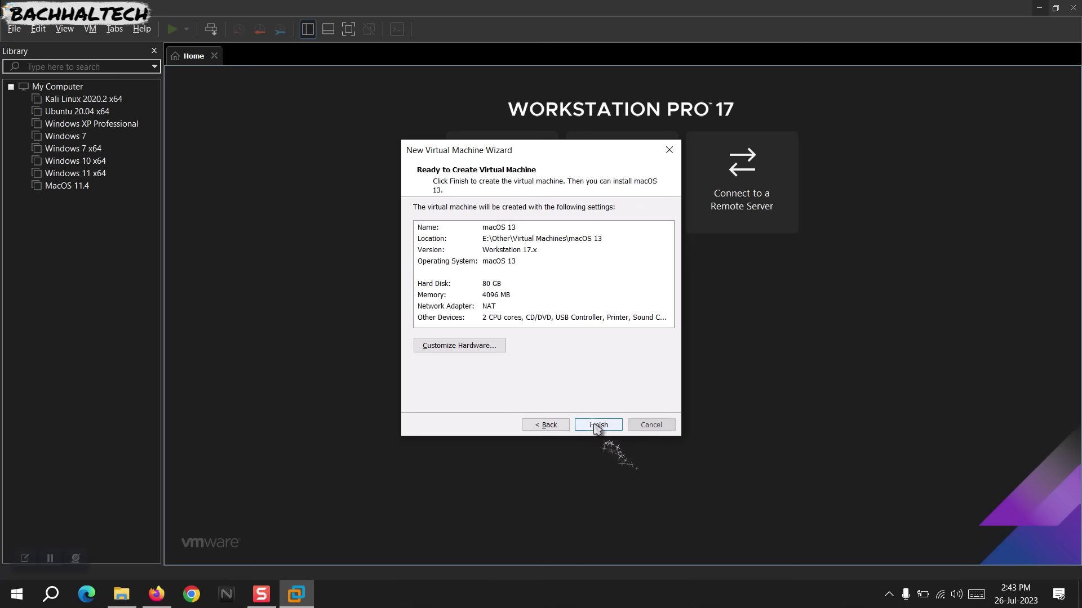
Finish creating the macOS 13 VM and open its Edit virtual machine settings.
click(596, 426)
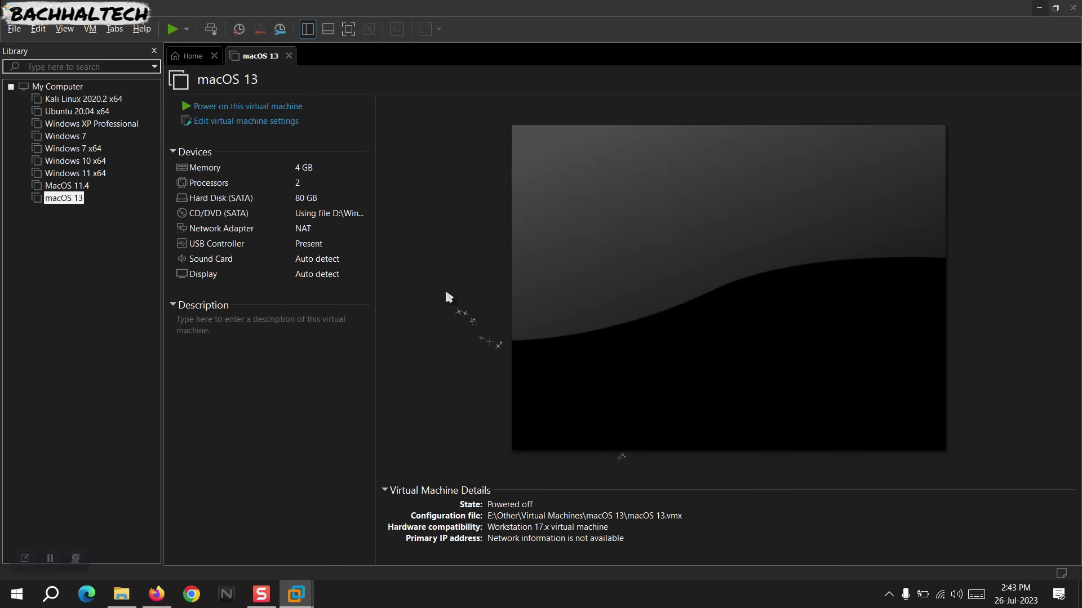
click(265, 120)
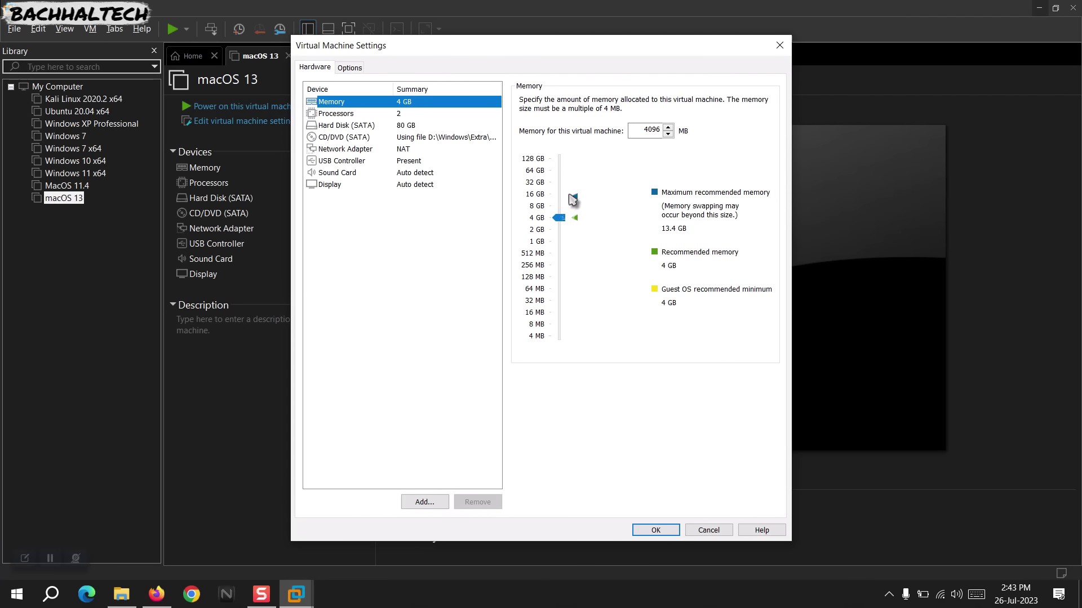
Set the VM memory to 8 GB (8192 MB), first typing 8092, then using the slider.
double_click(640, 135)
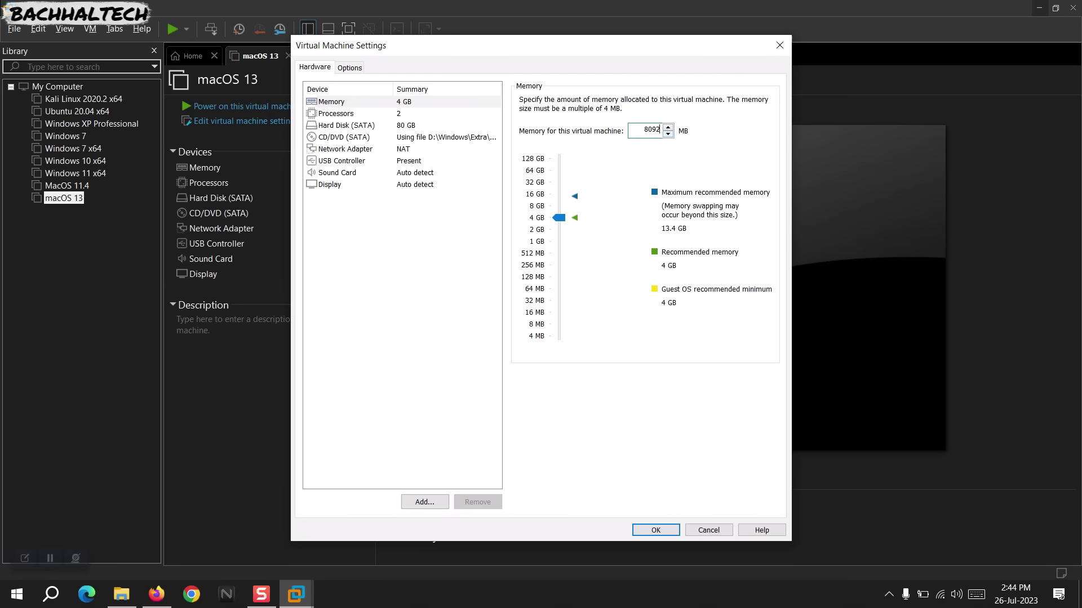
text(8092)
key(Return)
click(272, 125)
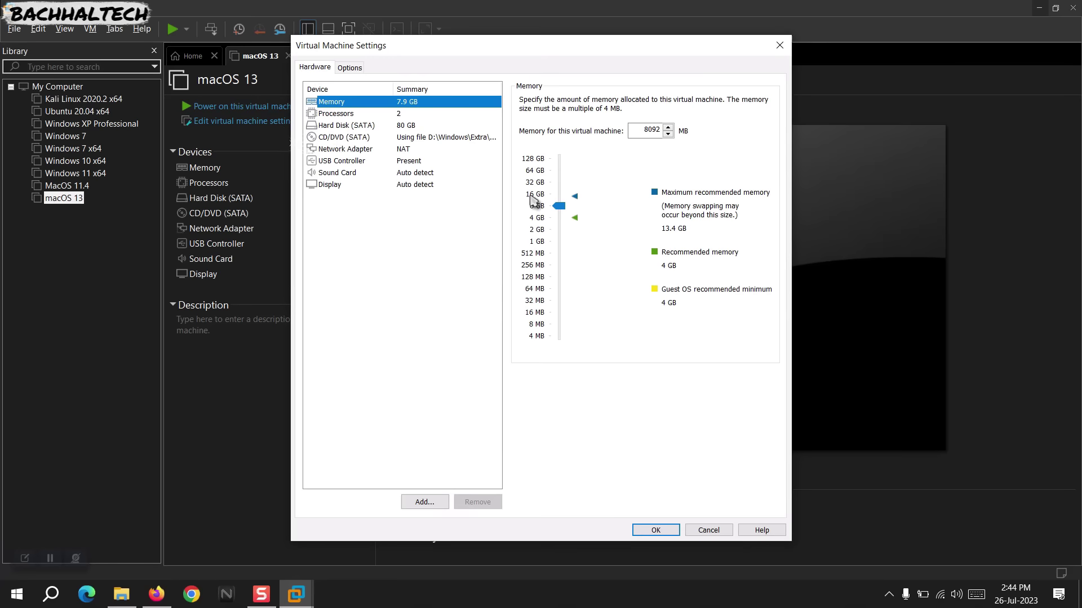
click(561, 208)
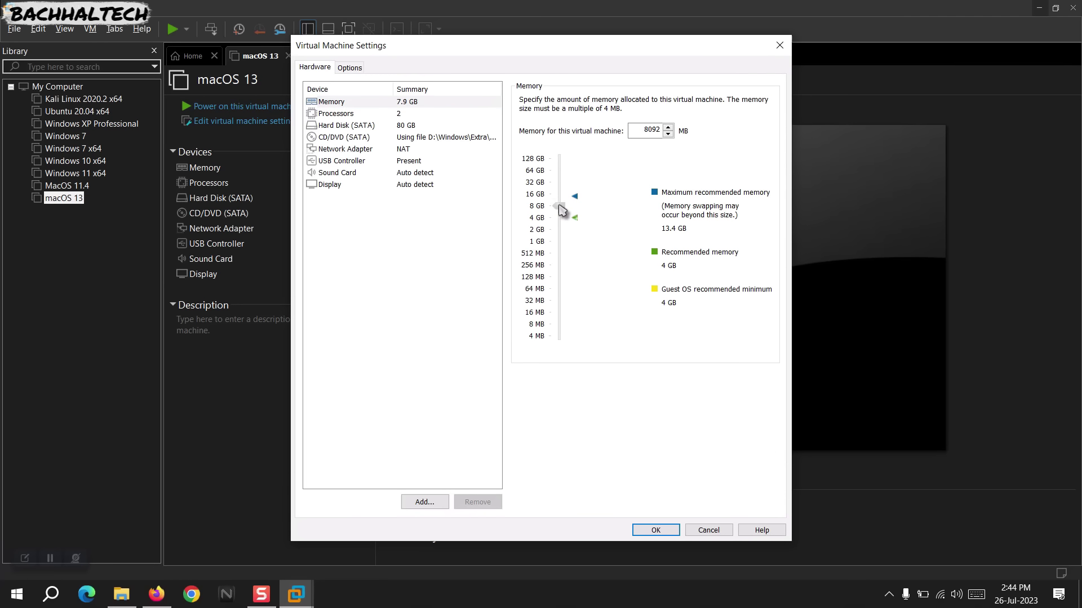
drag(561, 208, 562, 212)
drag(562, 210, 560, 206)
drag(642, 129, 684, 131)
Set the processors to 1 processor with 4 cores per processor.
click(392, 113)
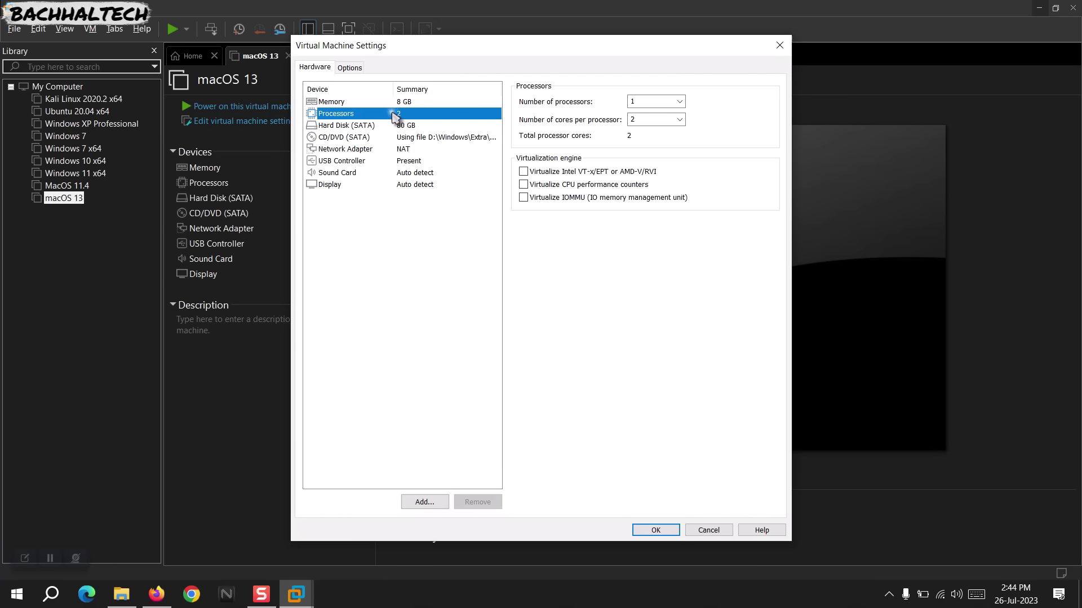
click(678, 125)
click(665, 151)
Review the hard disk, CD/DVD, network (kept on NAT), USB, sound and display settings.
click(366, 126)
click(377, 137)
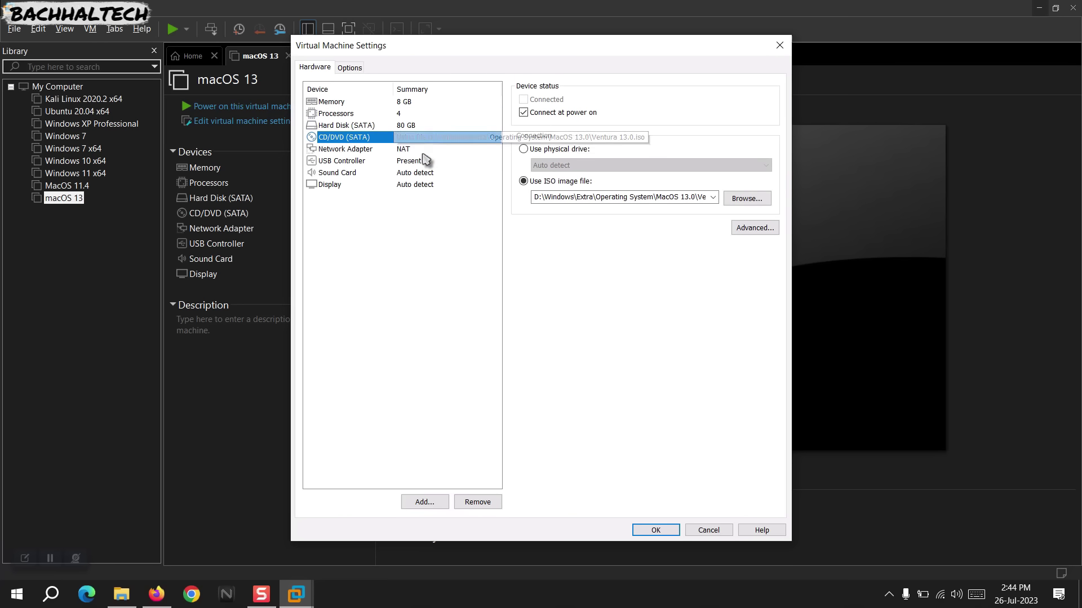
click(404, 150)
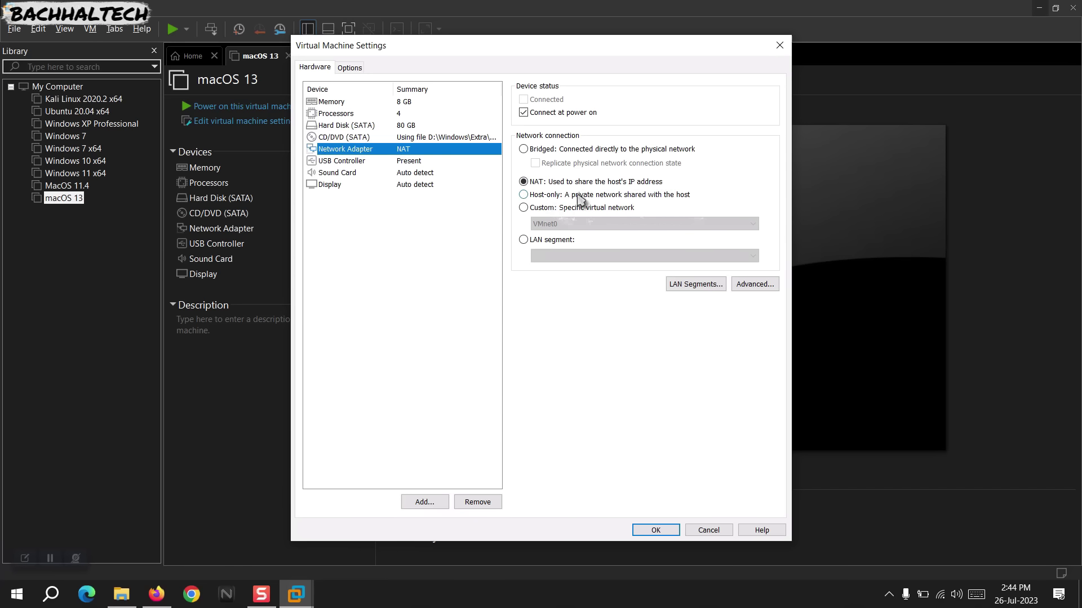
click(655, 184)
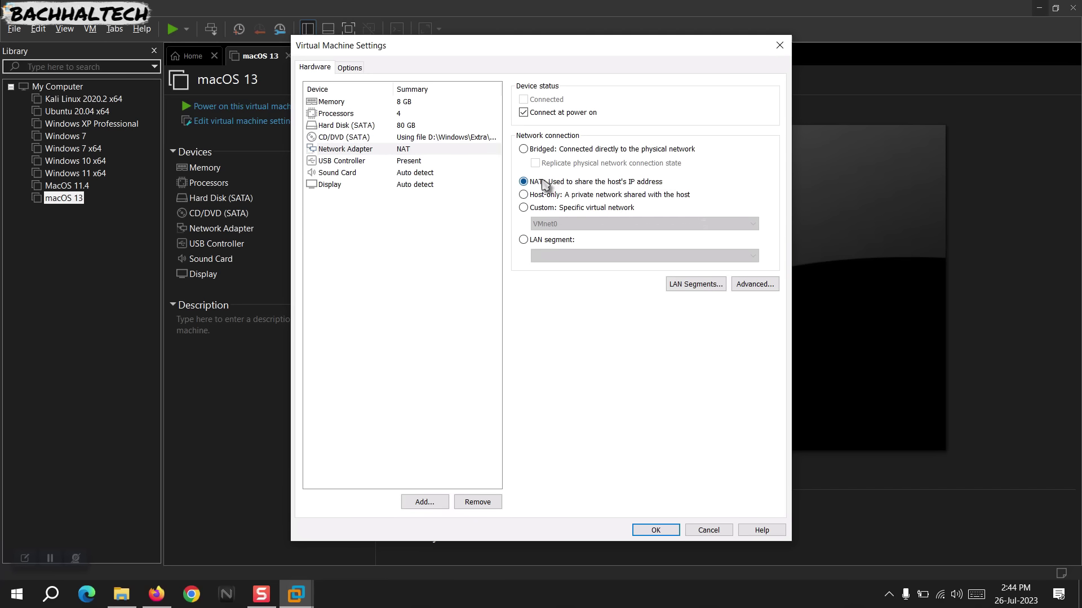
click(362, 161)
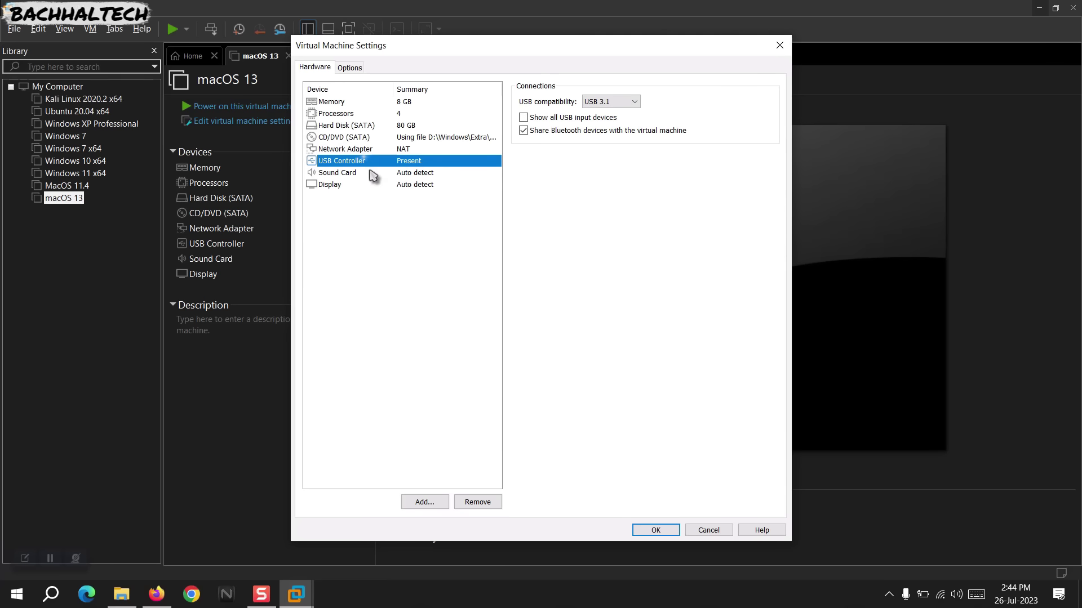
click(374, 173)
click(374, 185)
click(374, 173)
click(364, 126)
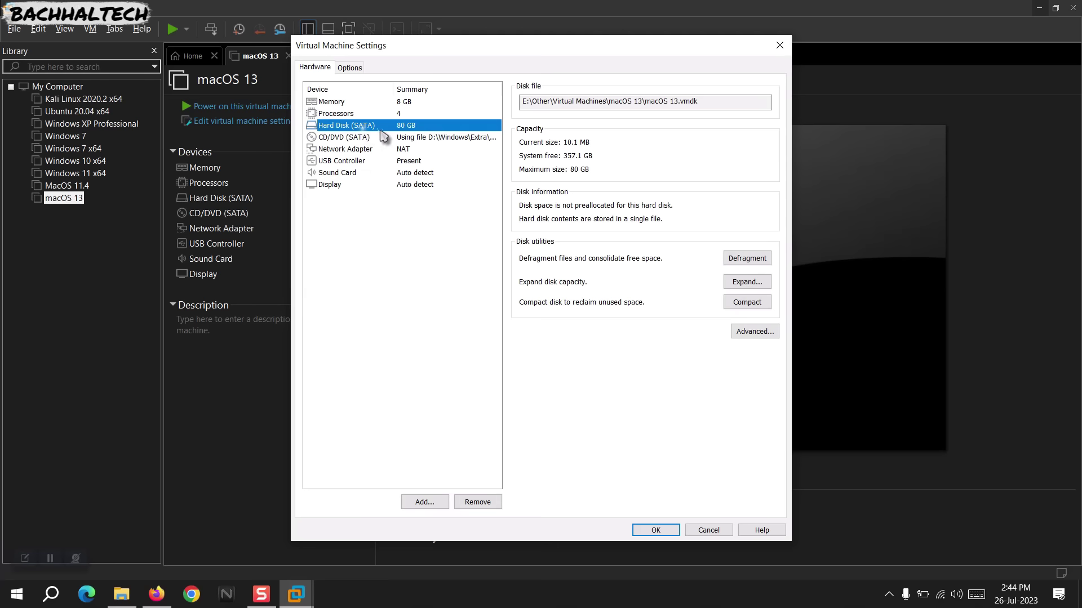
click(376, 114)
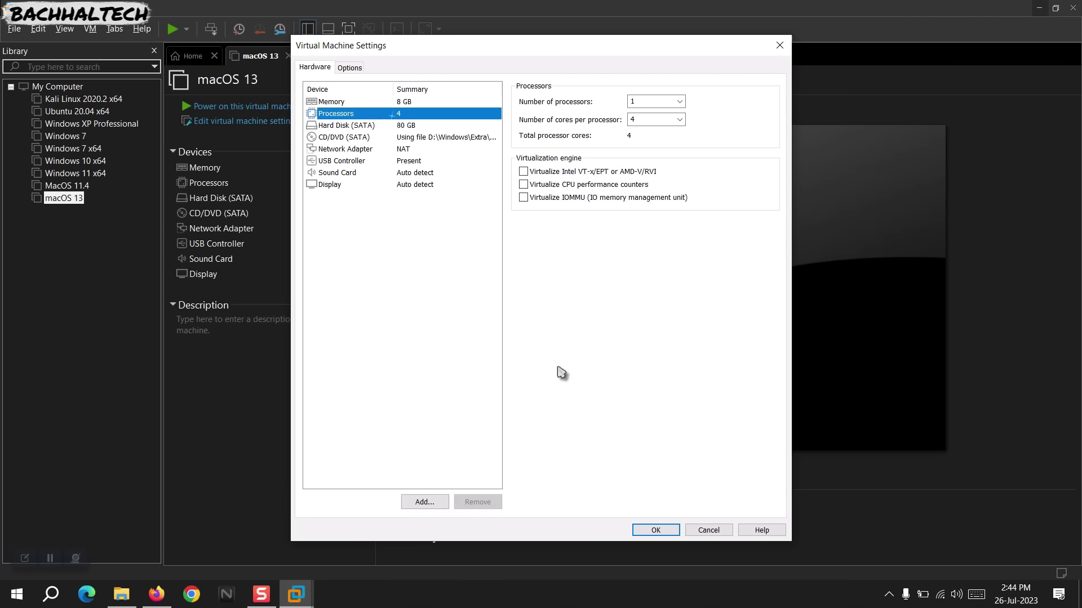
Save the settings, power on the macOS 13 VM full-screen and continue with English.
click(655, 530)
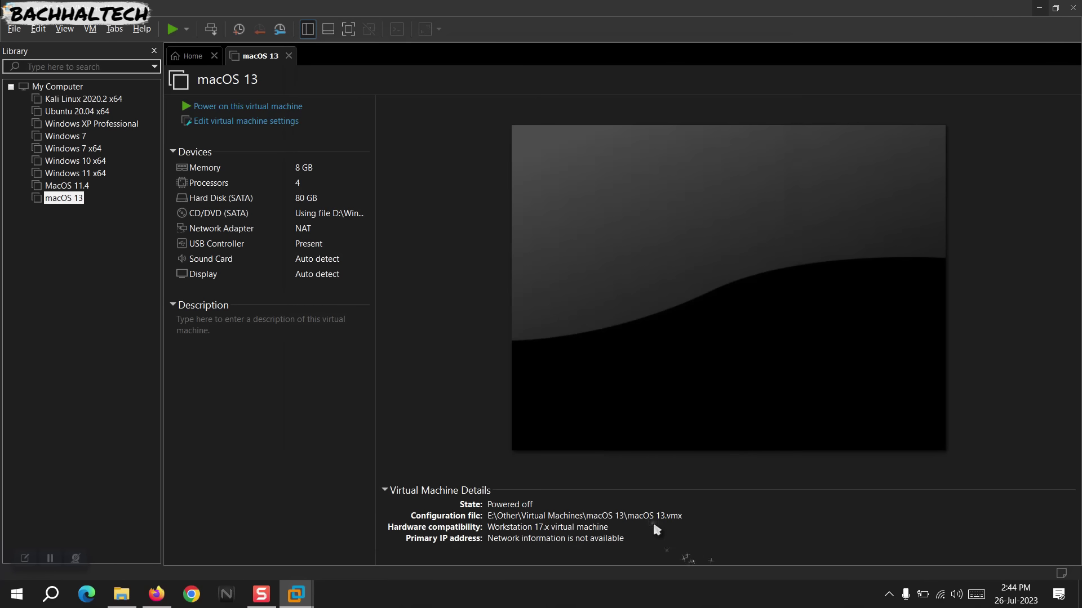
click(231, 105)
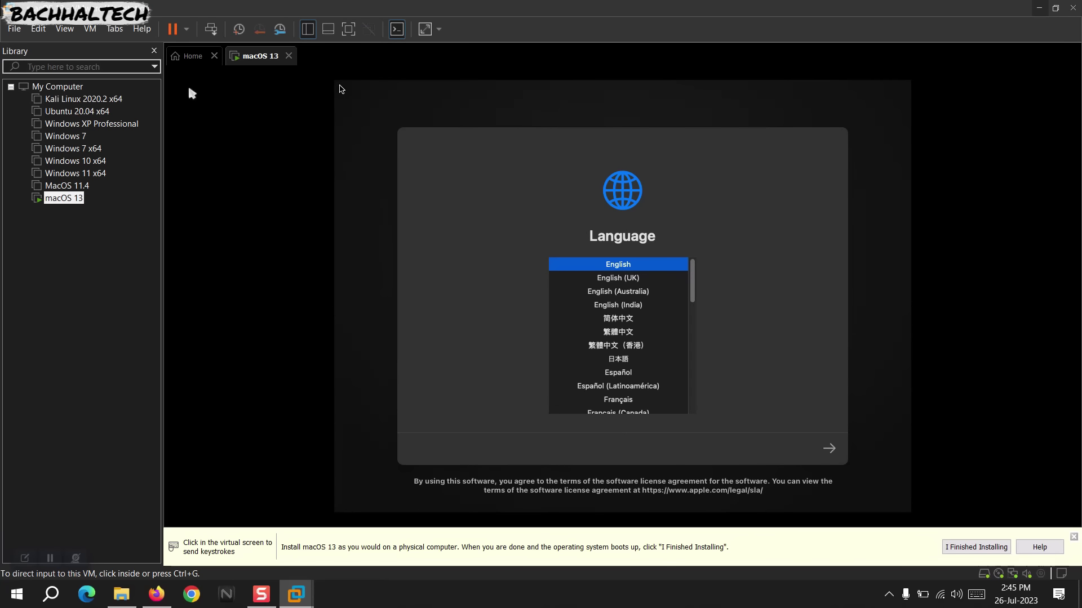
click(348, 29)
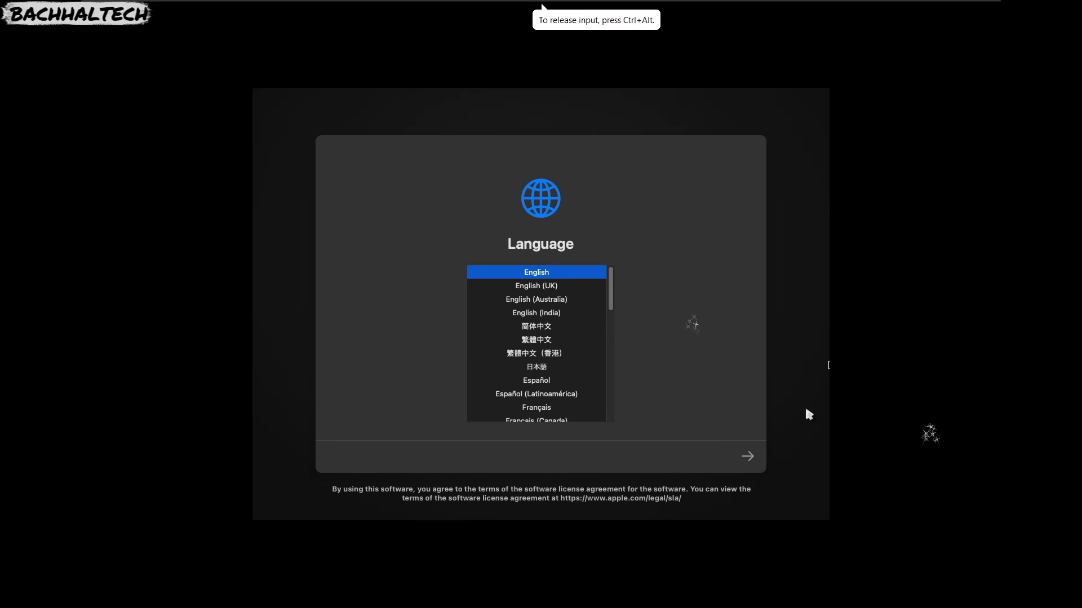
click(748, 458)
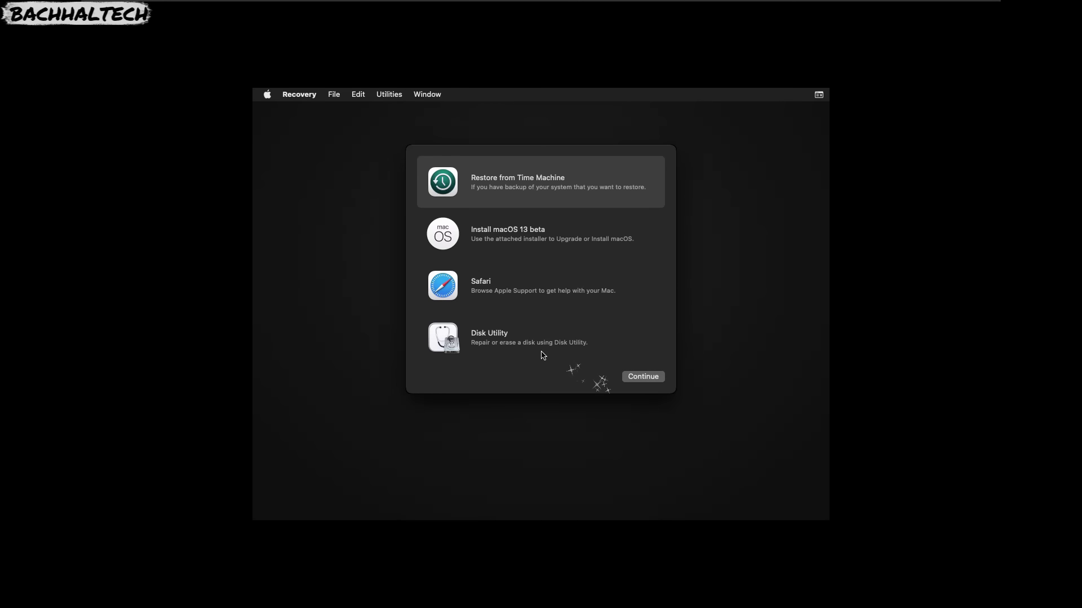
Launch Disk Utility from Recovery and inspect the VMware virtual hard drive.
click(506, 343)
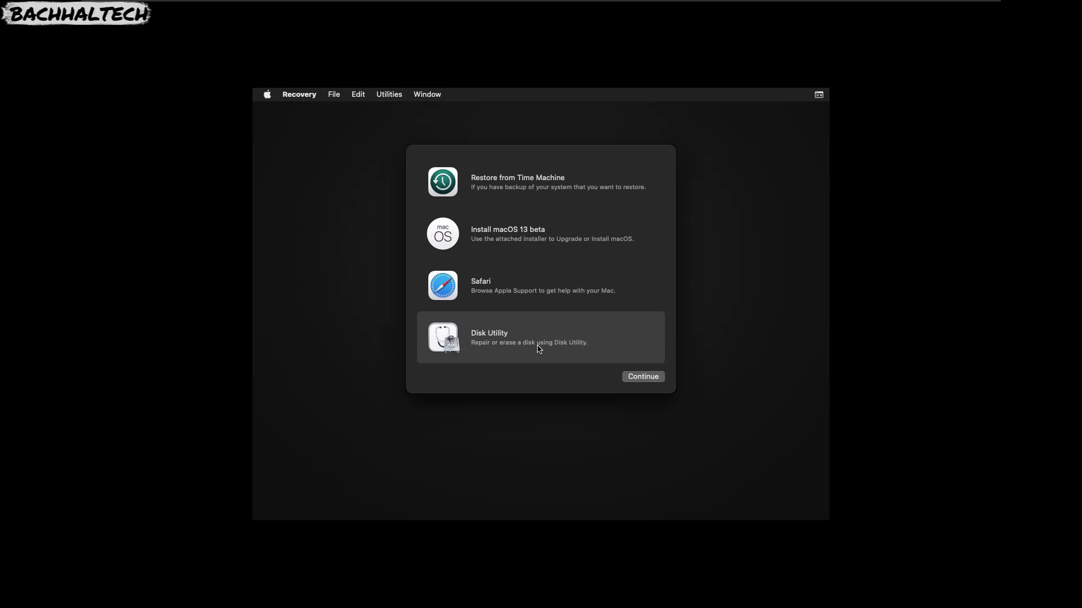
click(651, 382)
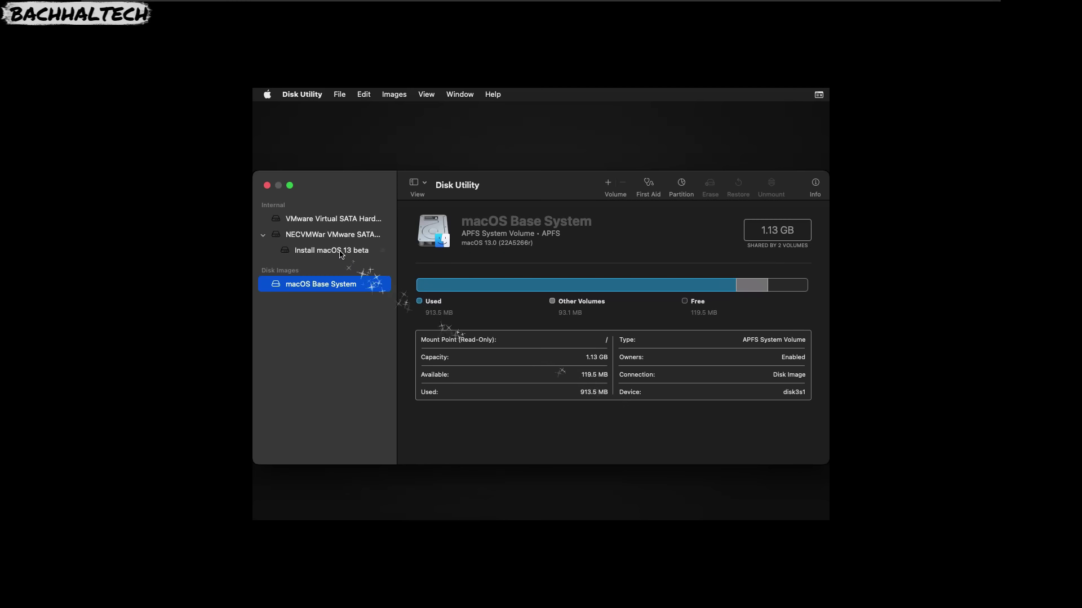
click(313, 224)
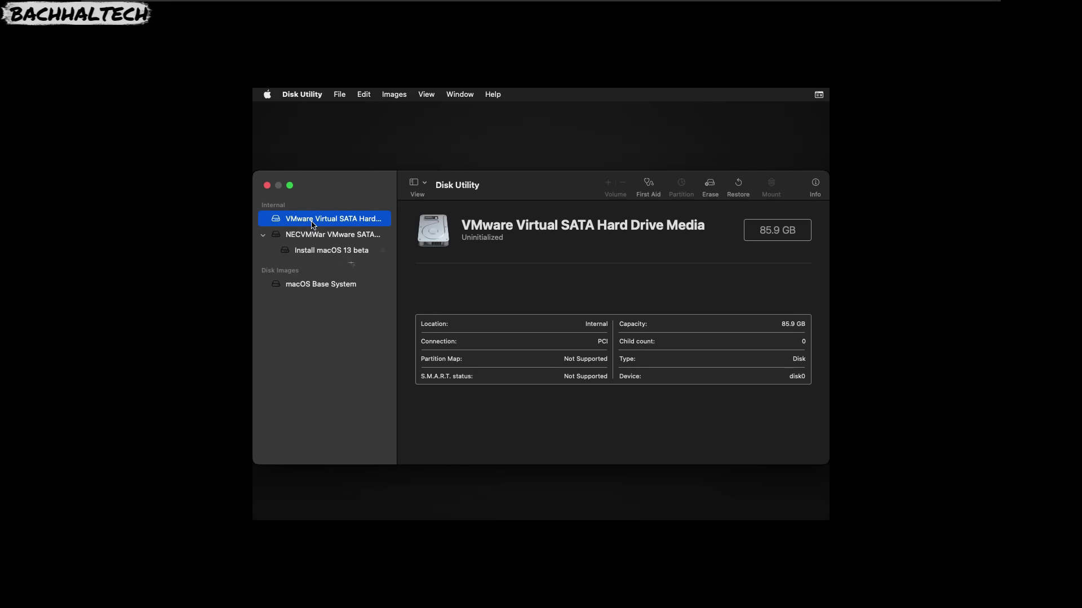
right_click(312, 223)
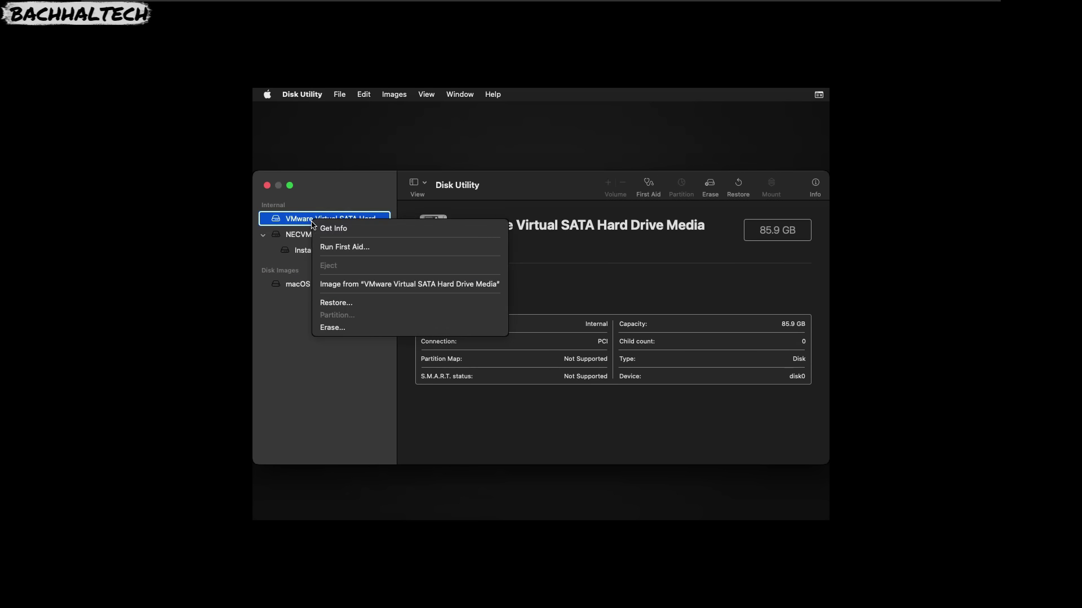
click(267, 239)
Compare the installer disc with the virtual hard drive, then open Erase for the hard drive.
click(282, 239)
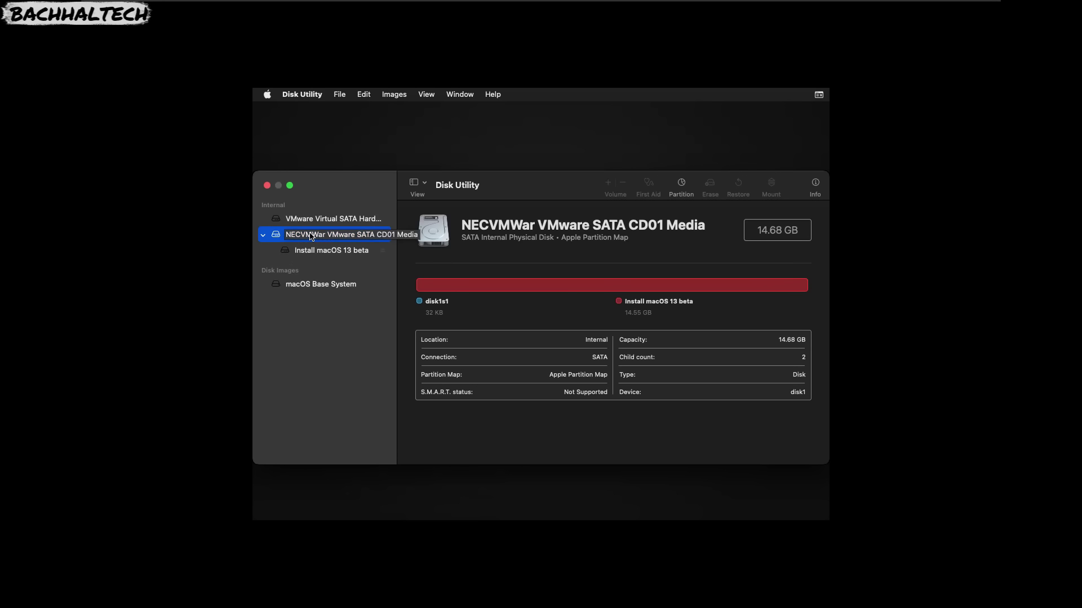
click(314, 252)
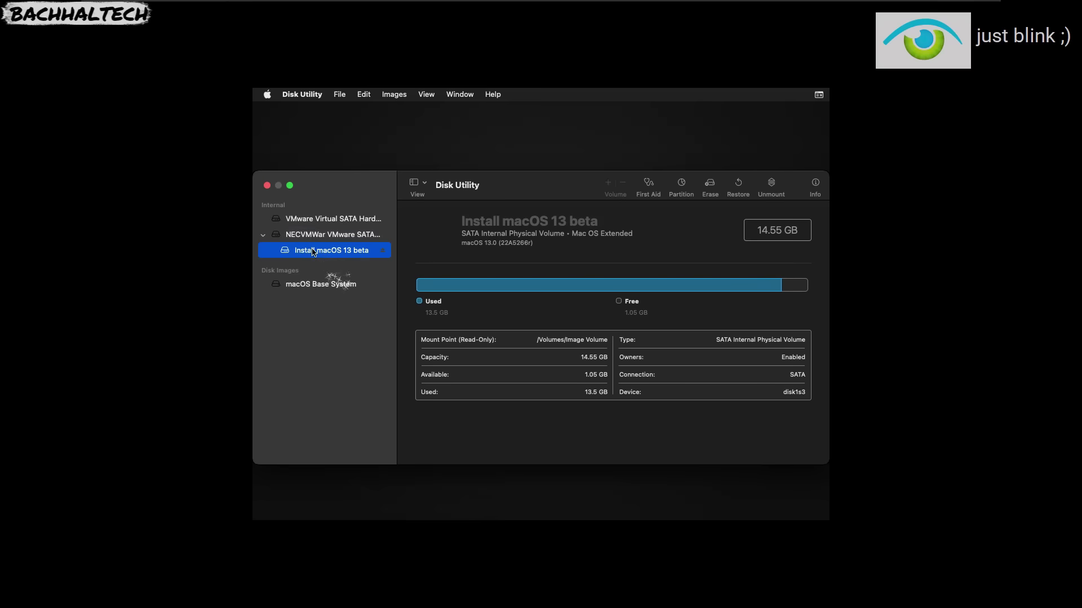
click(313, 236)
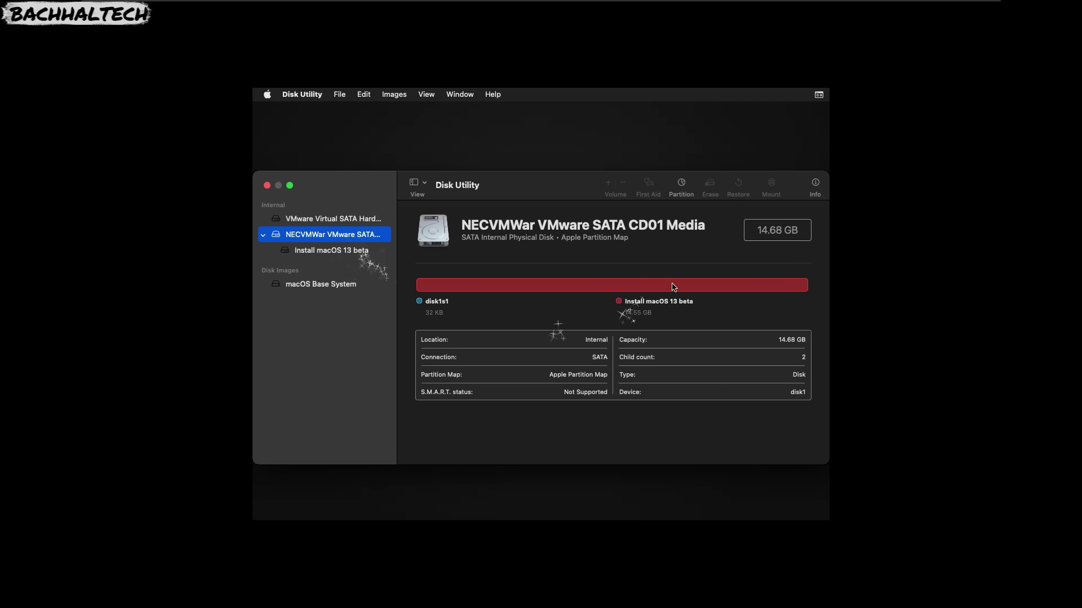
click(335, 219)
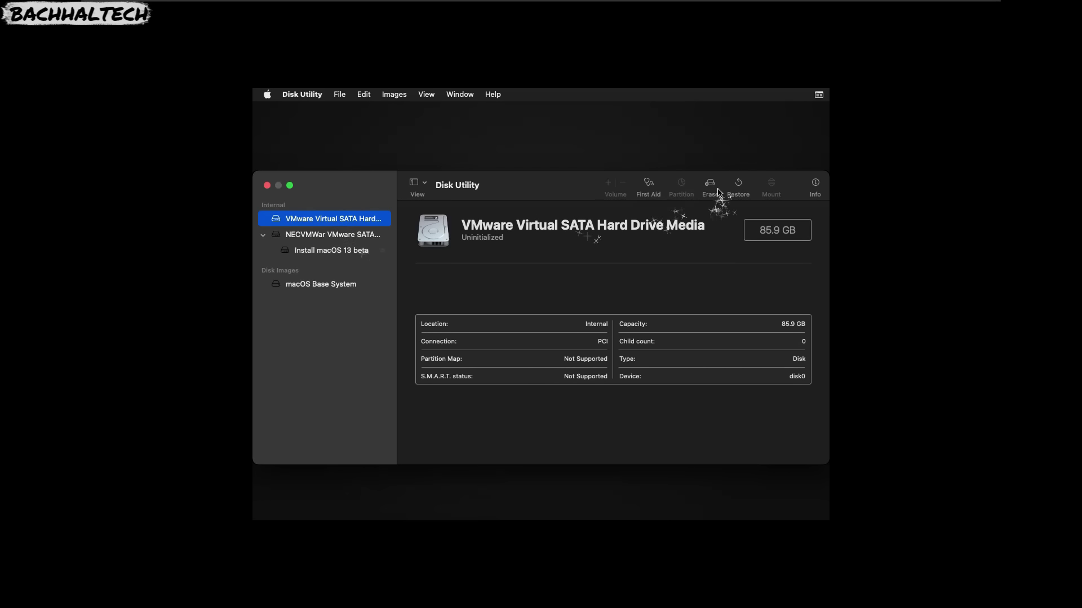
click(308, 237)
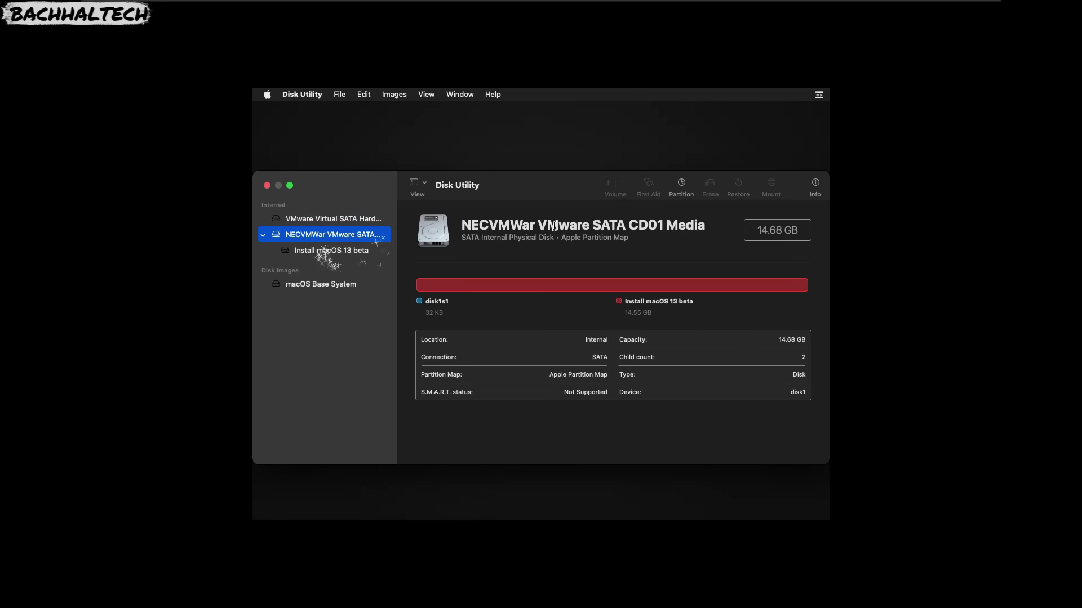
click(340, 221)
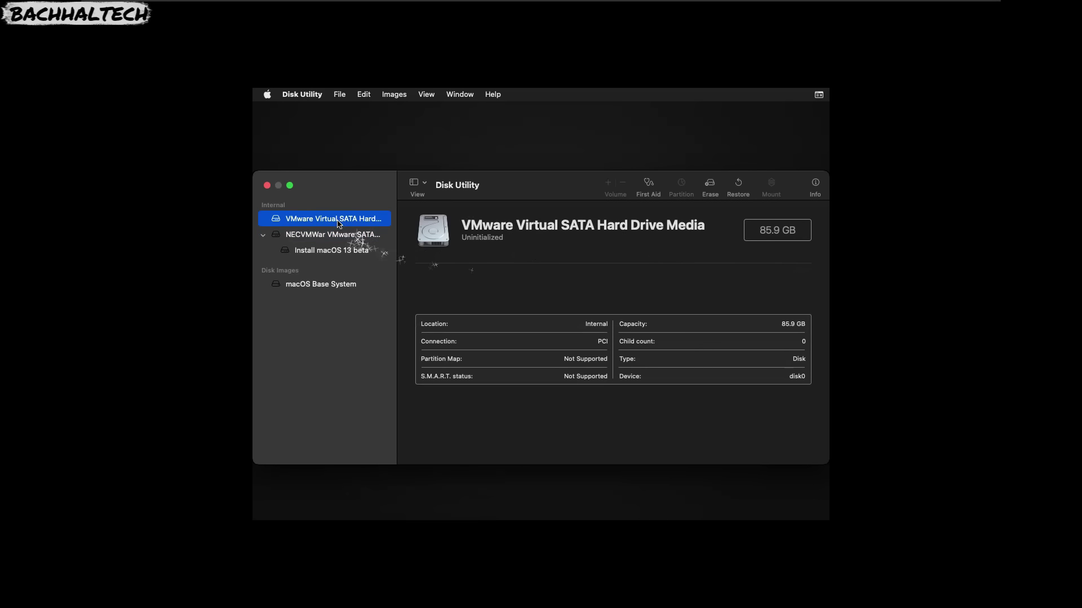
click(709, 185)
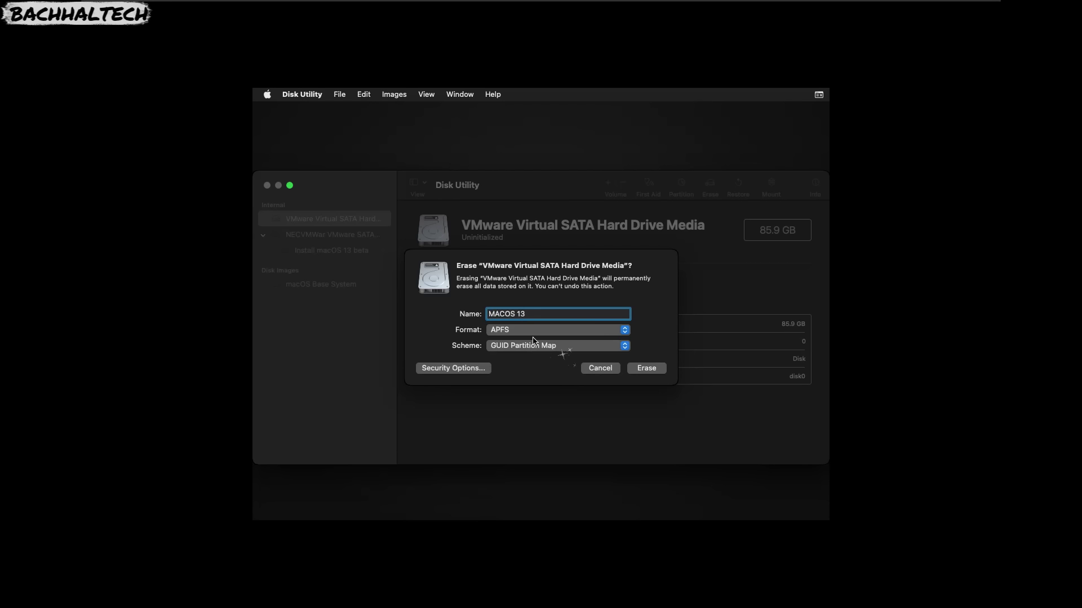
Erase the drive as APFS named 'MacOS 13' with GUID Partition Map.
click(506, 313)
key(BackSpace)
key(BackSpace)
text(ac)
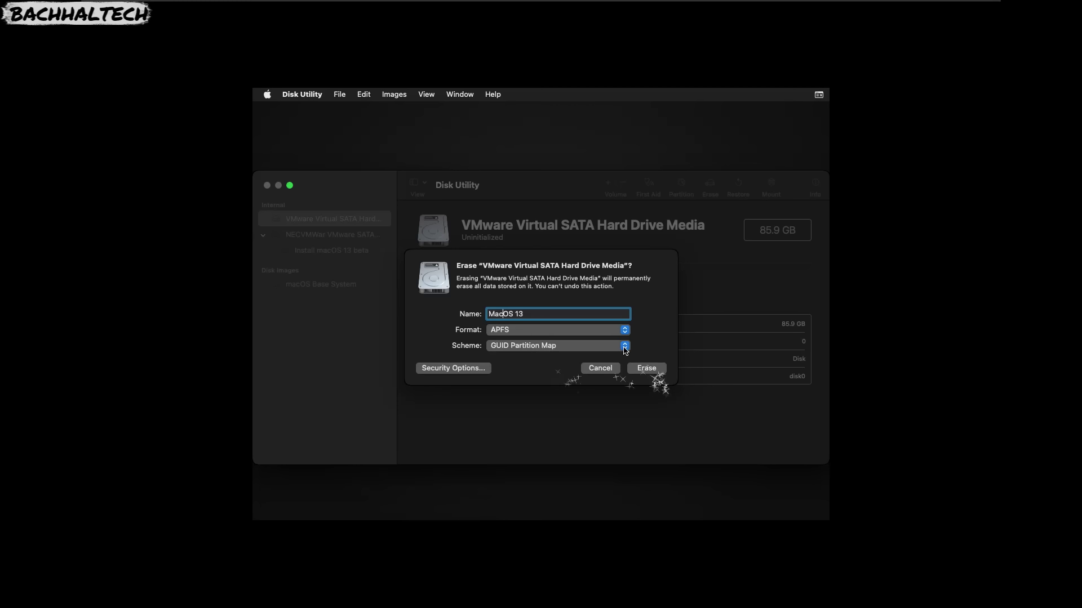
click(622, 347)
click(622, 346)
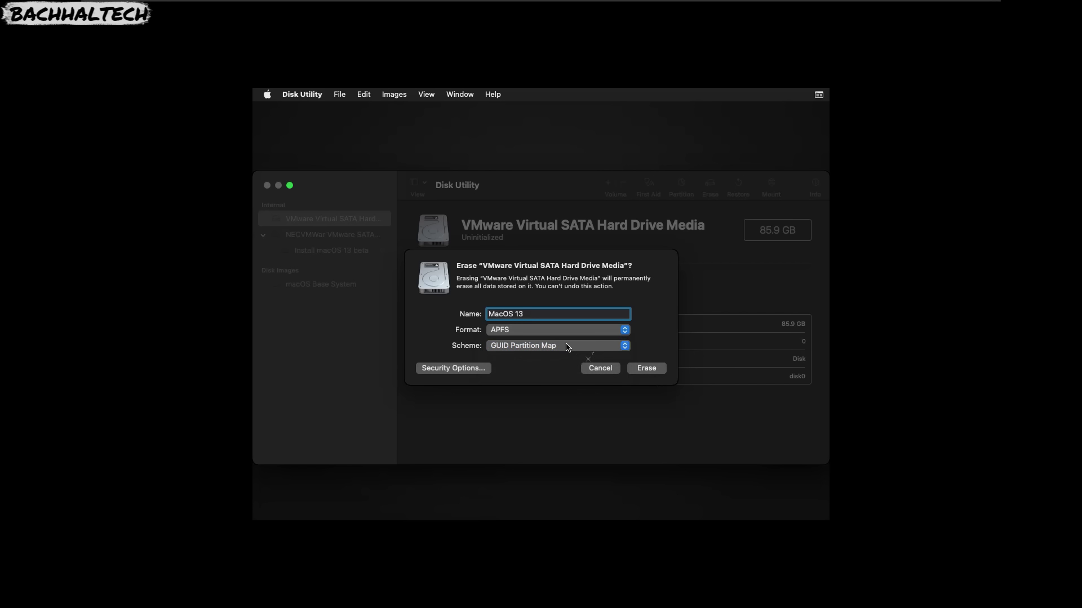
click(659, 369)
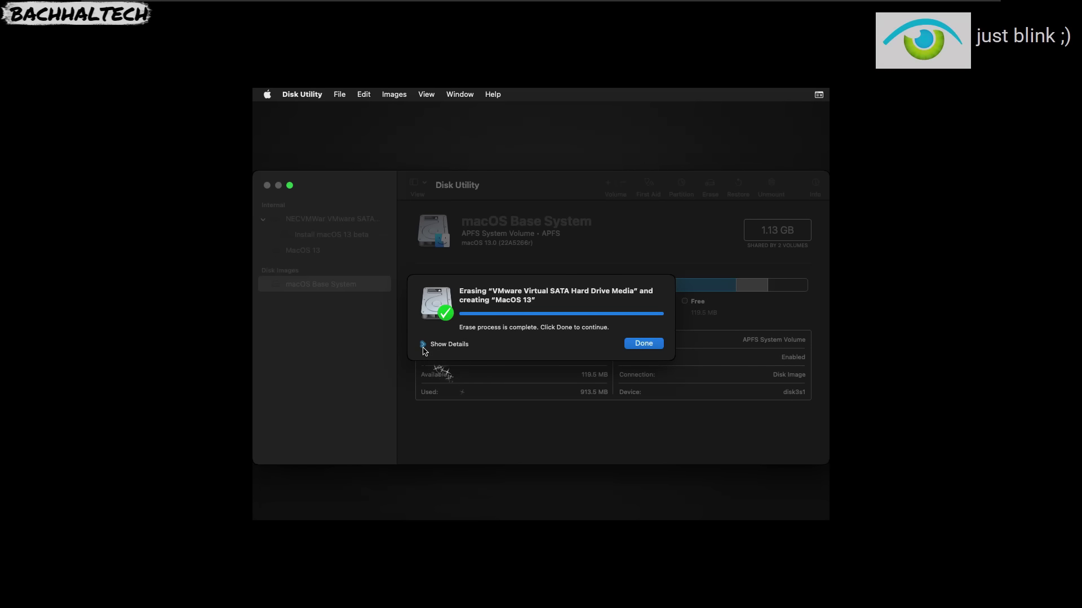
Check the new 85.69 GB MacOS 13 volume, quit Disk Utility and start Install macOS 13 beta.
click(643, 343)
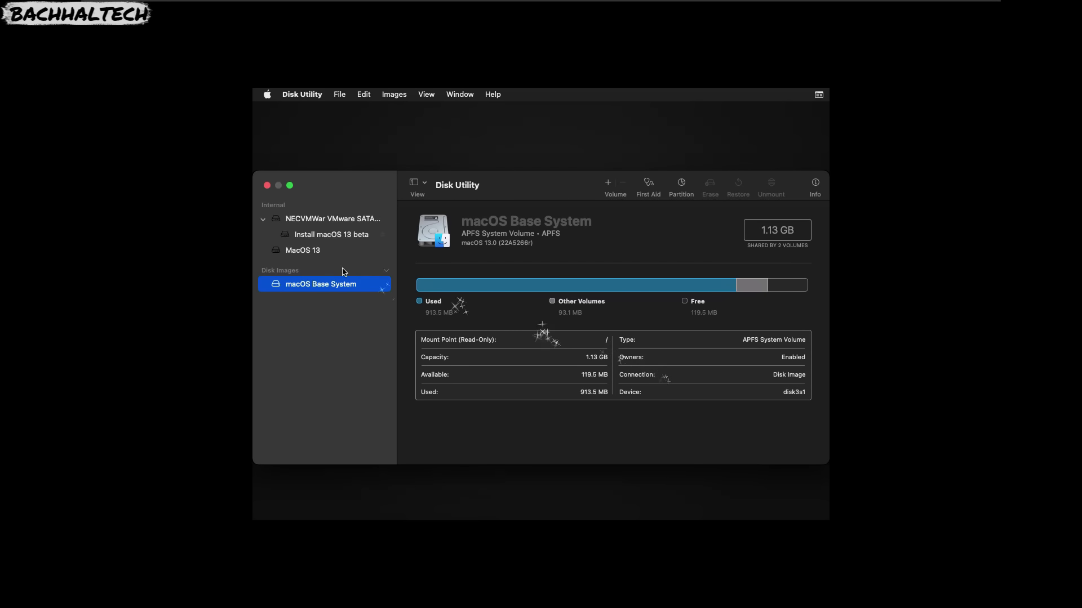
click(296, 252)
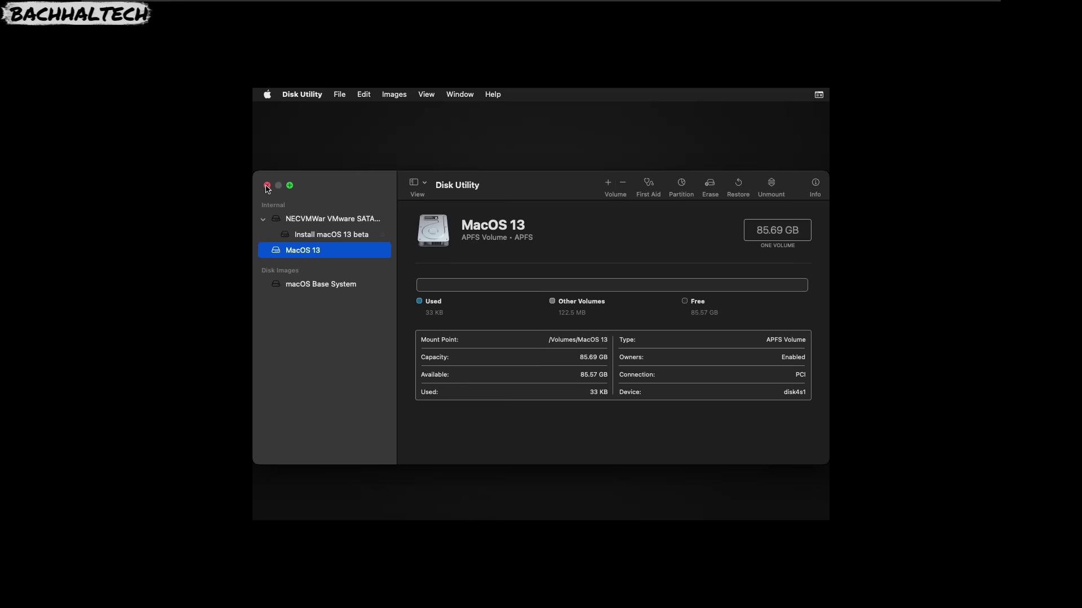
click(267, 186)
click(499, 254)
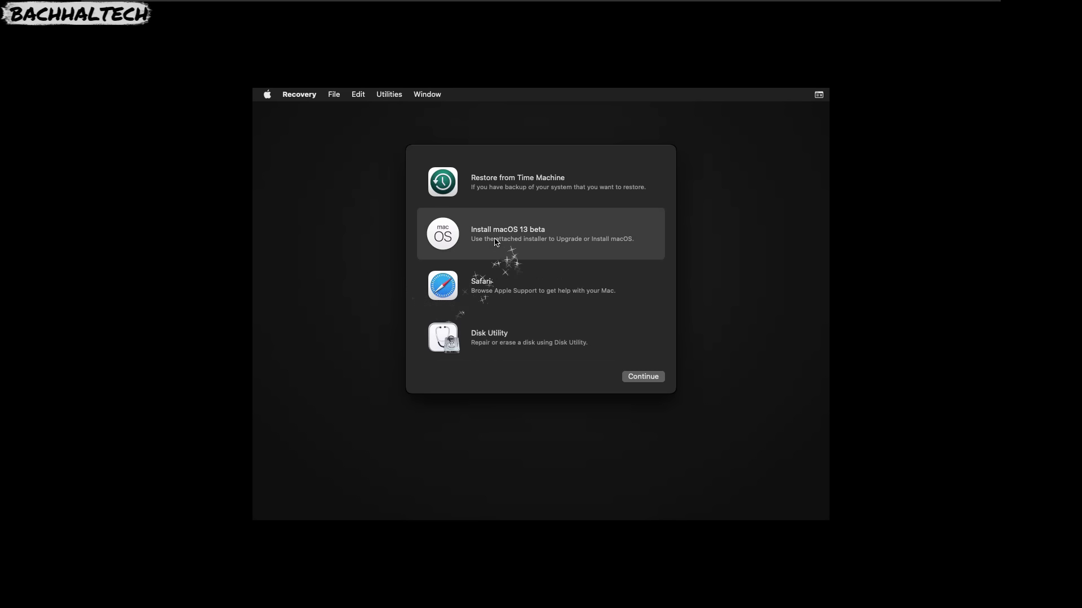
click(642, 377)
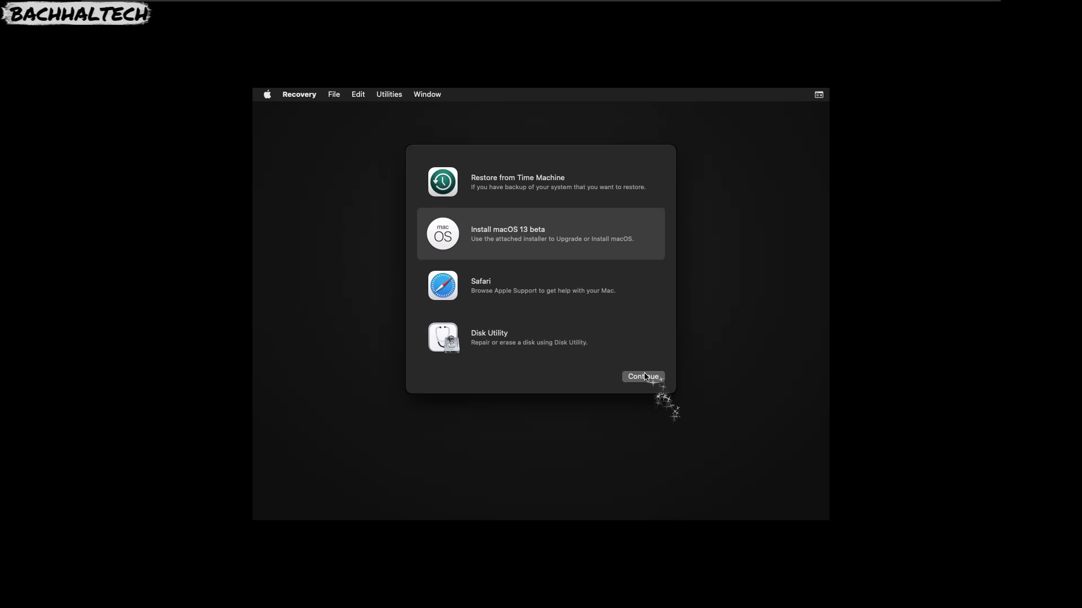
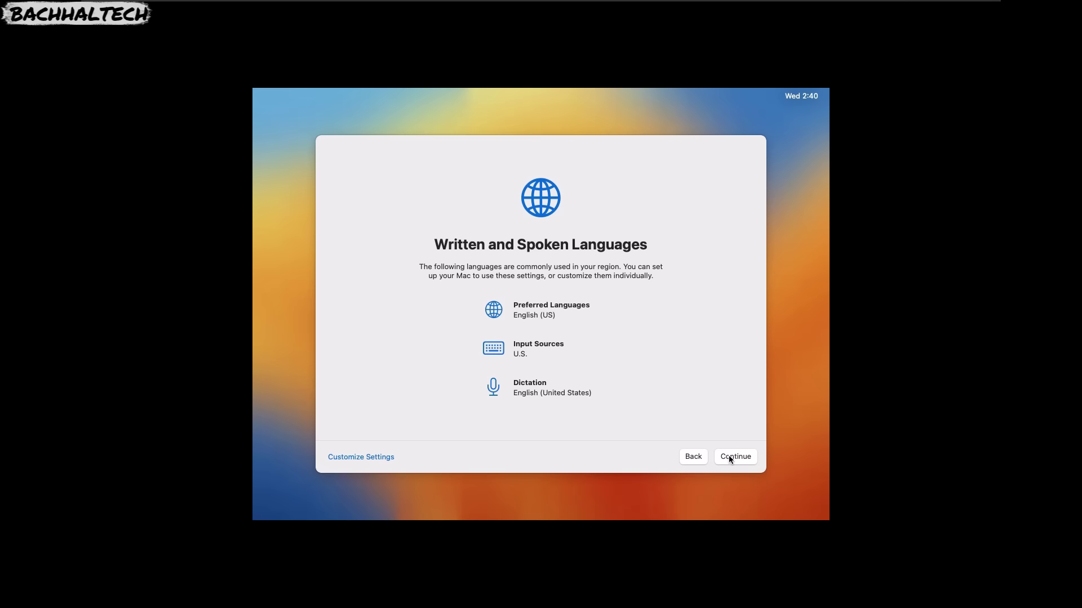
Accept the default language, skip Accessibility setup and acknowledge the data and privacy notice.
click(729, 459)
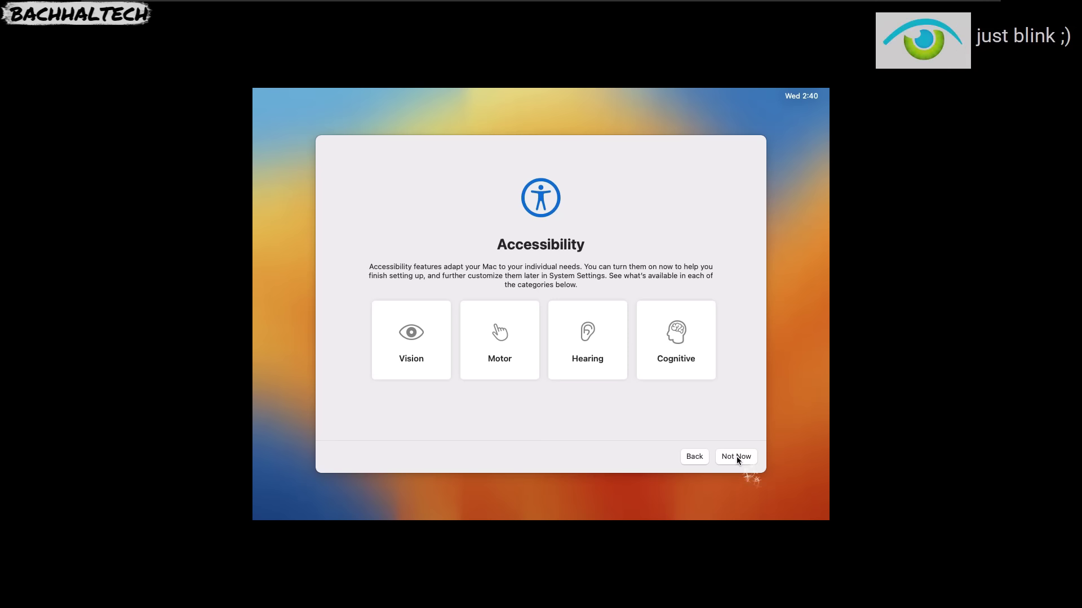
click(731, 458)
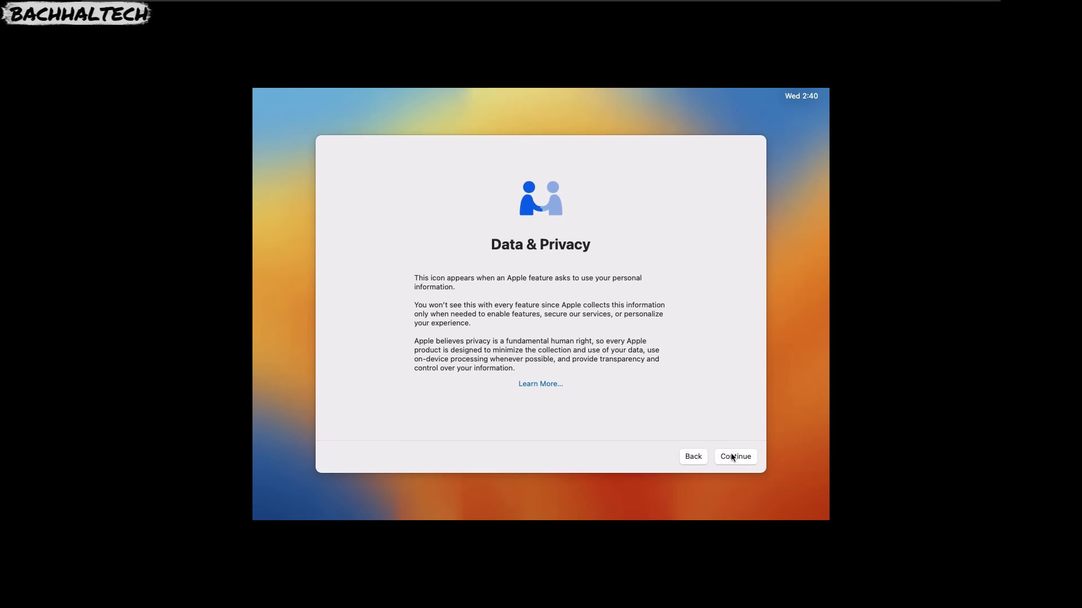
click(732, 457)
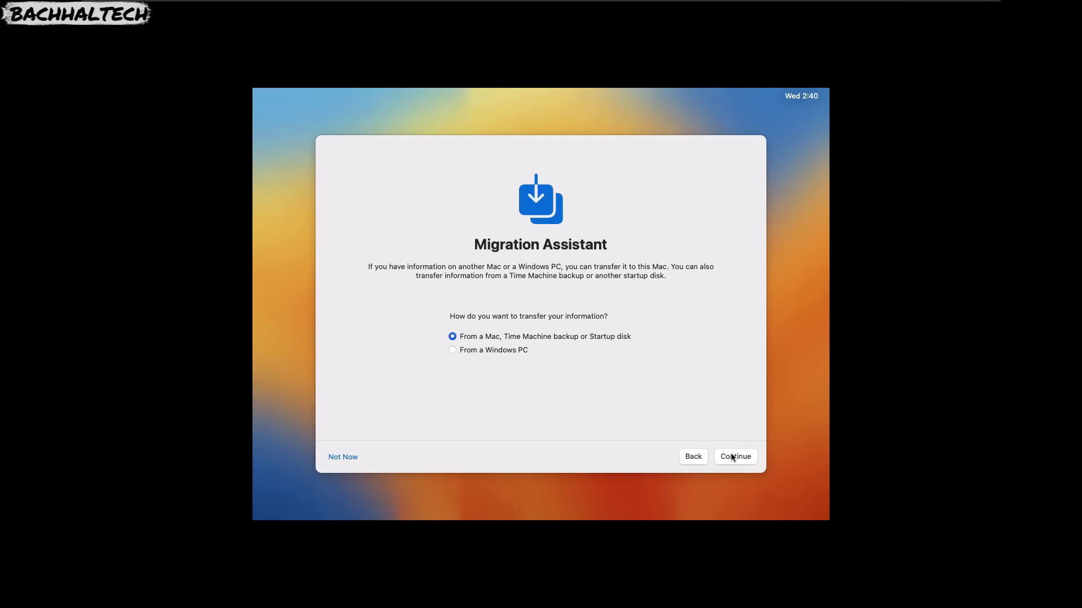
Try migrating from the Install macOS 13 beta disk, dismiss the error, then skip transferring data.
click(732, 457)
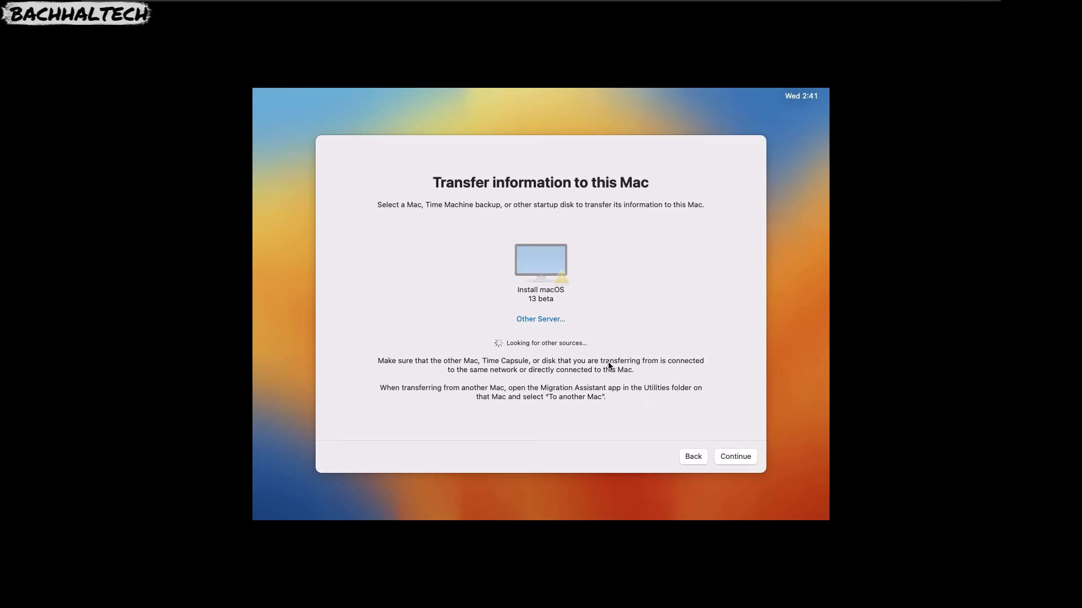
click(539, 272)
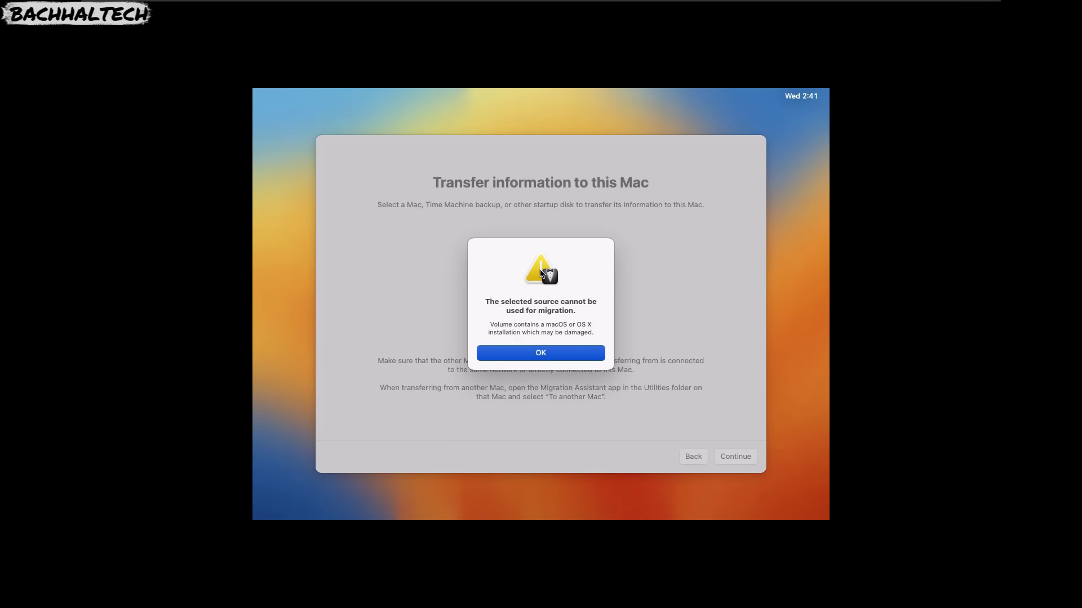
click(530, 355)
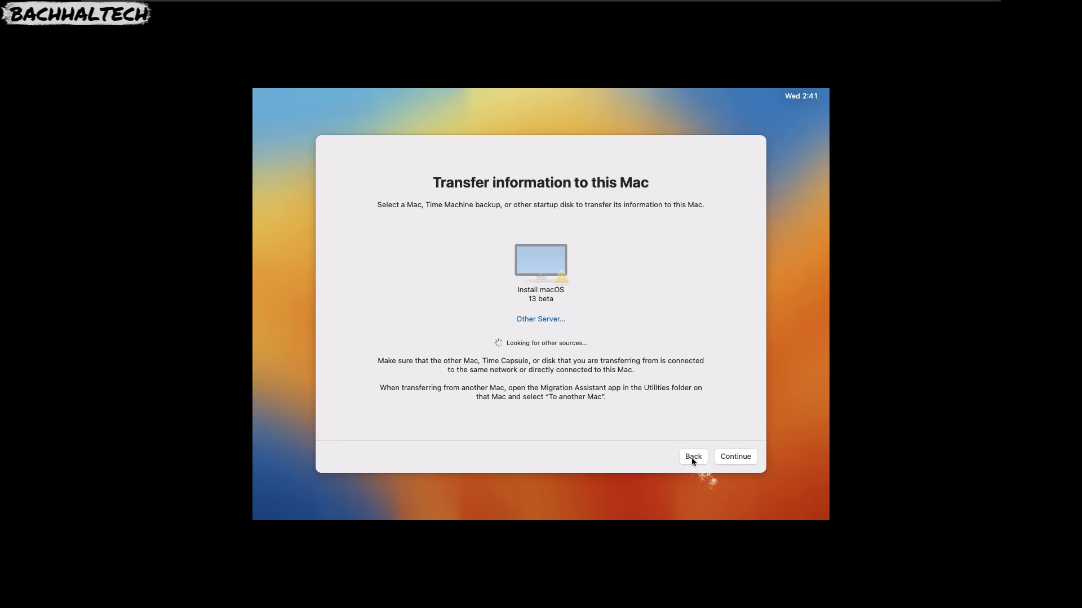
click(693, 456)
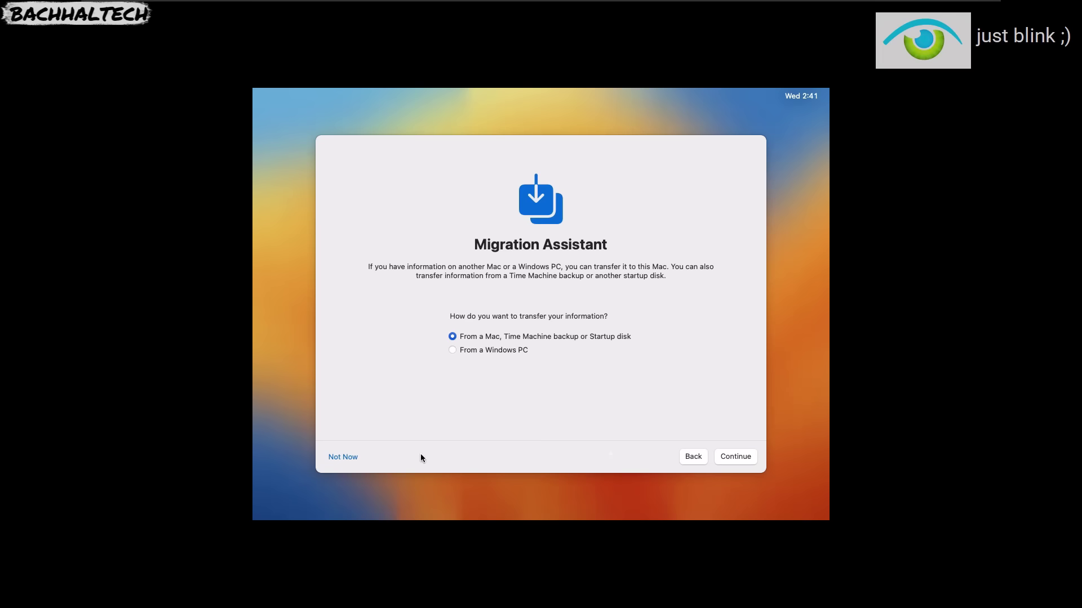
click(343, 458)
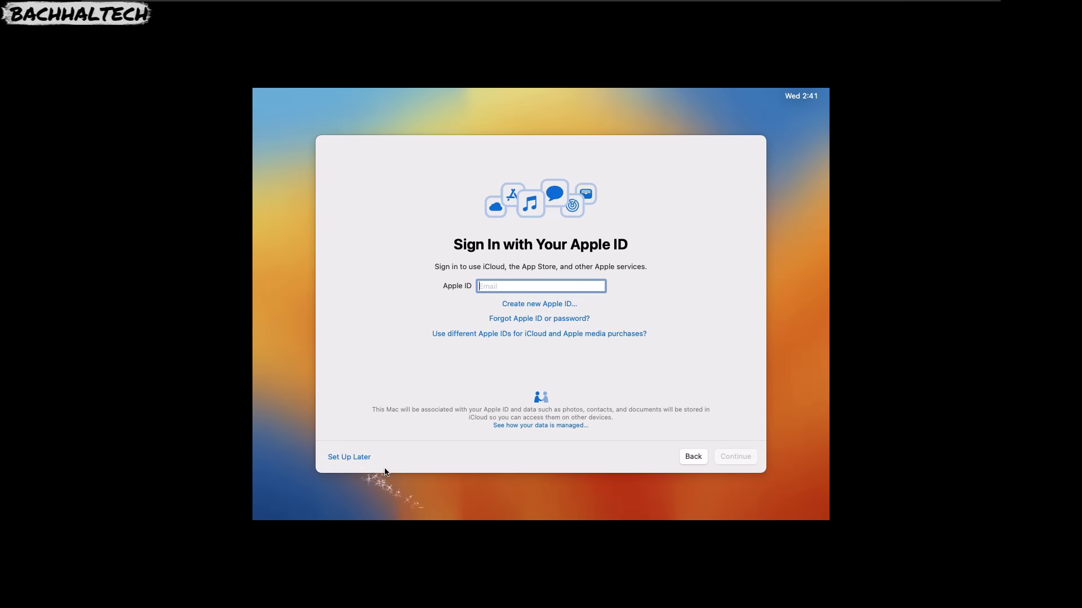
Skip Apple ID sign-in with Set Up Later and agree to the macOS Software License Agreement.
click(351, 457)
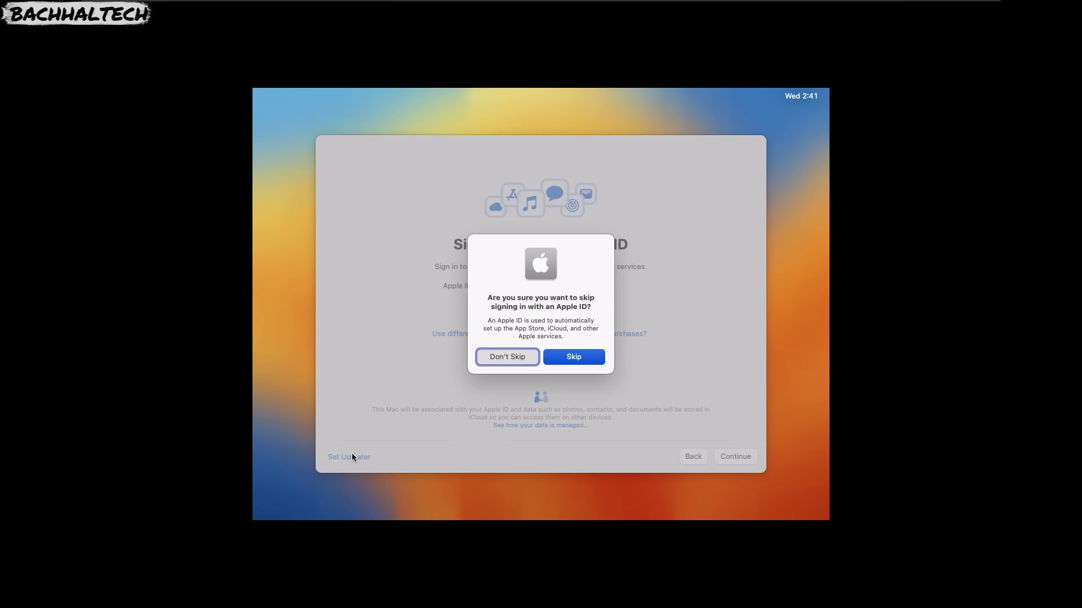
click(566, 360)
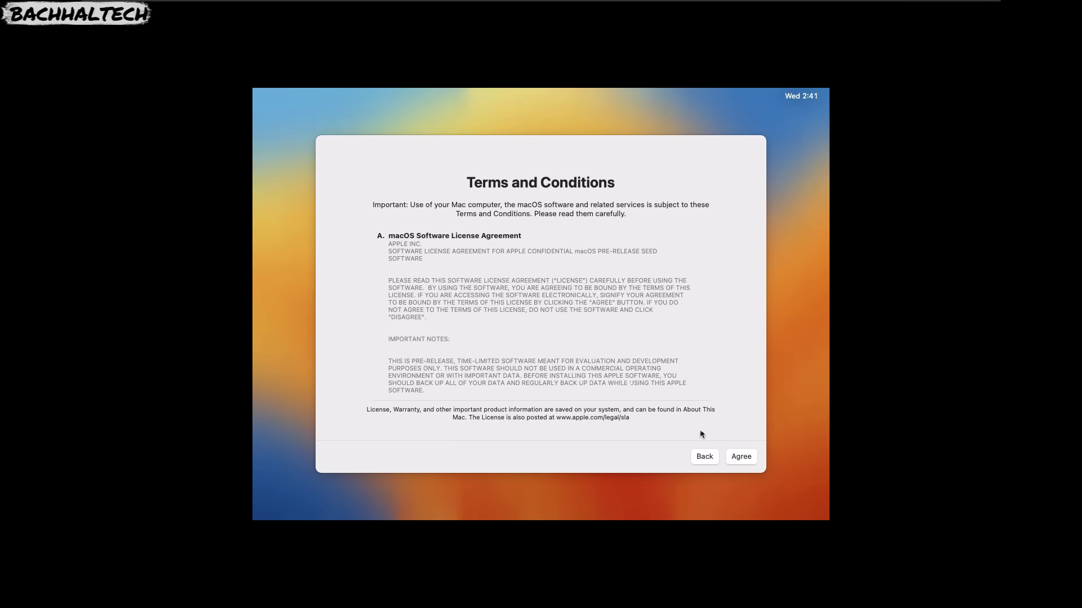
click(744, 458)
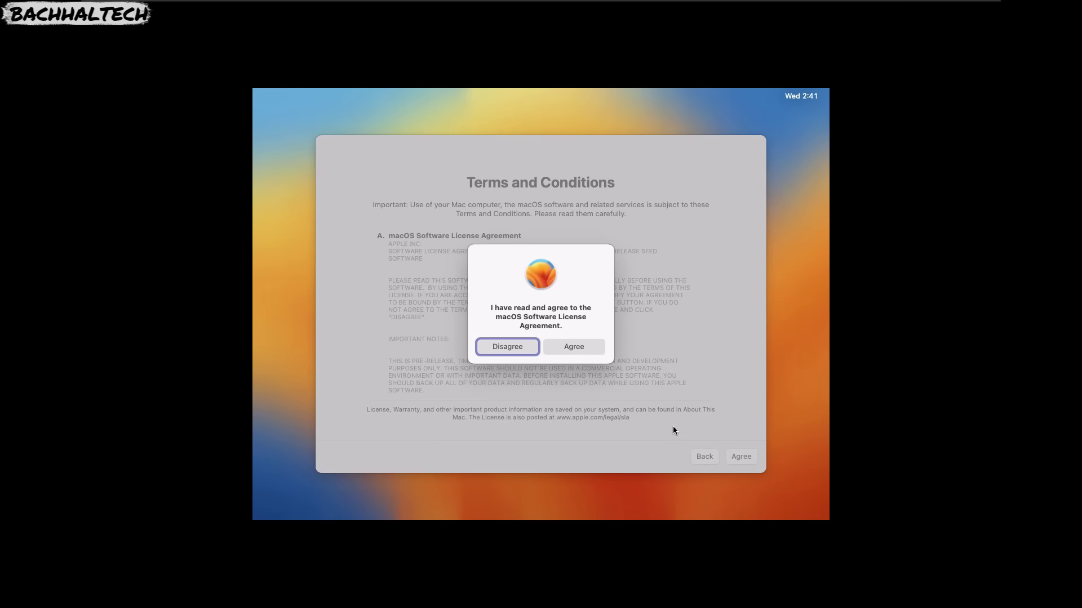
click(563, 346)
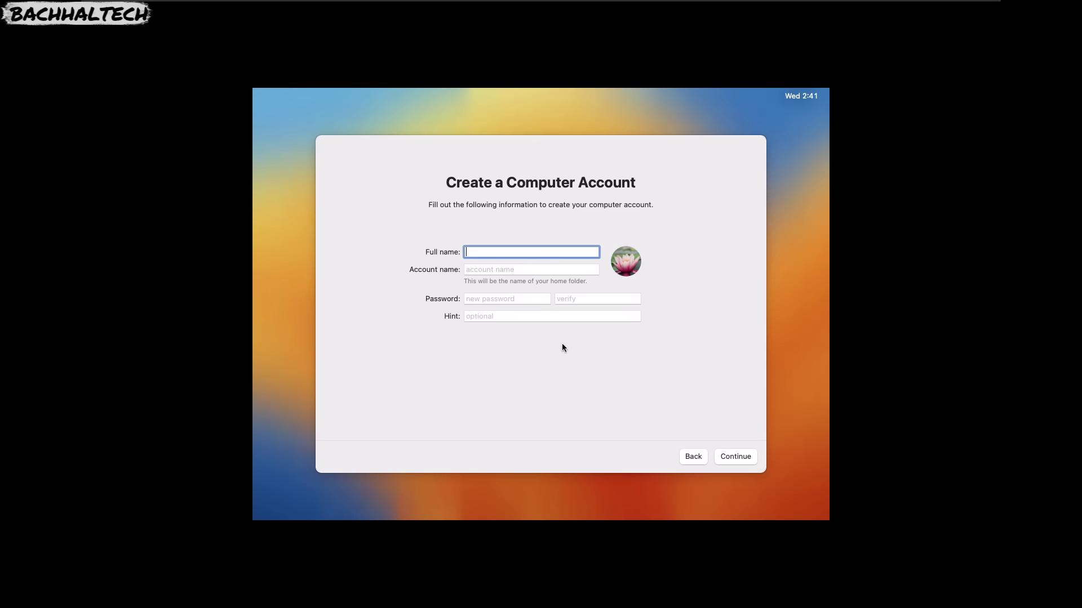
Enter the user's full name with a capital first letter so the account name auto-fills.
text(bachhal)
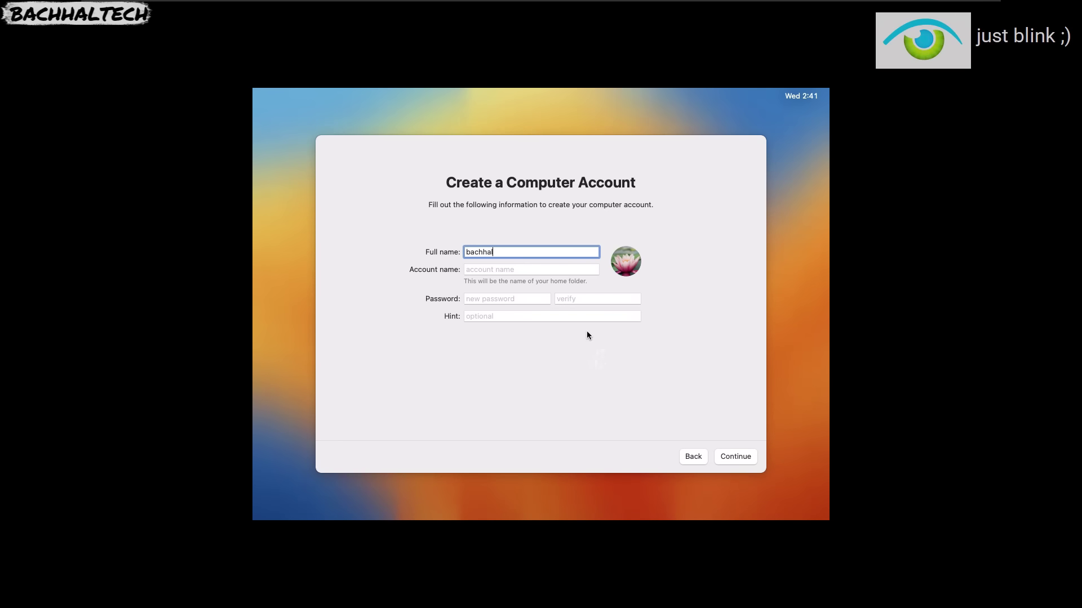
click(470, 251)
key(BackSpace)
text(B)
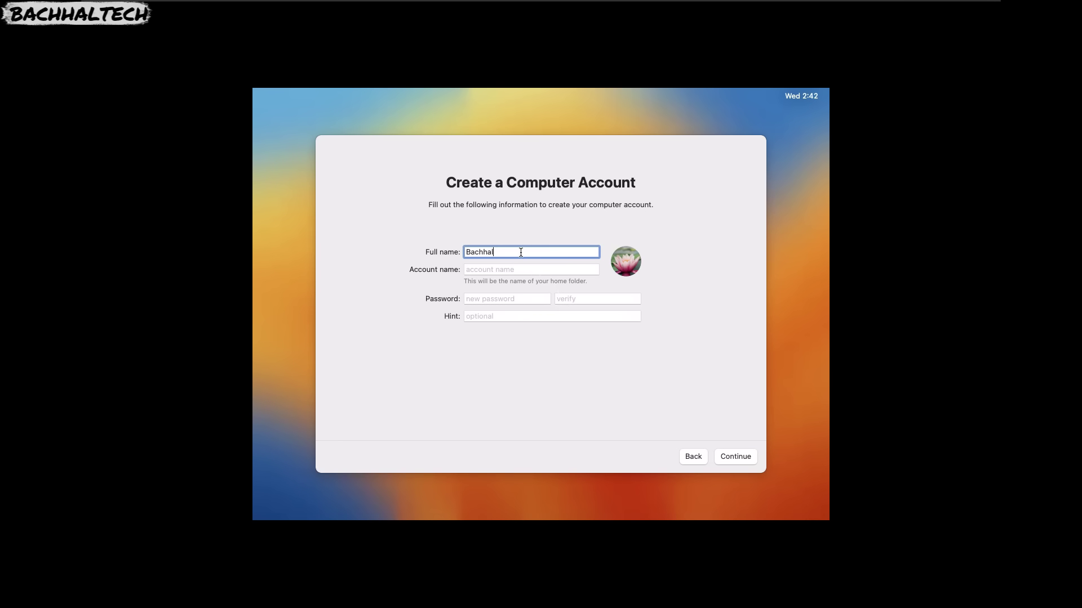
key(Return)
click(735, 461)
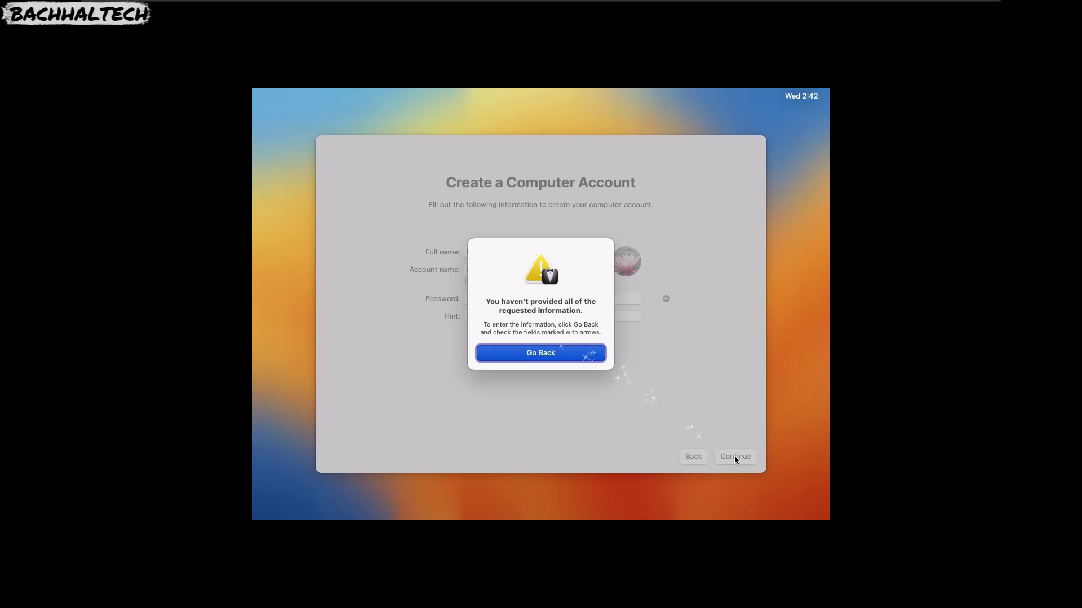
click(553, 354)
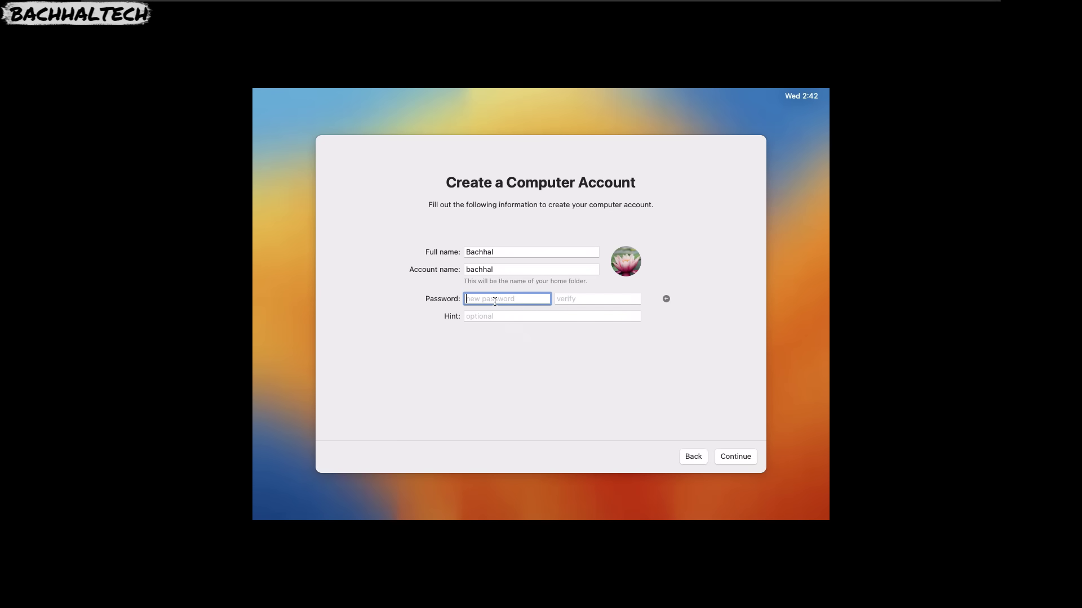
Enter and verify the account password, then create the account.
text(1234)
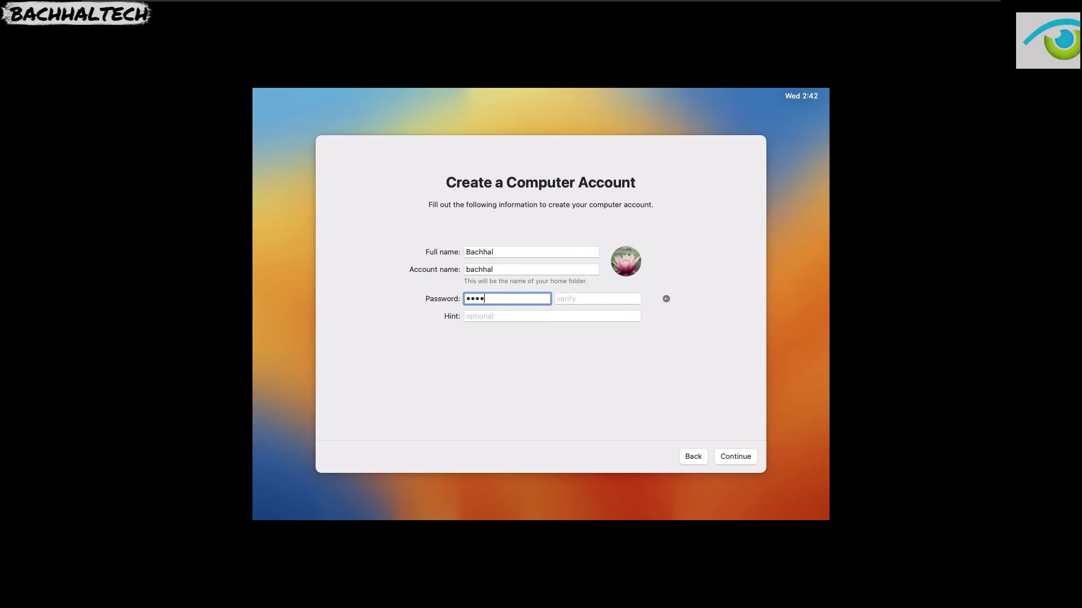
click(560, 301)
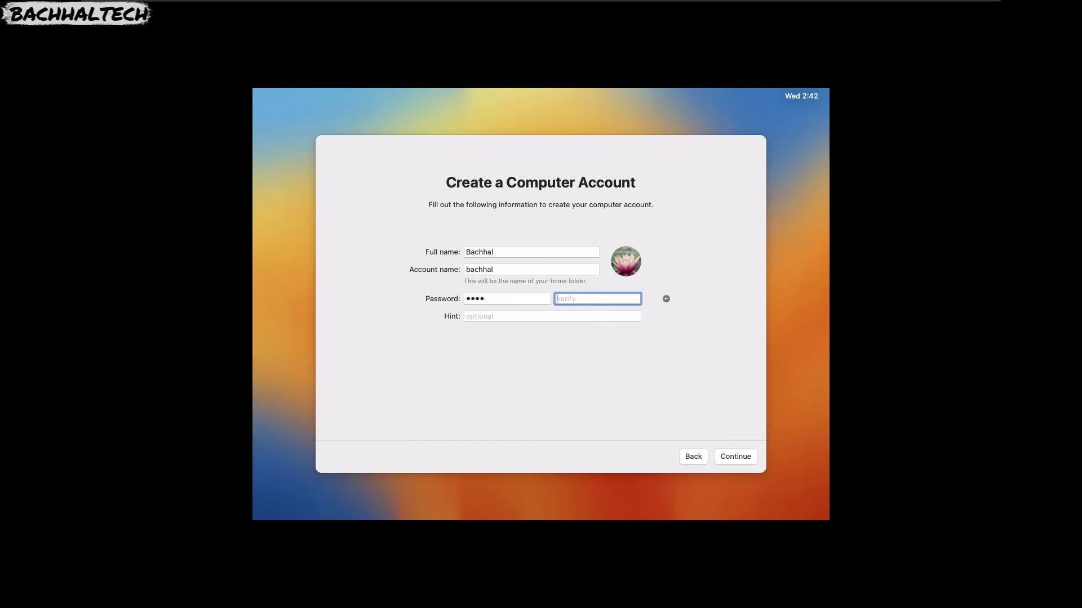
text(1234)
click(738, 455)
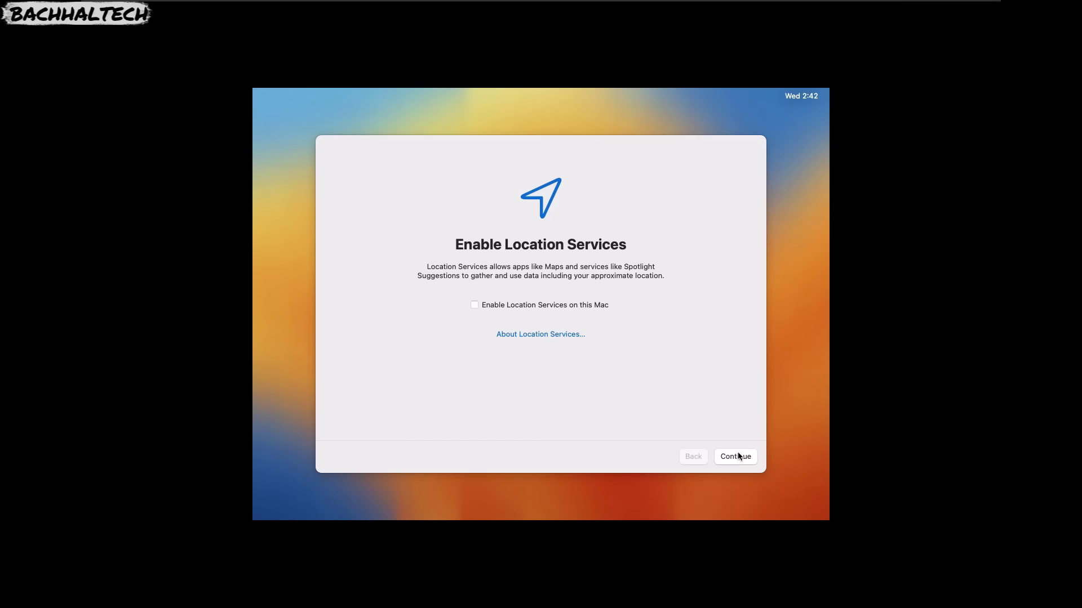
Decline Location Services and set the closest city to New York, NY (Eastern Daylight Time).
click(735, 456)
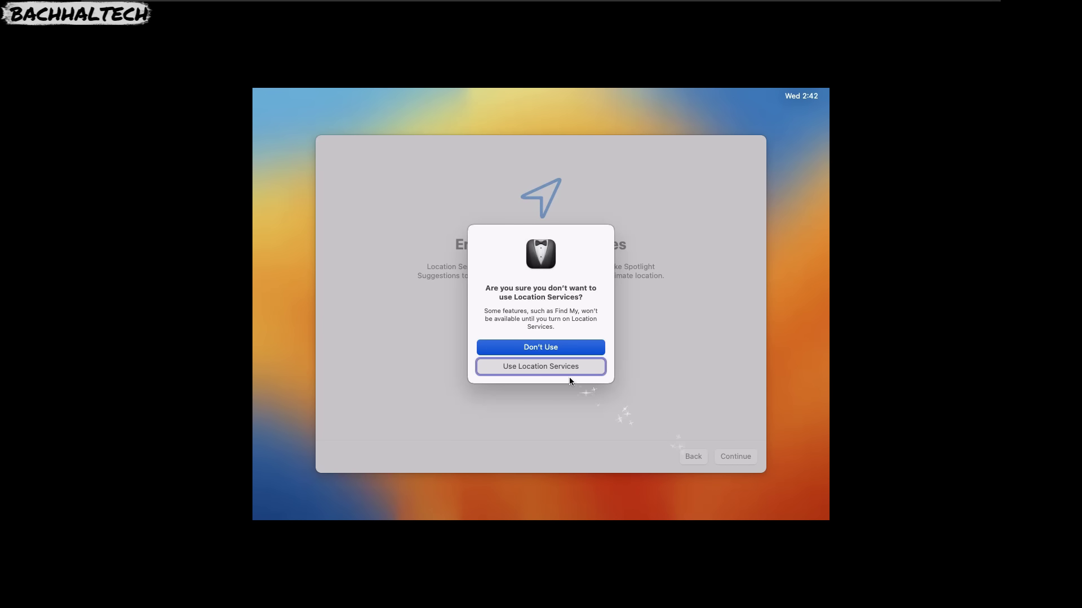
click(560, 348)
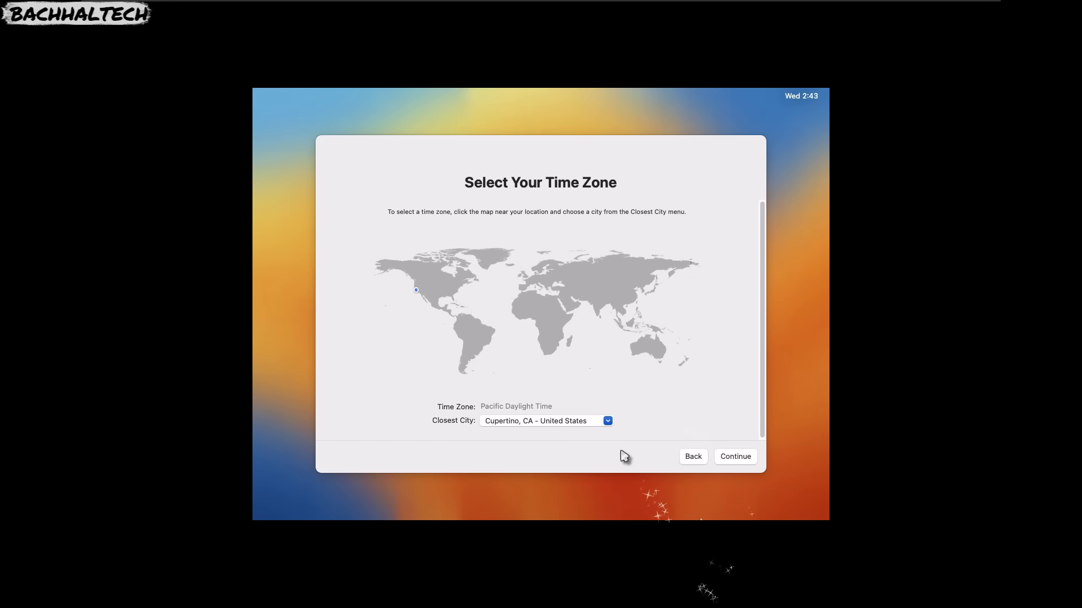
click(607, 422)
click(607, 422)
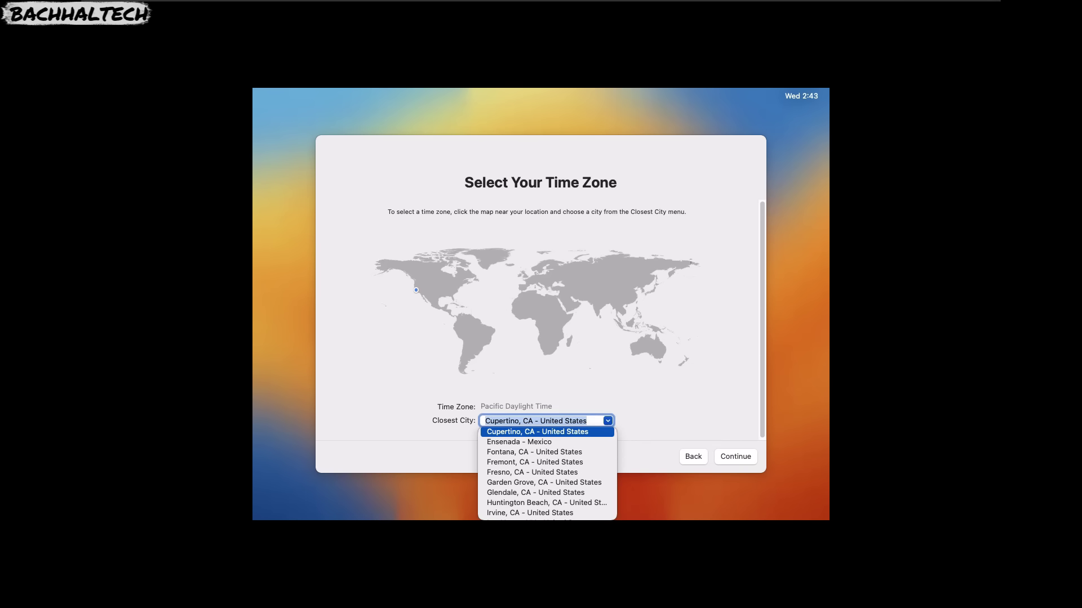
text(n)
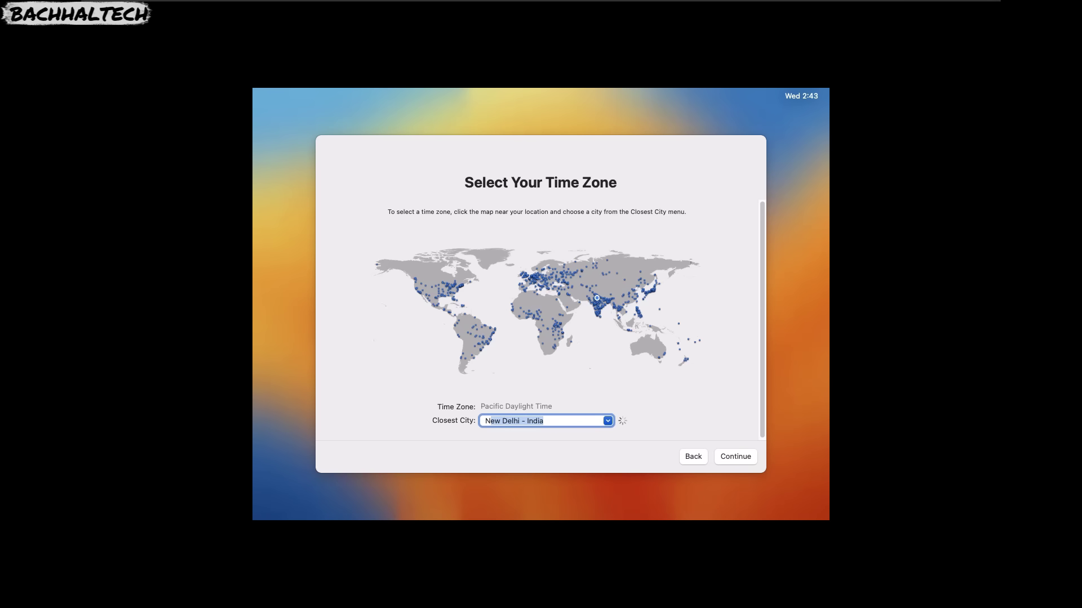
text(ew)
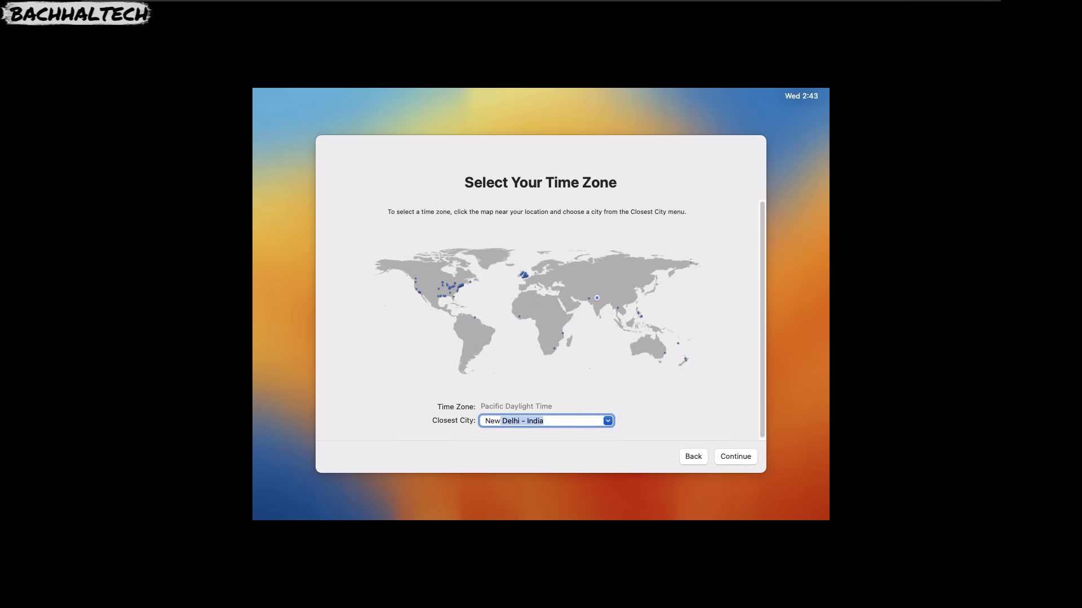
text(y)
key(BackSpace)
text(y)
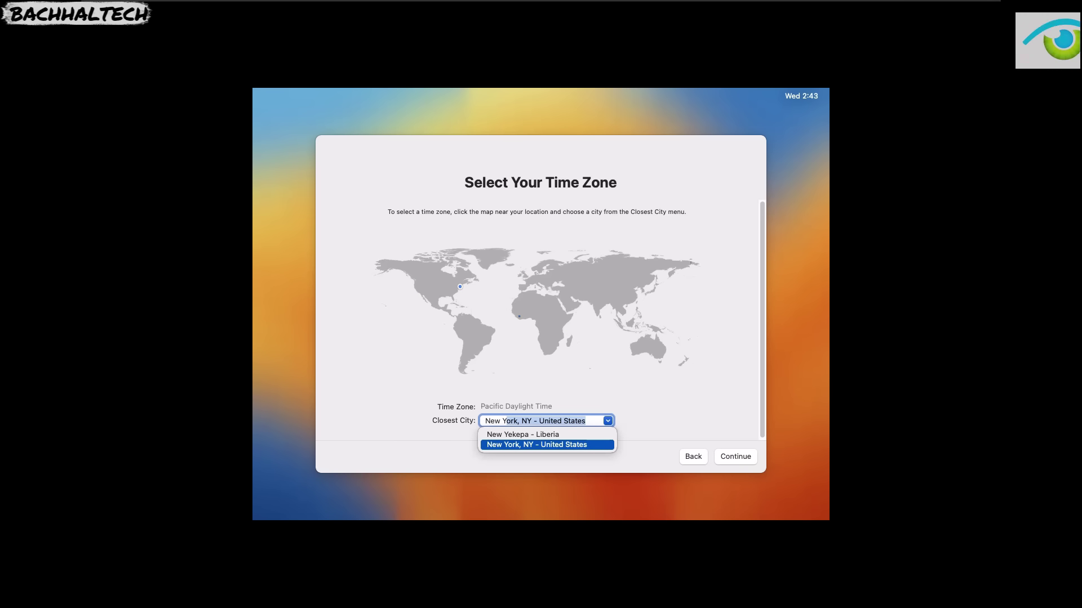
key(Return)
click(698, 536)
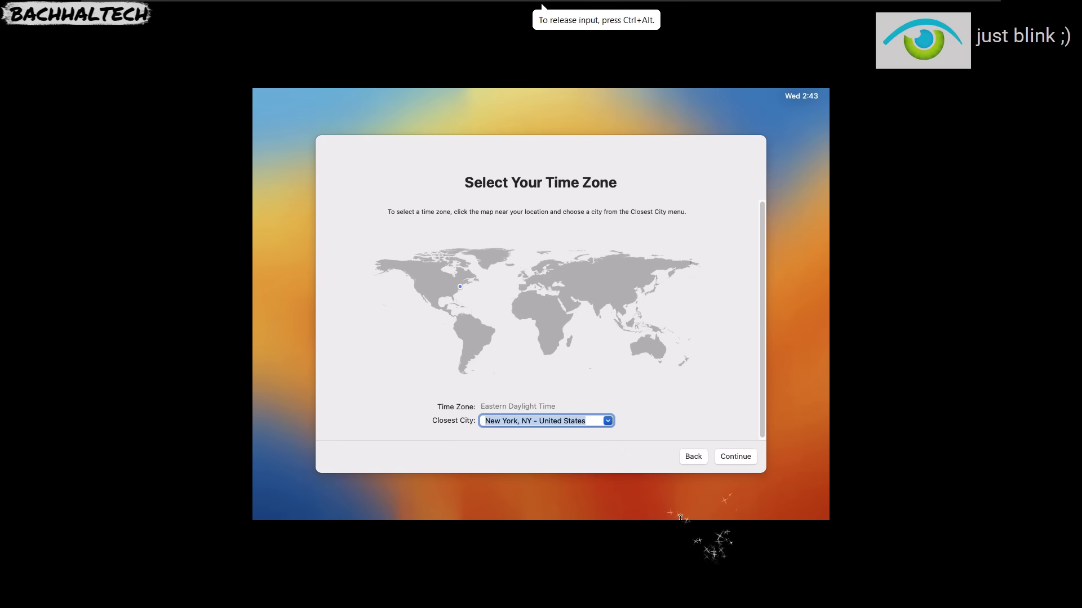
click(732, 458)
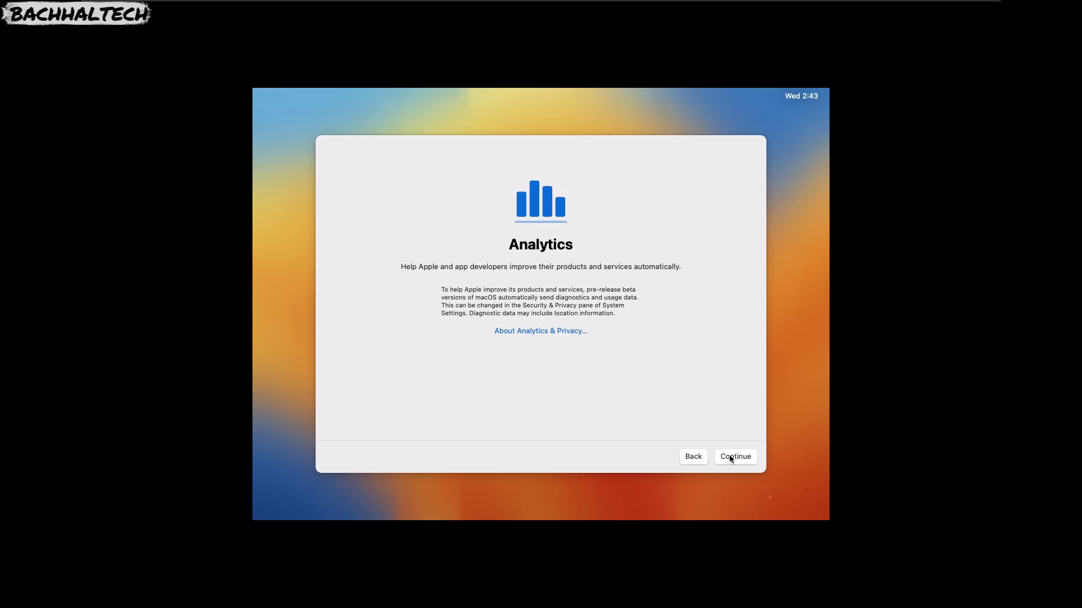
Continue past Analytics, defer Screen Time, and choose the Auto appearance to finish setup.
click(731, 459)
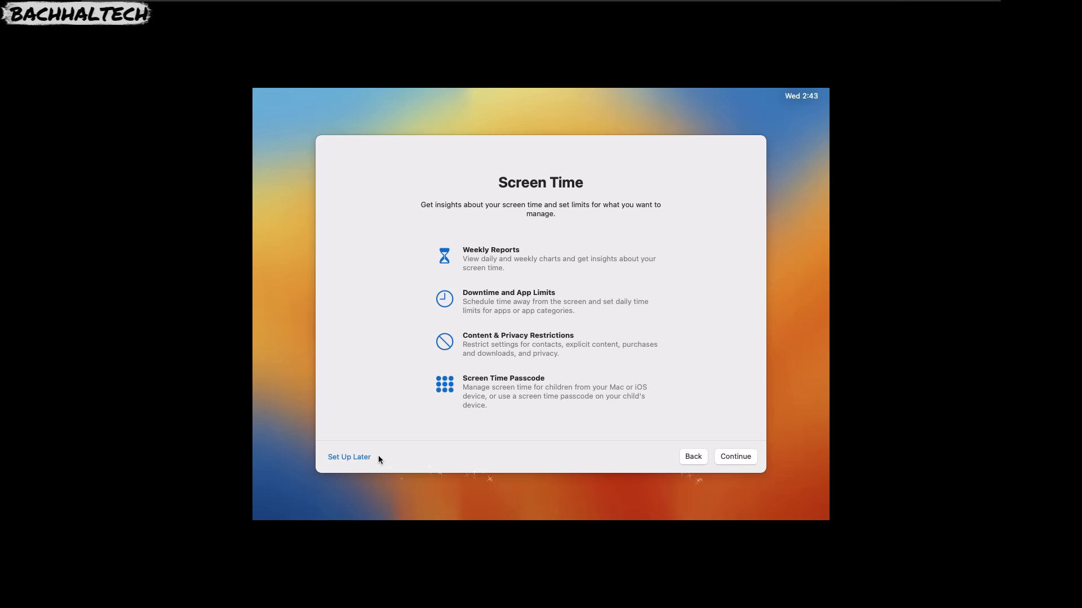
click(357, 460)
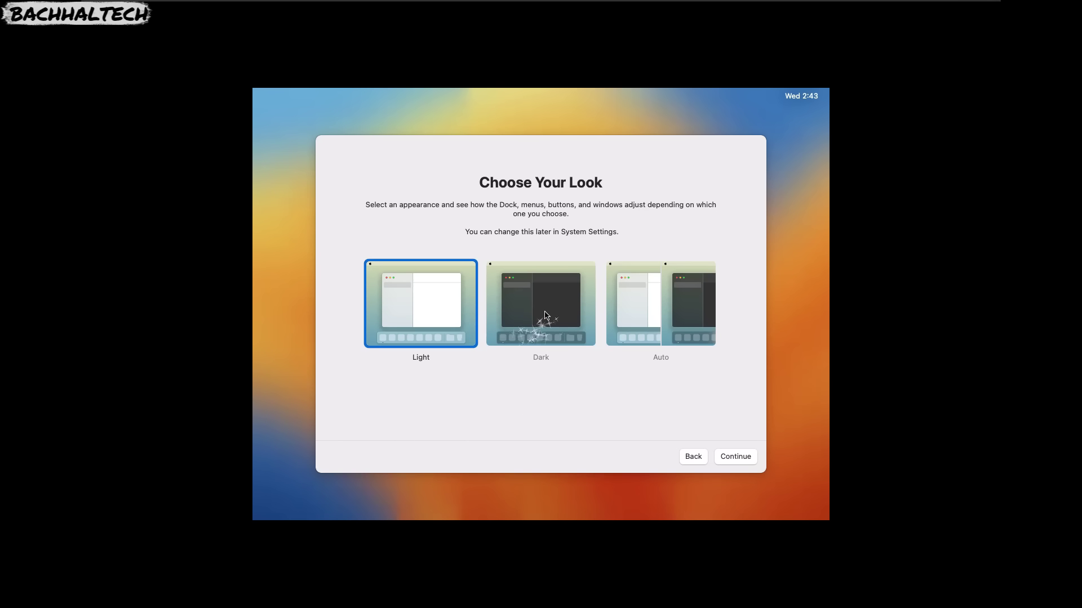
click(659, 314)
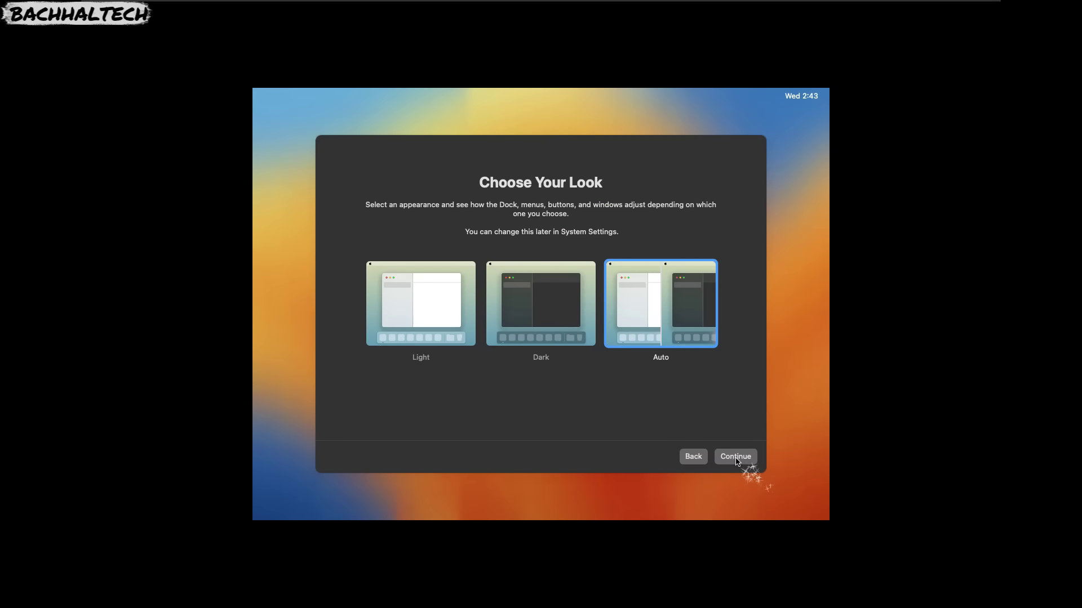
click(736, 457)
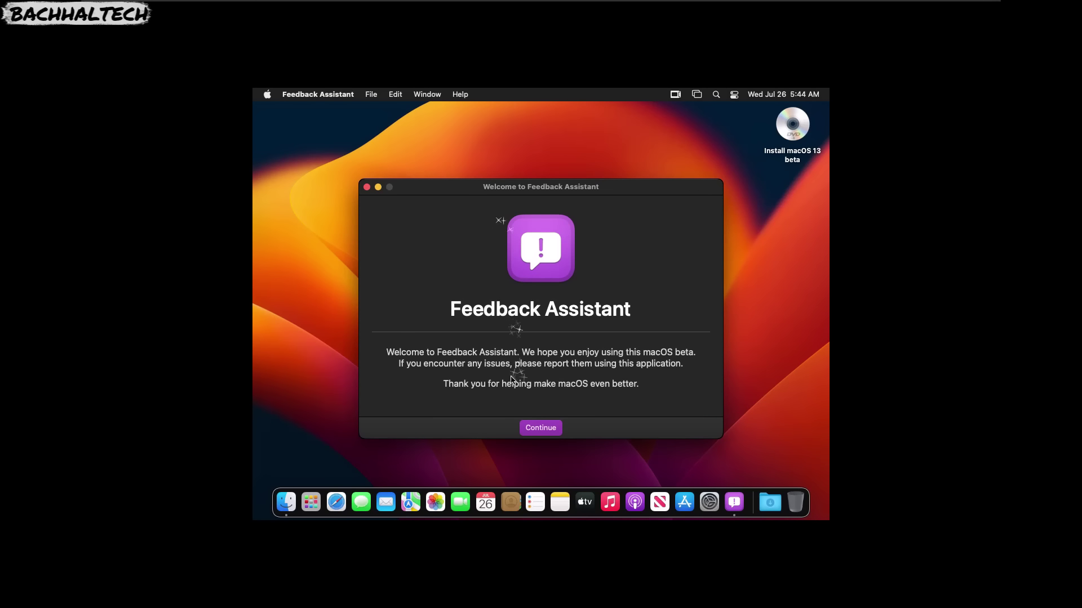
Accept the Feedback Assistant license and close its sign-in window to clear the desktop.
click(539, 429)
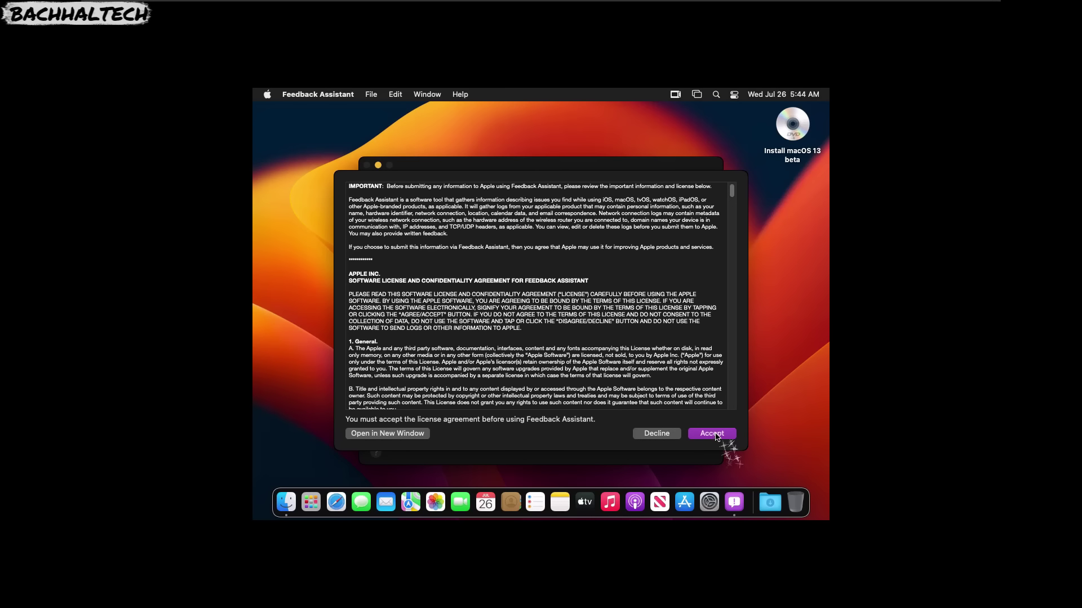
click(715, 437)
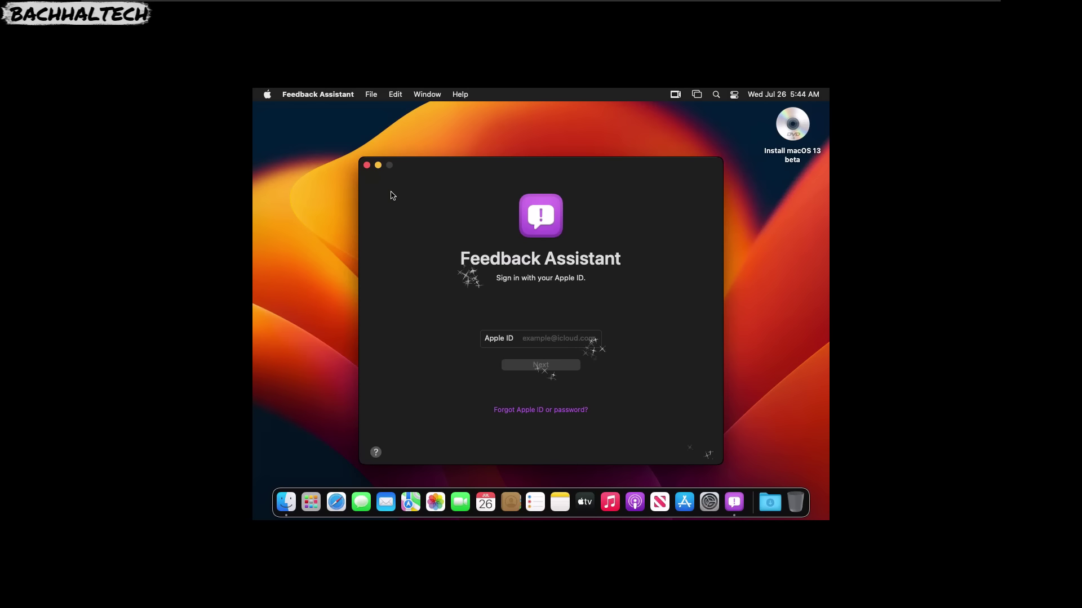
click(366, 164)
click(437, 149)
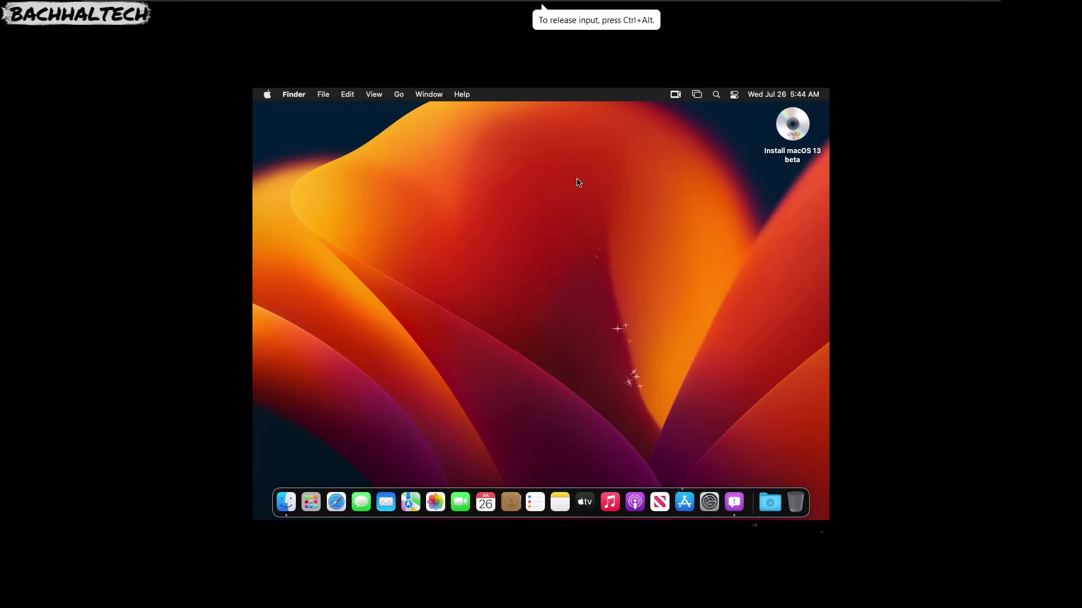
Exit full-screen mode and run VM > Install VMware Tools on the macOS 13 guest.
mouse_move(568, 3)
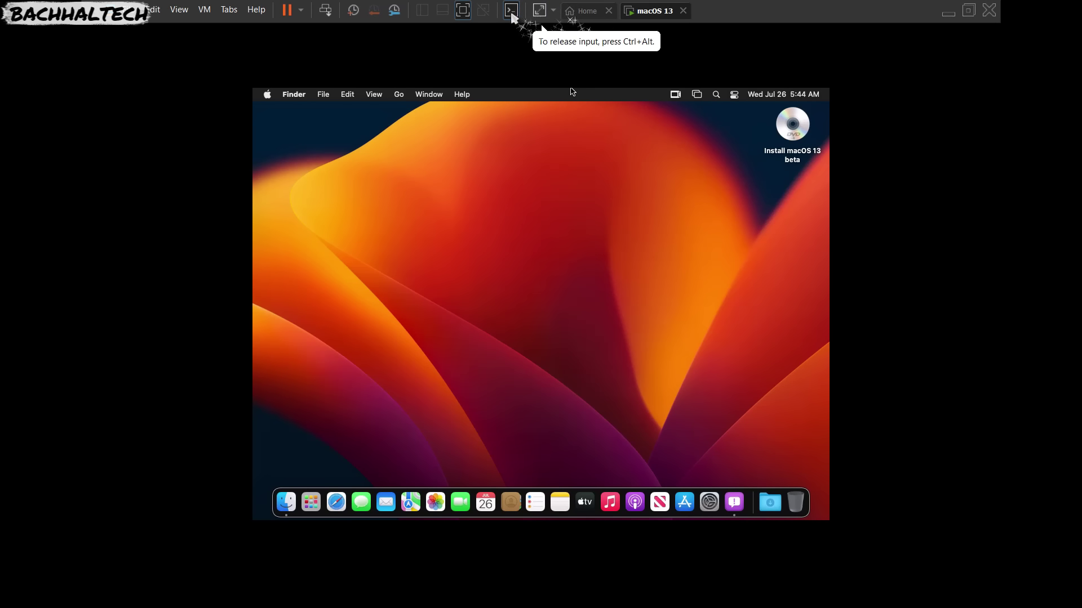
click(464, 11)
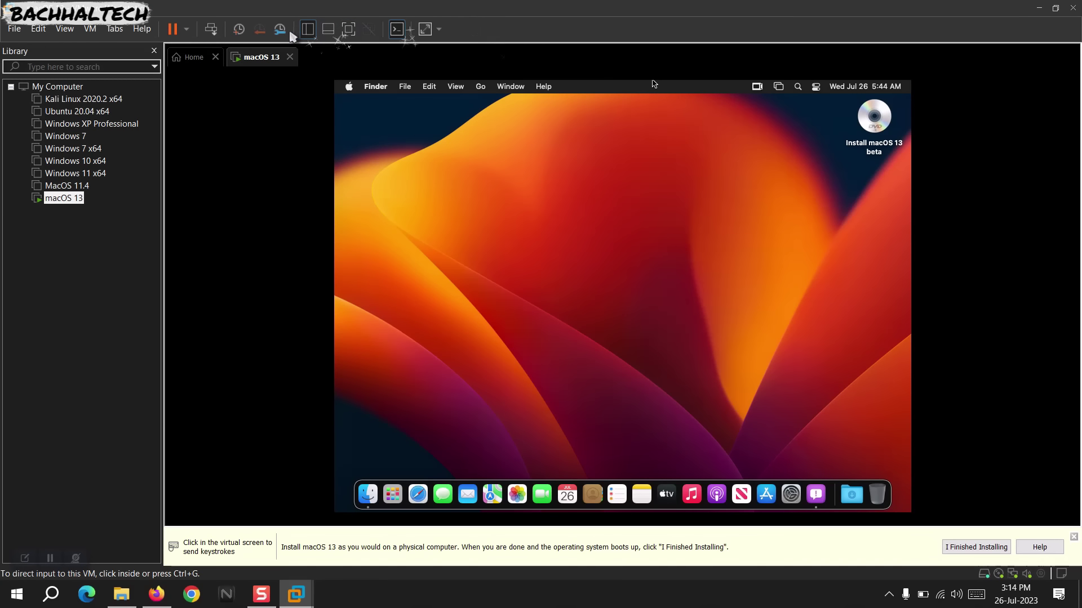
click(89, 32)
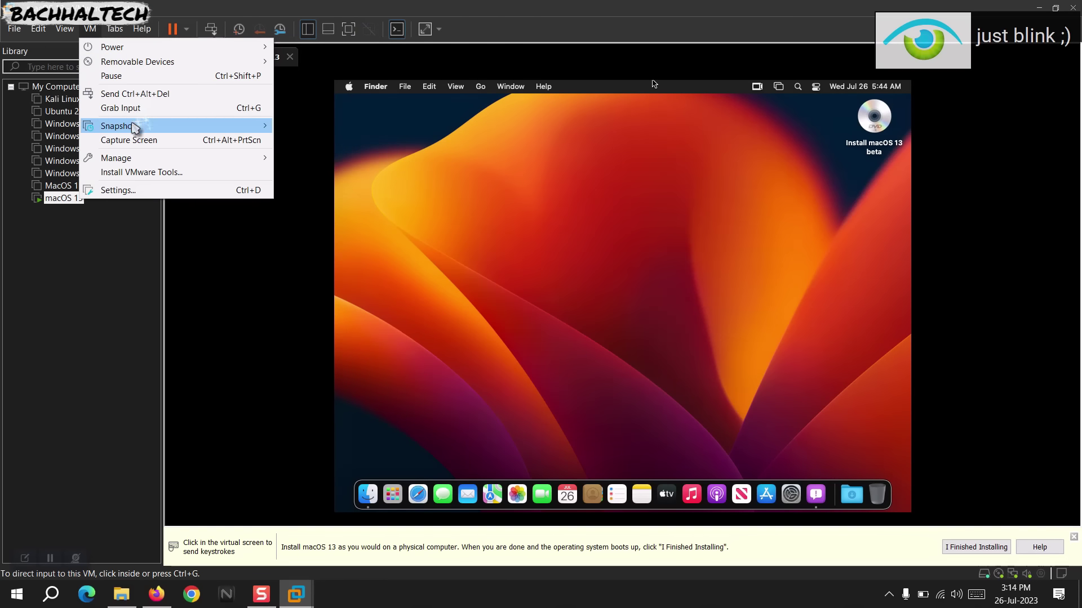
click(134, 172)
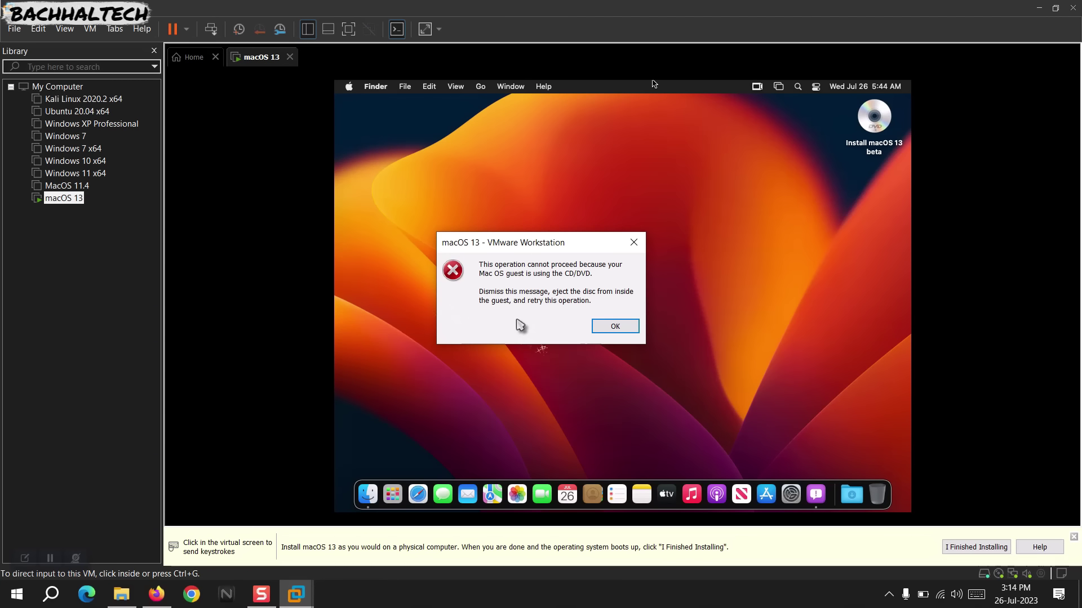
Dismiss the CD/DVD-in-use error and the VMware Tools installation-canceled notice.
click(609, 327)
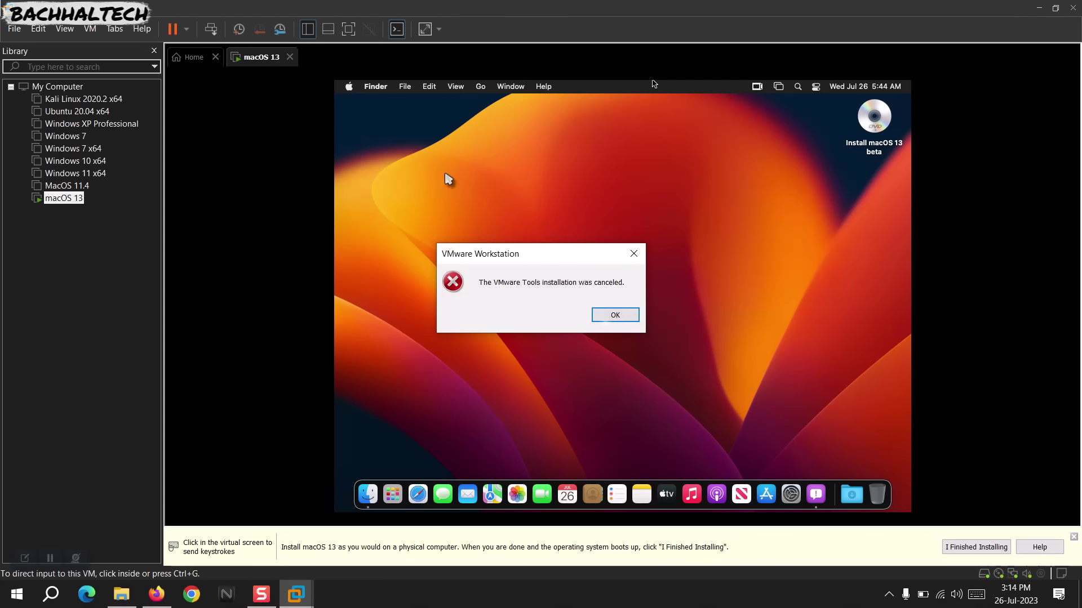
click(613, 316)
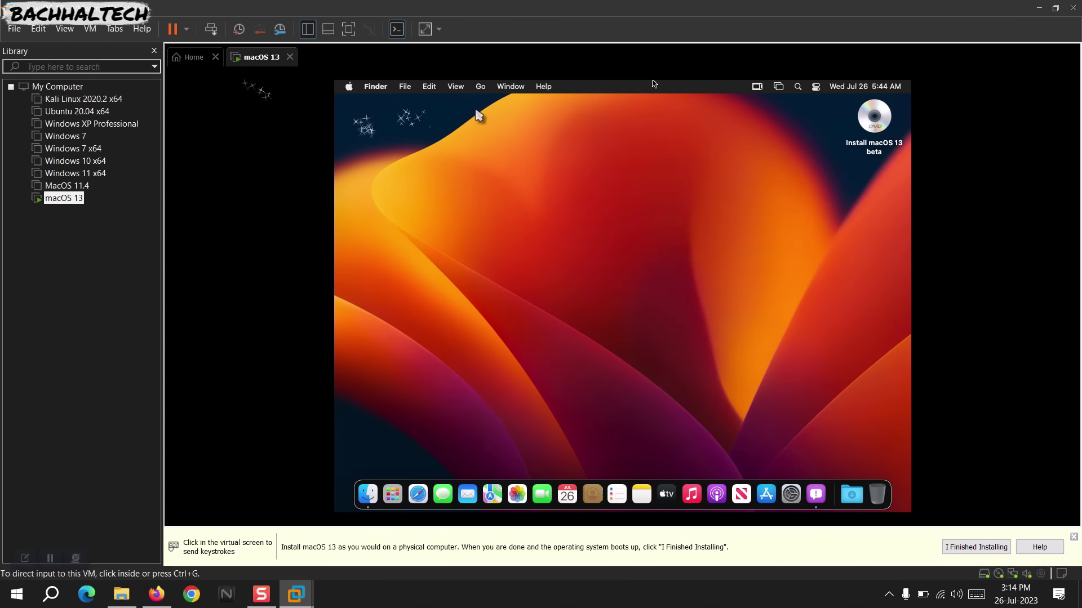
Eject the Install macOS 13 beta disc from the desktop using its right-click Eject option.
right_click(863, 128)
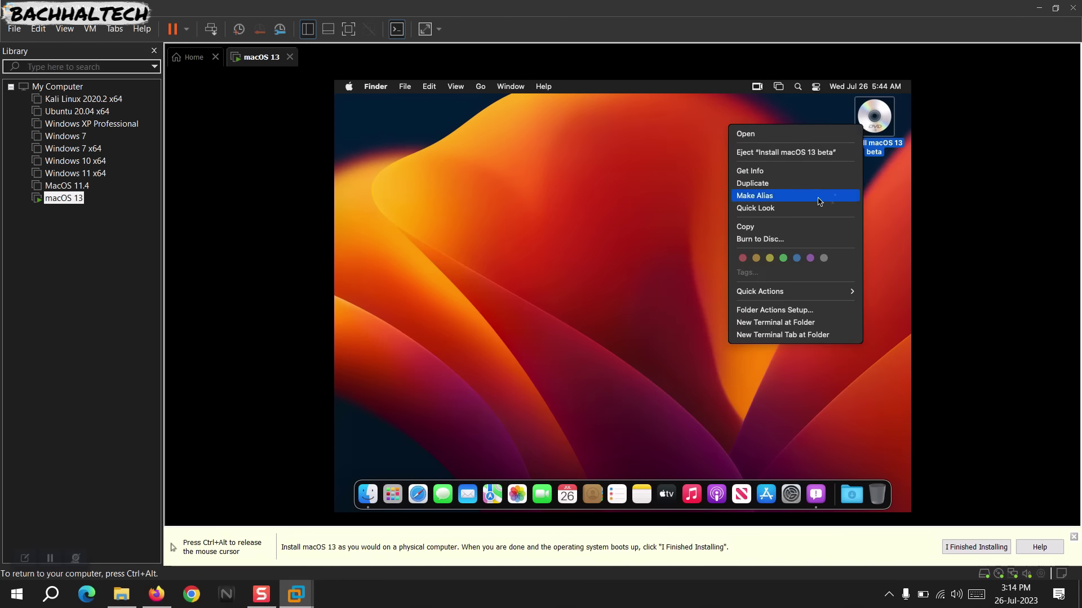
mouse_move(759, 294)
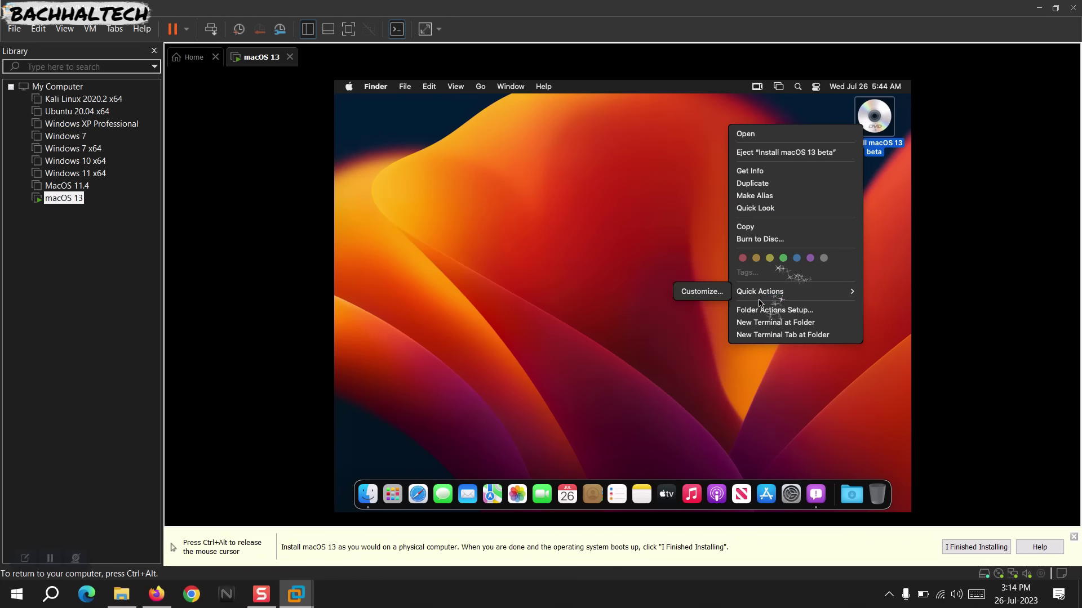
click(784, 154)
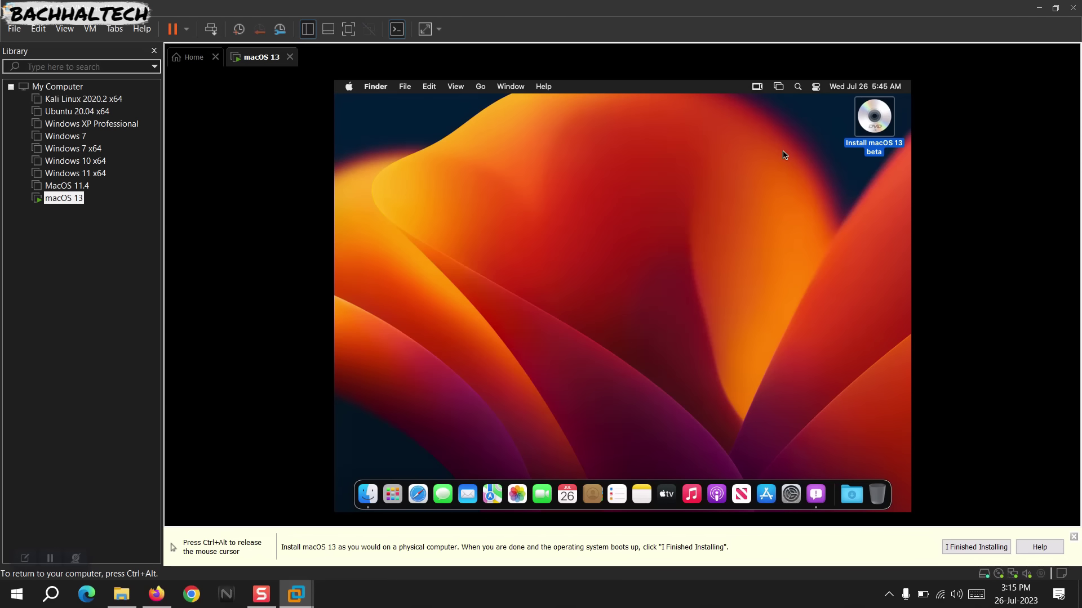
click(795, 146)
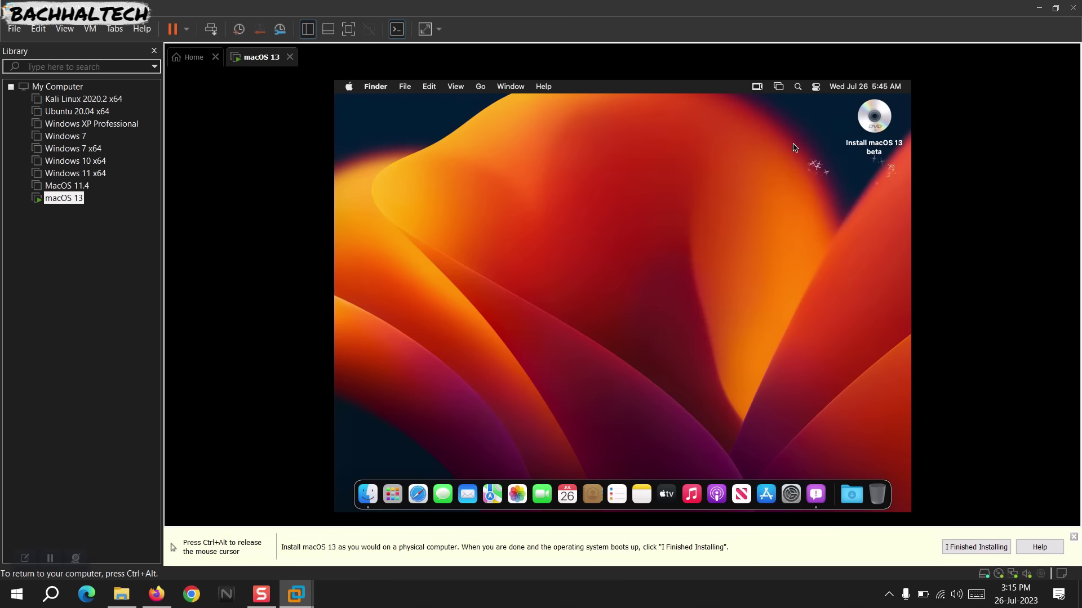
right_click(796, 146)
click(859, 129)
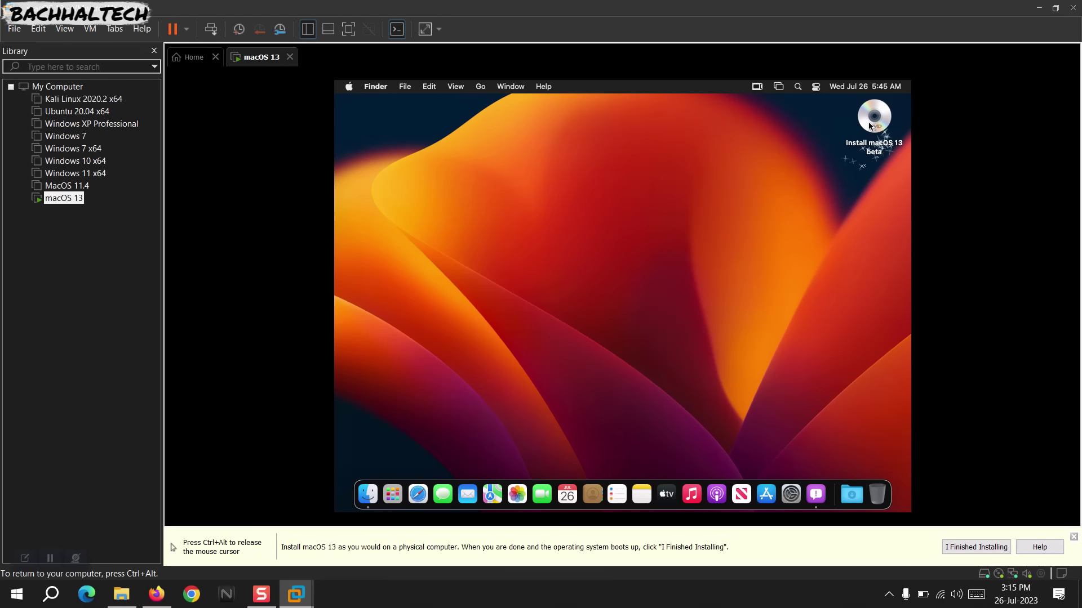
click(869, 125)
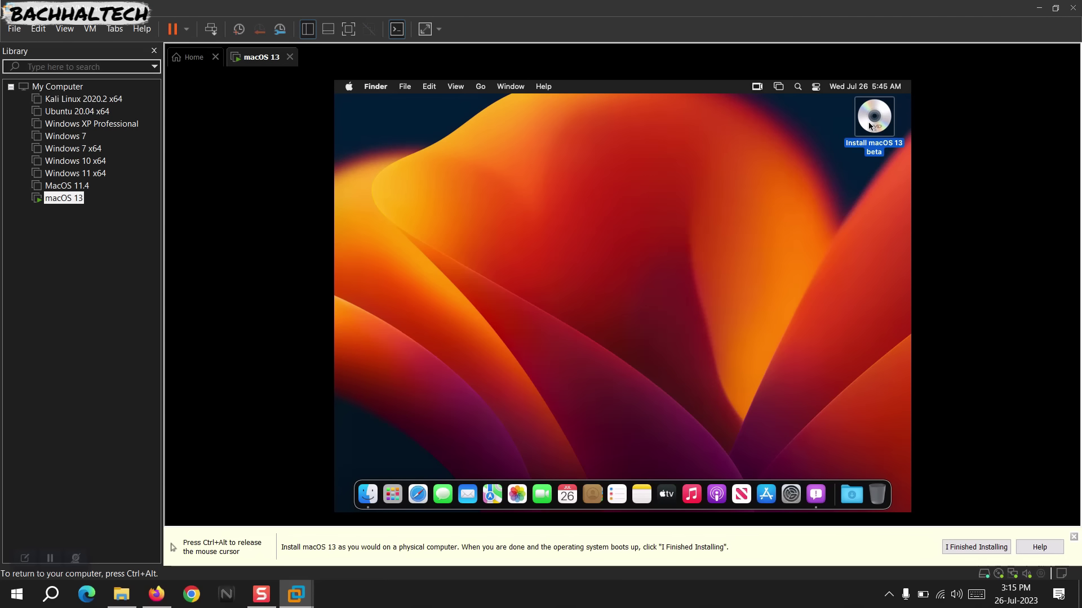
right_click(869, 125)
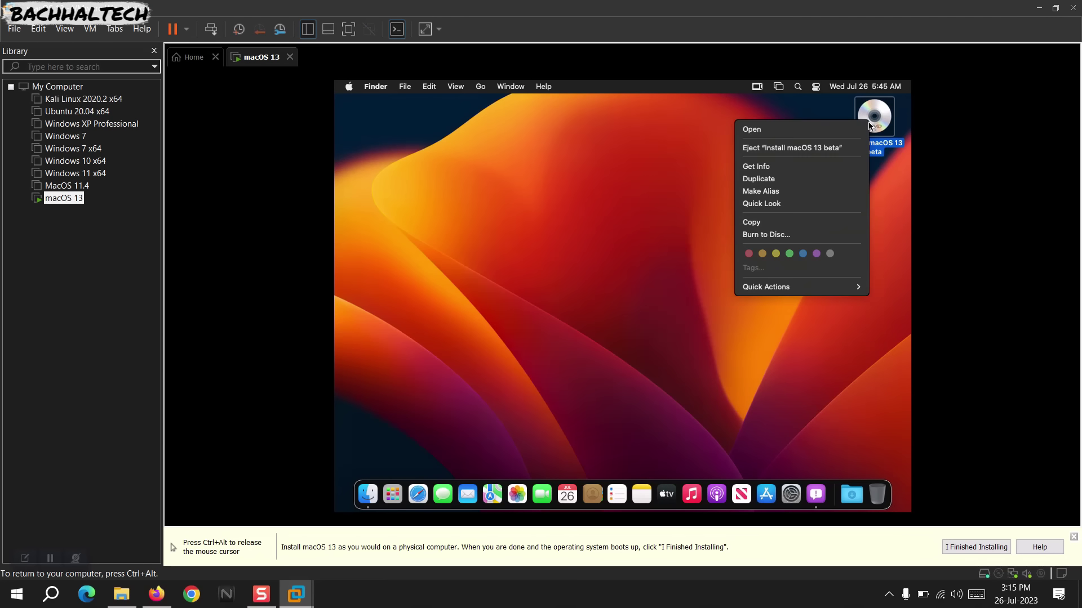
click(798, 150)
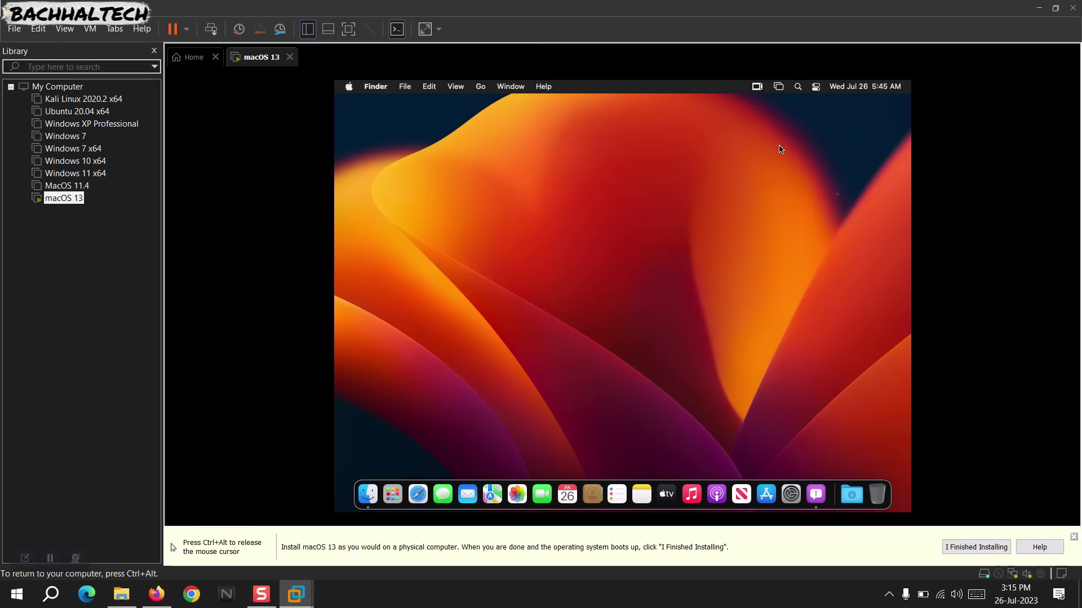
Mount VMware Tools via VM > Install VMware Tools and launch the Install VMware Tools package.
click(92, 29)
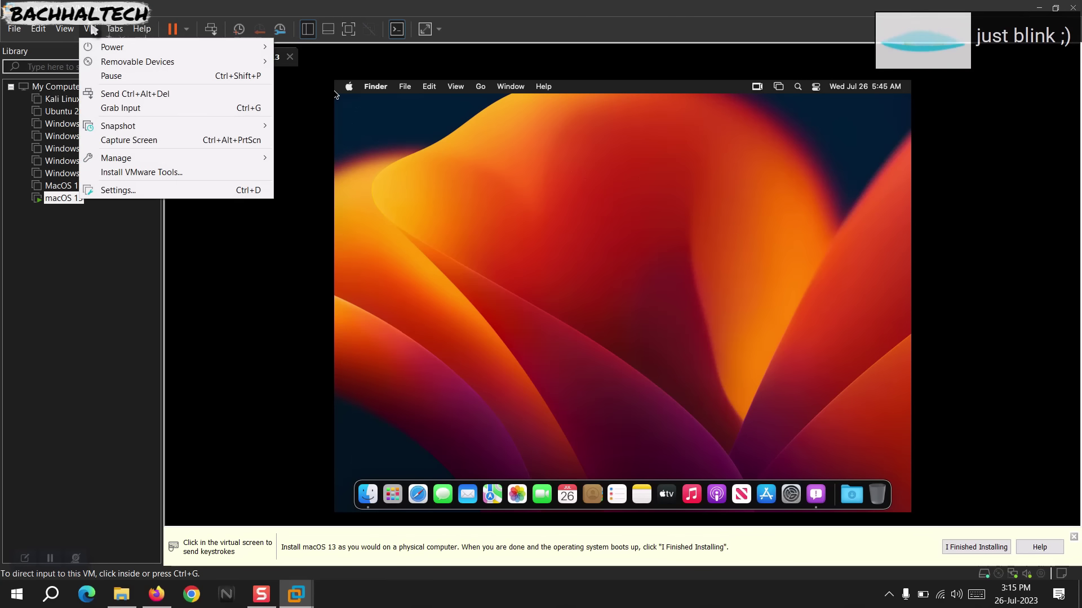
click(133, 173)
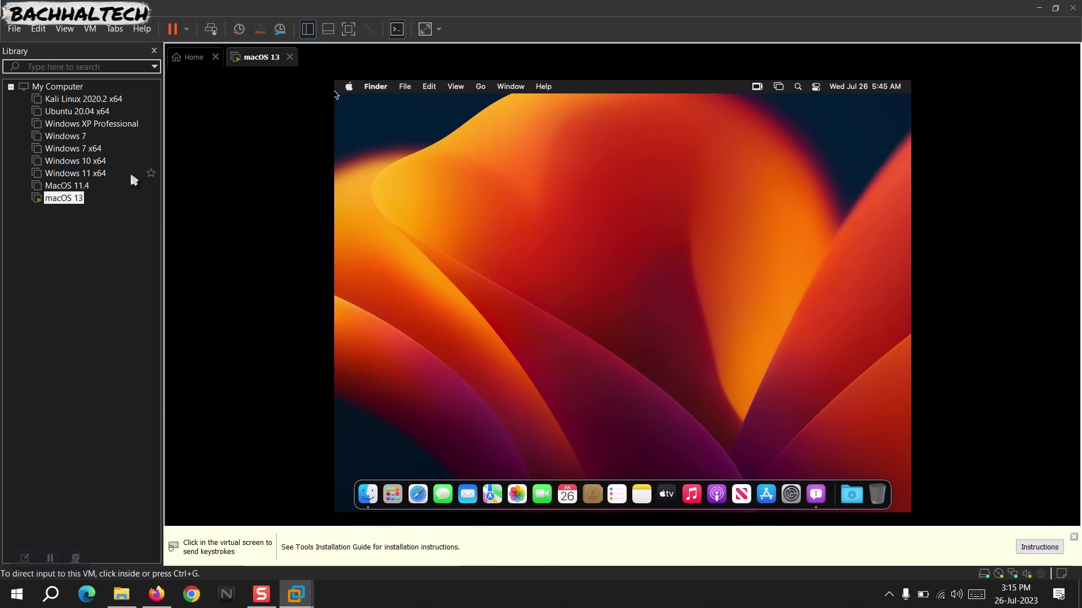
click(447, 231)
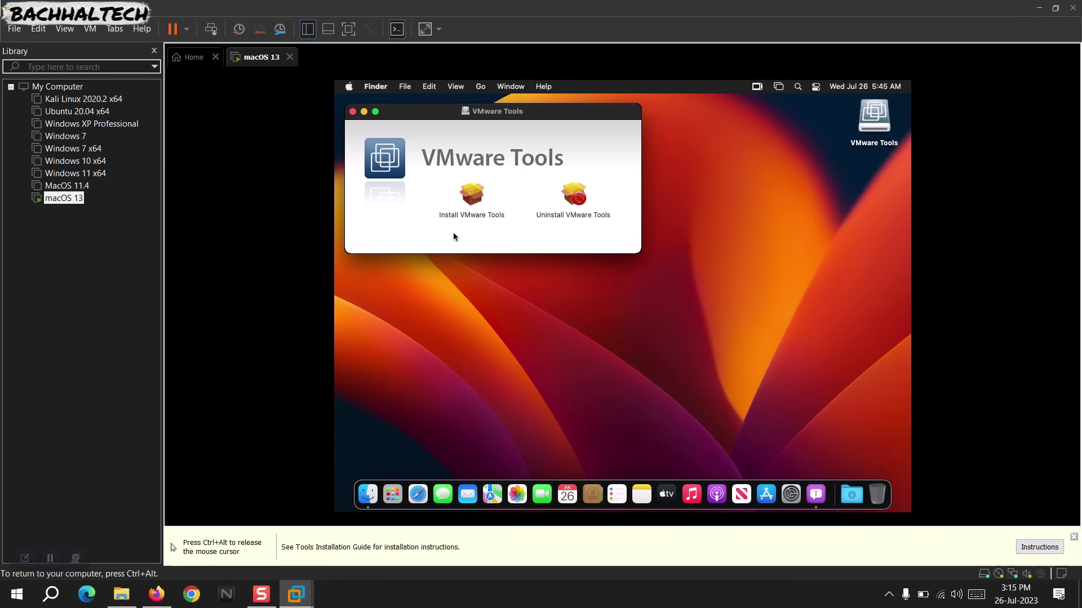
click(468, 194)
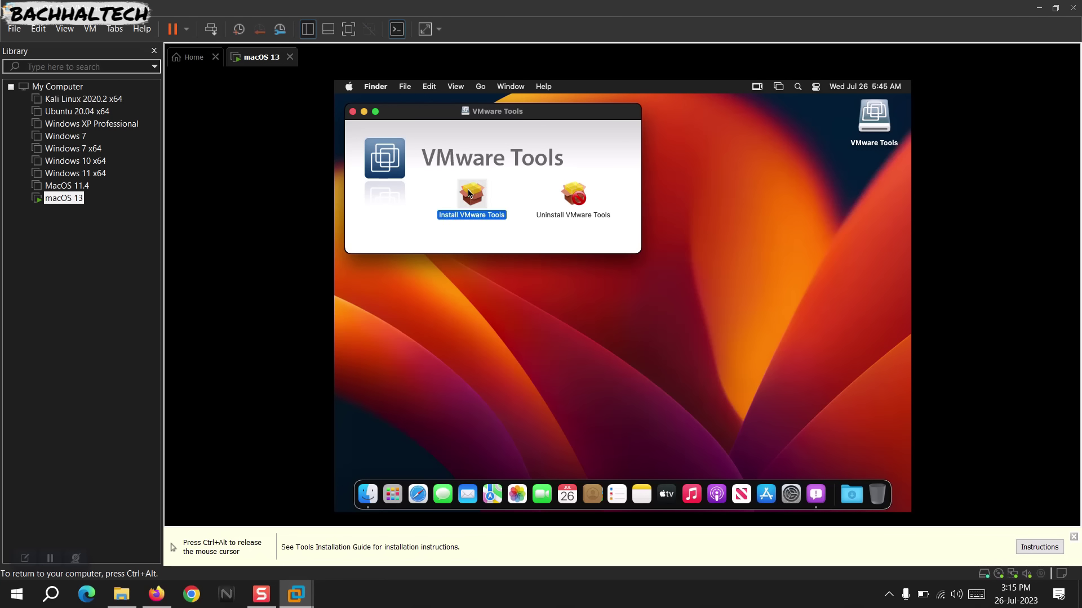
double_click(469, 194)
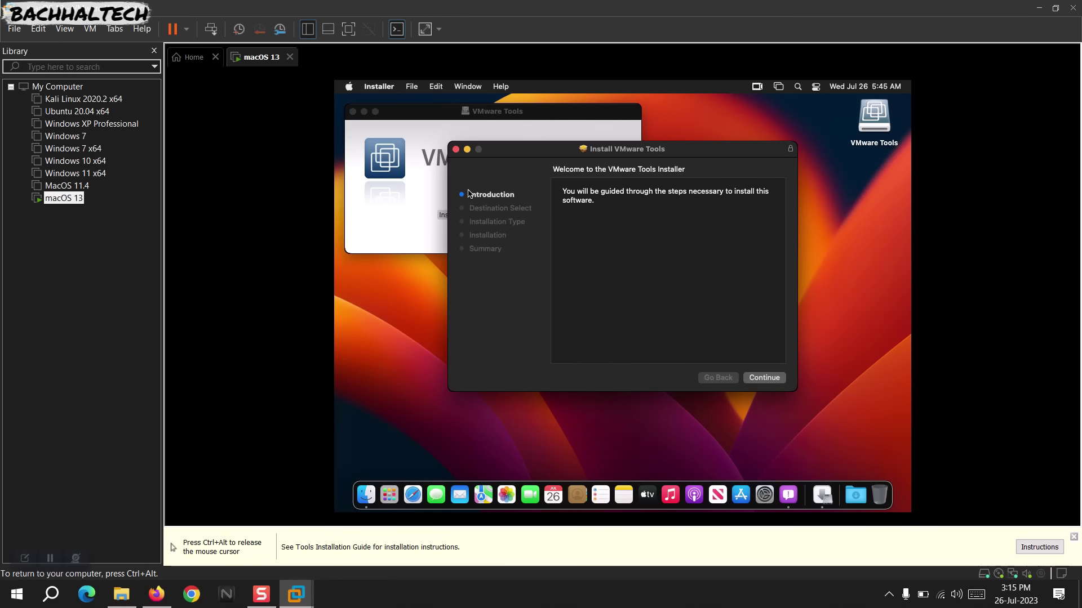
Continue the VMware Tools install, authorize it with the admin password, and dismiss the System Extension Blocked alert.
click(760, 379)
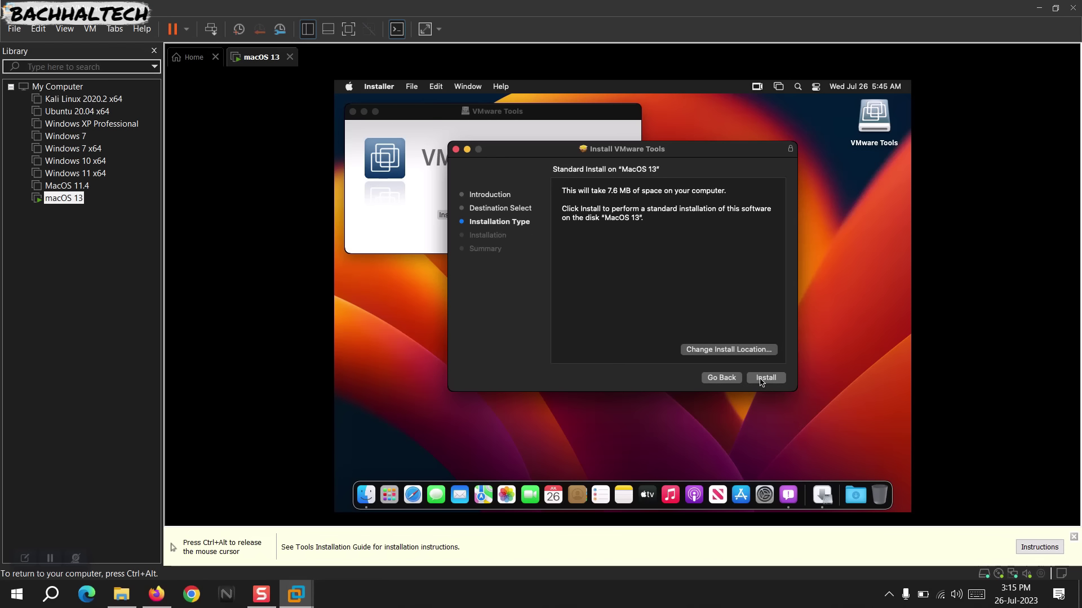
click(765, 377)
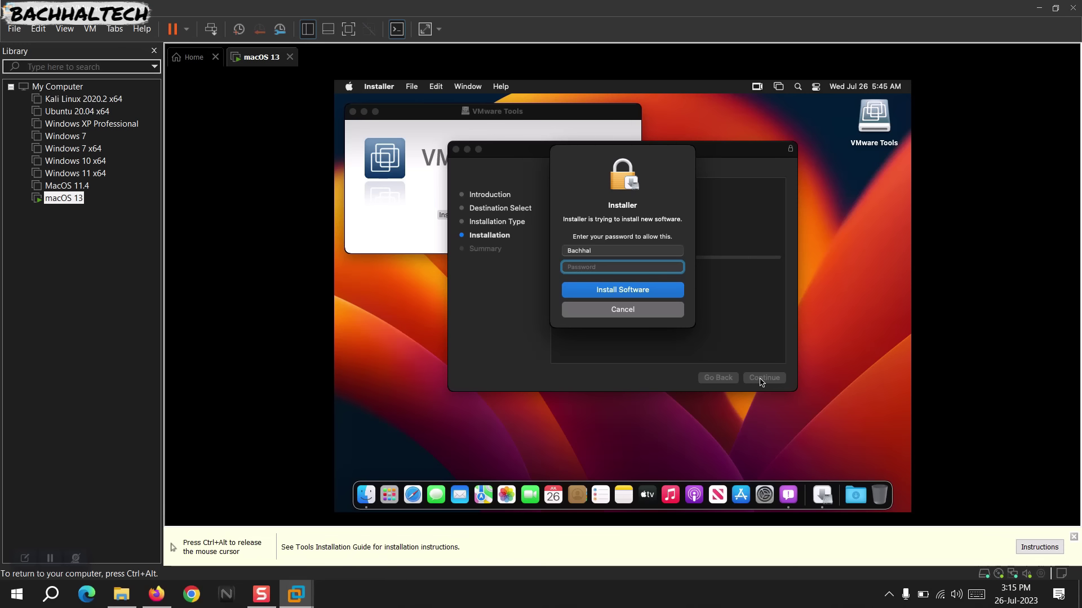
text(****)
key(Return)
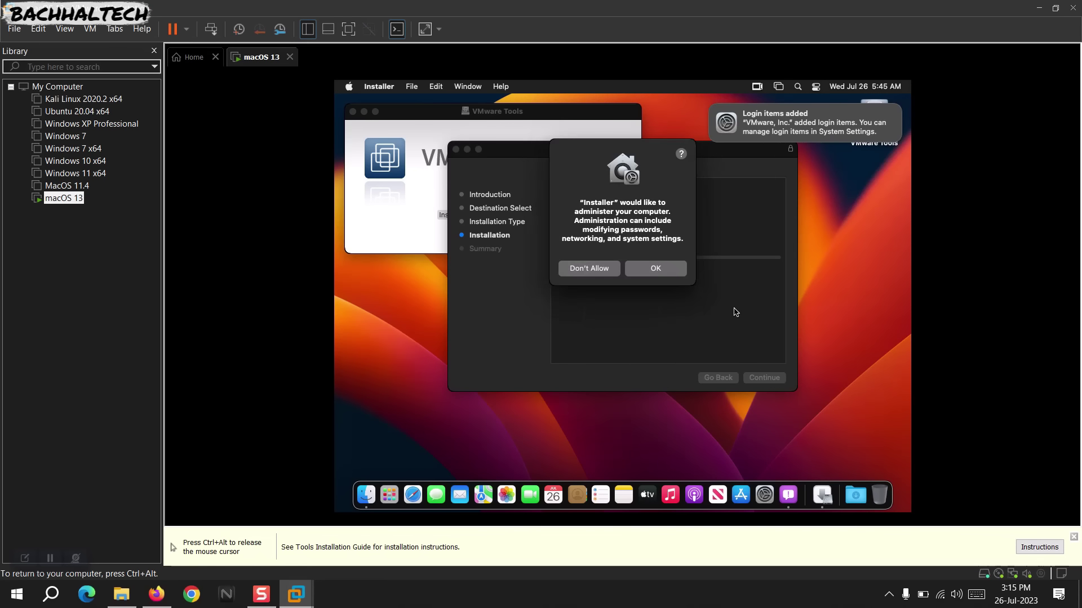
click(654, 268)
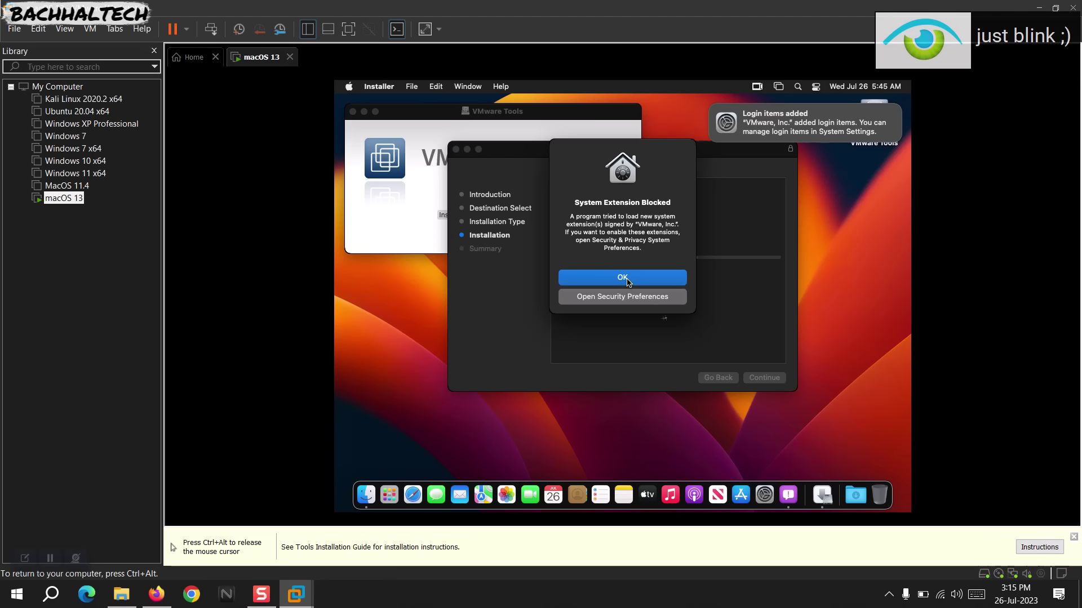
click(623, 296)
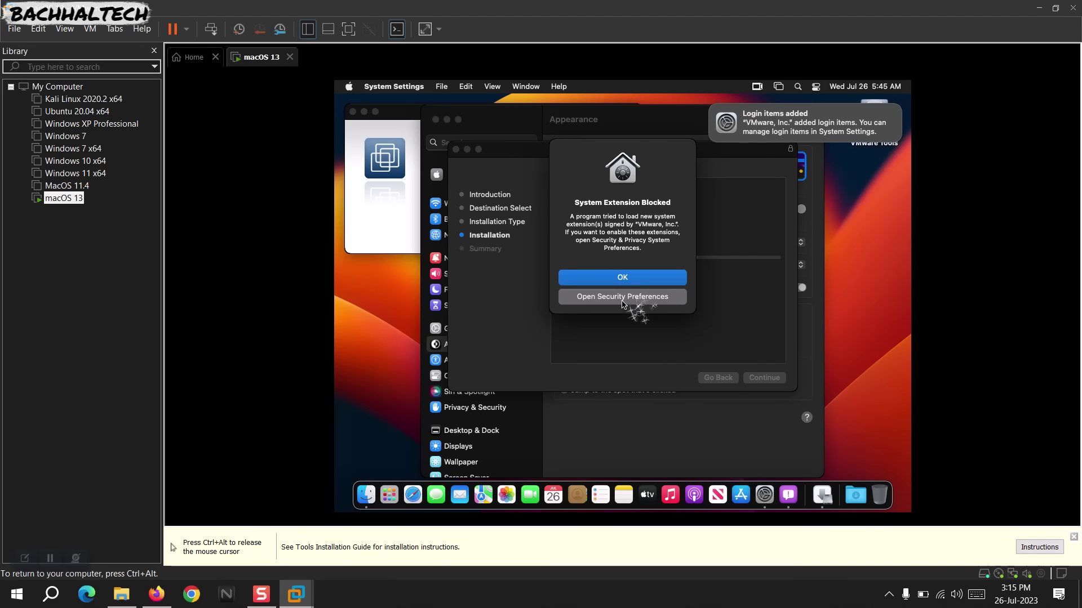
Allow VMware's blocked system software in Privacy & Security with the password, postponing the restart with Not Now.
click(624, 276)
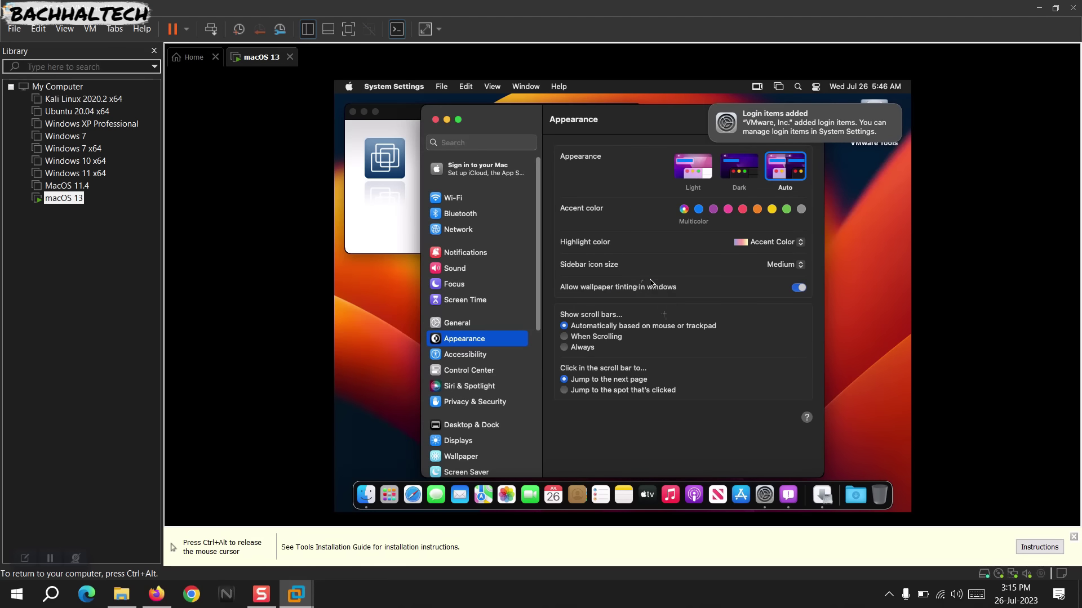
click(476, 402)
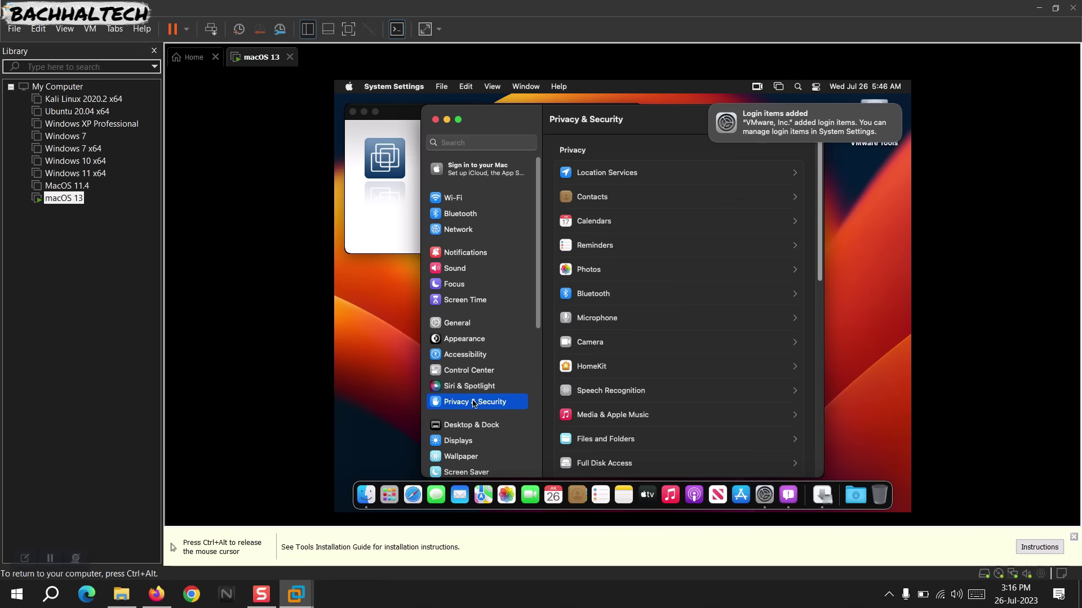
scroll(656, 386, down, 10)
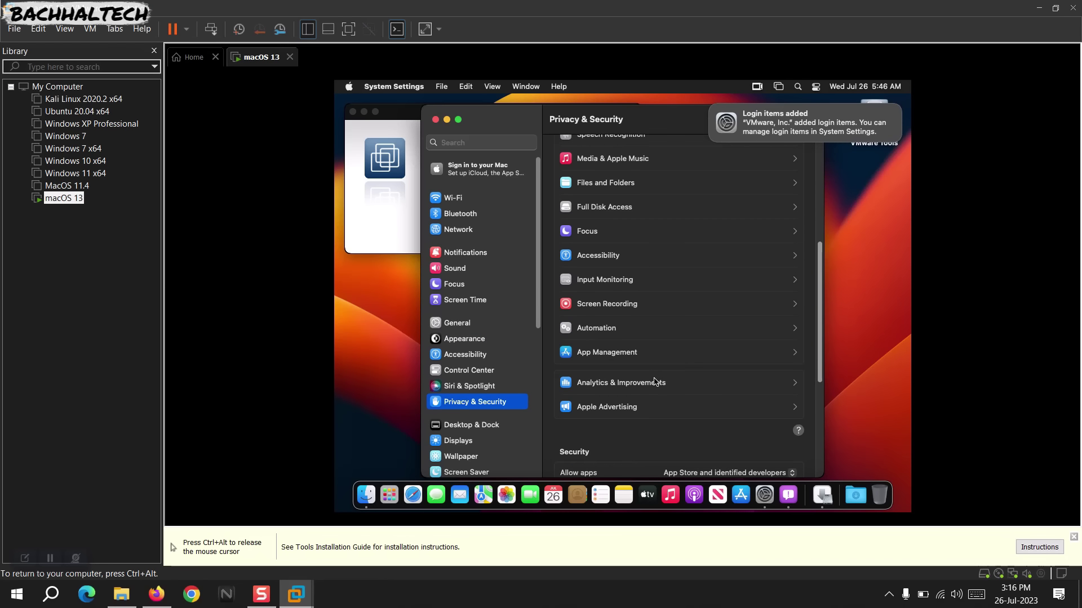
scroll(656, 382, down, 2)
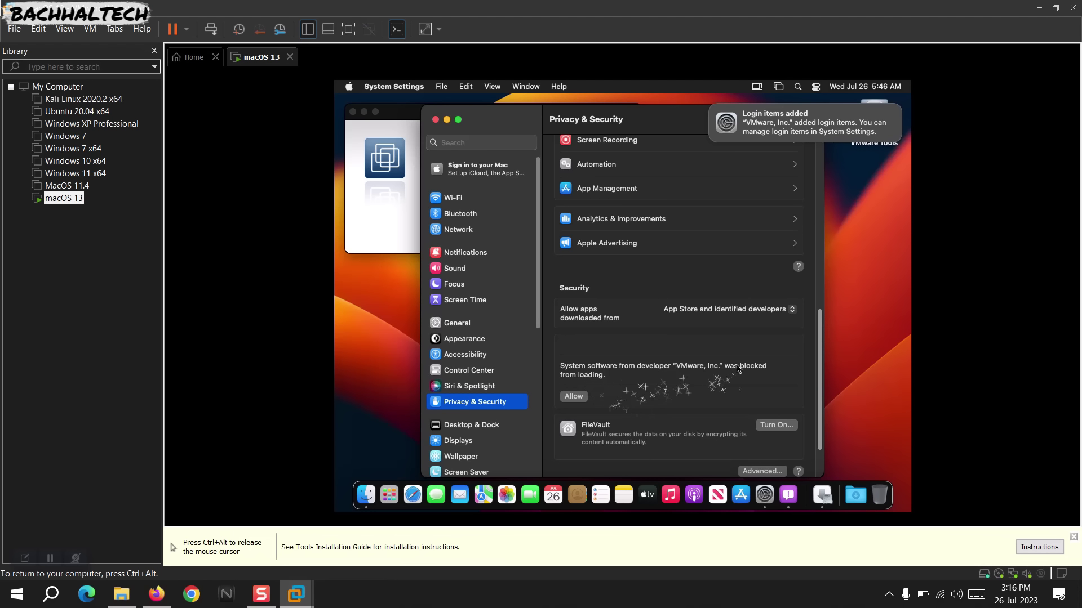
click(575, 399)
text(••)
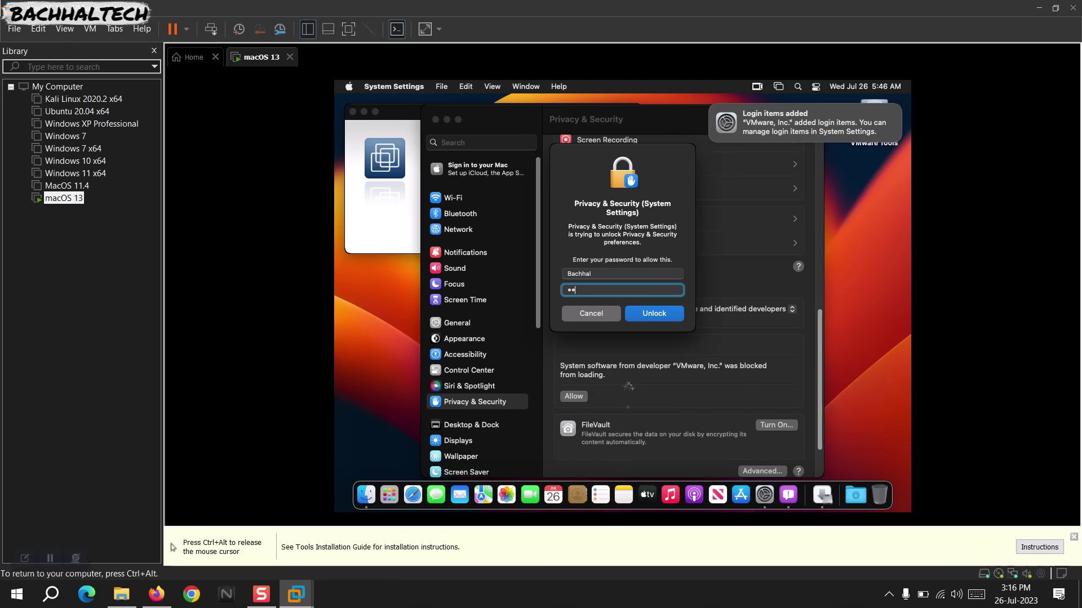
text(••)
click(656, 314)
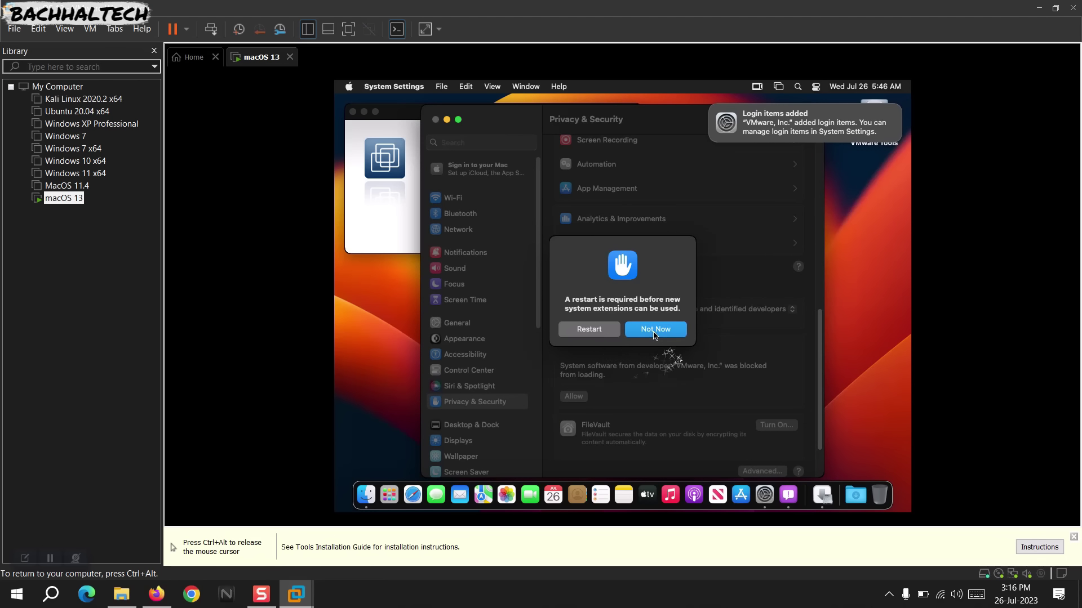
click(653, 333)
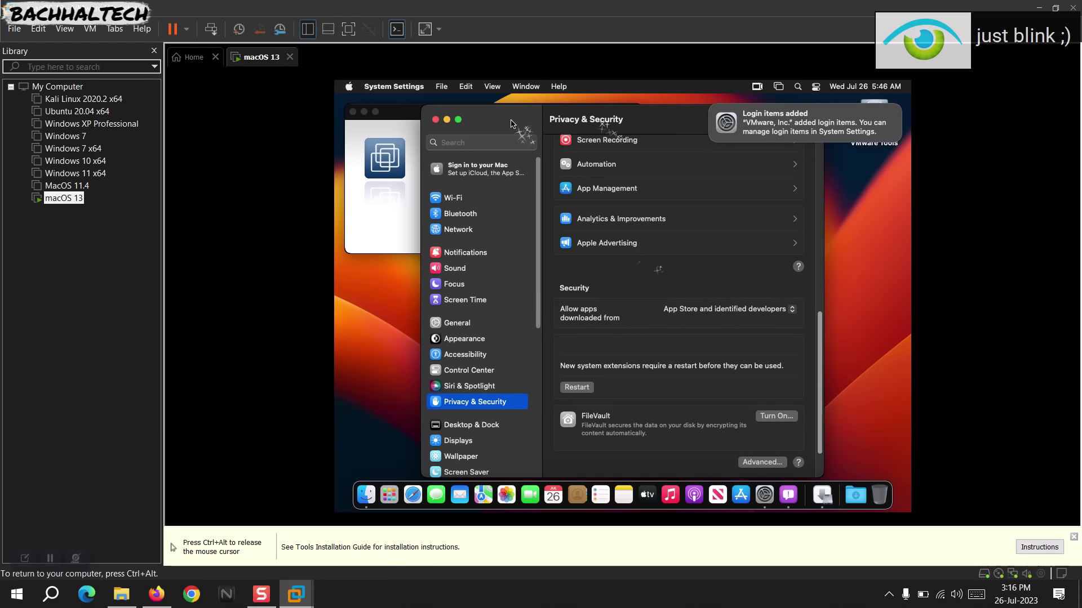
Close System Settings and the failed installer, then reinstall VMware Tools, authorizing with the admin password.
click(436, 119)
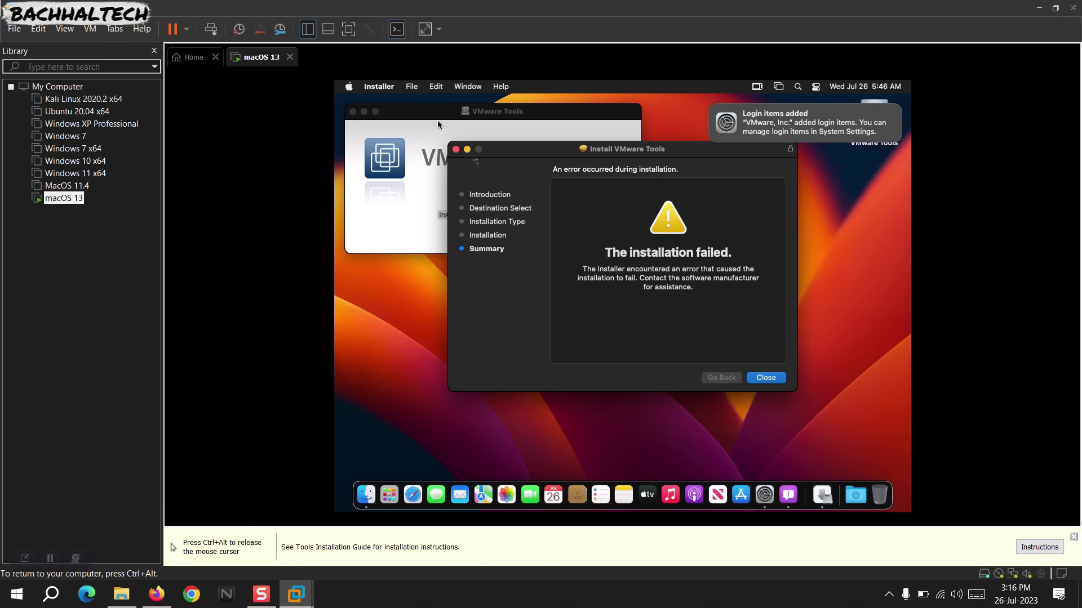
click(766, 378)
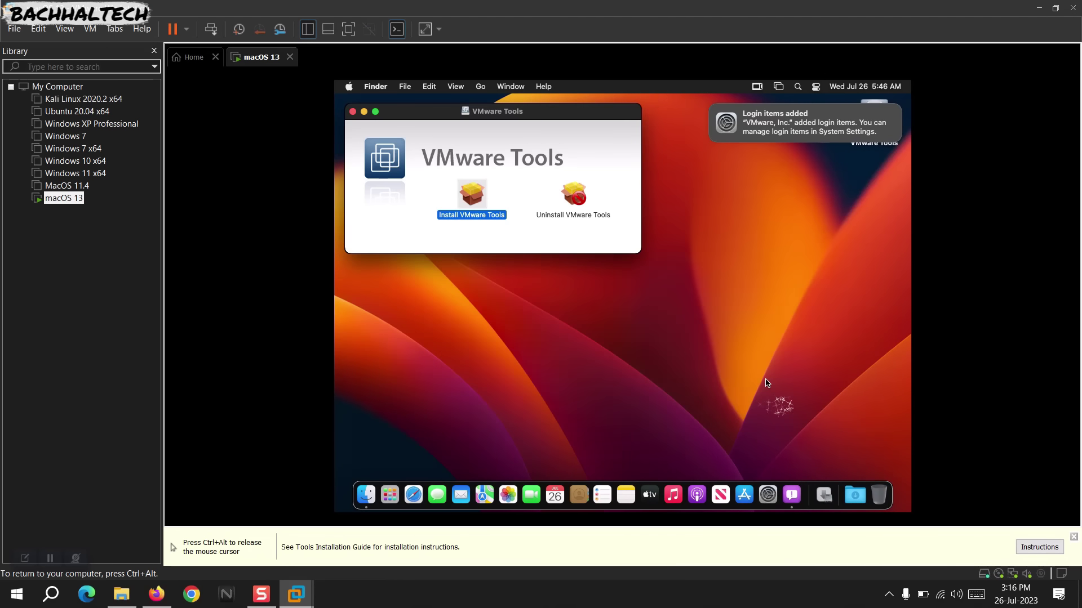
double_click(469, 199)
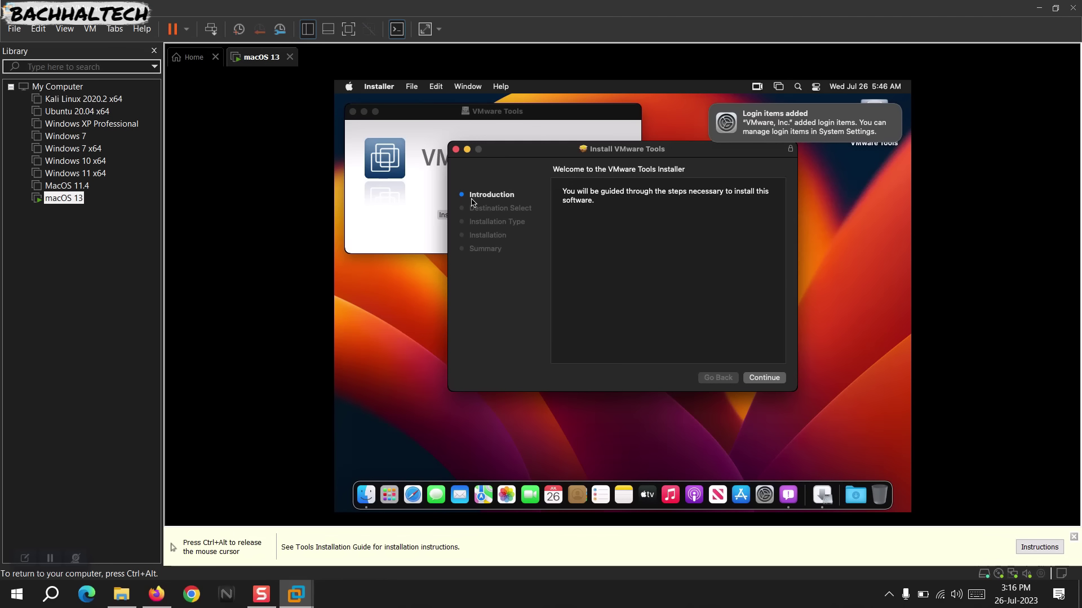
click(761, 379)
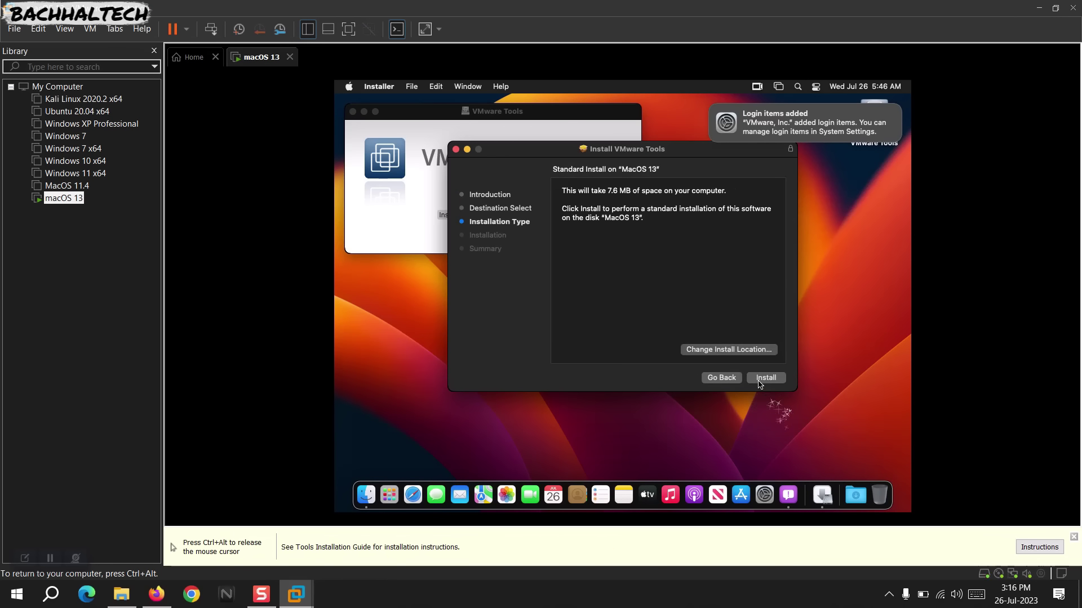
click(759, 381)
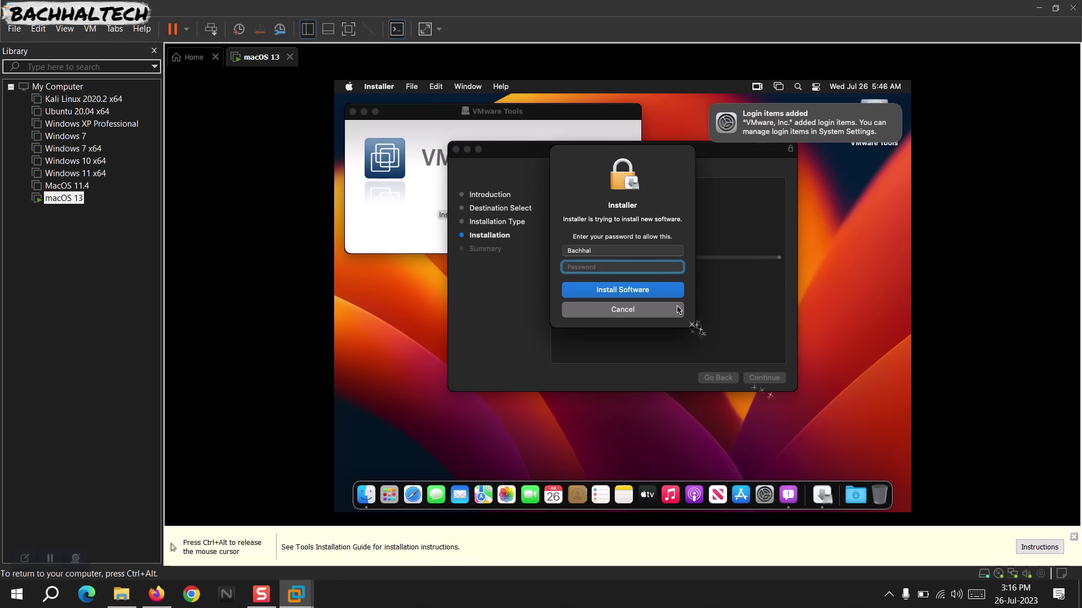
text(****)
key(Return)
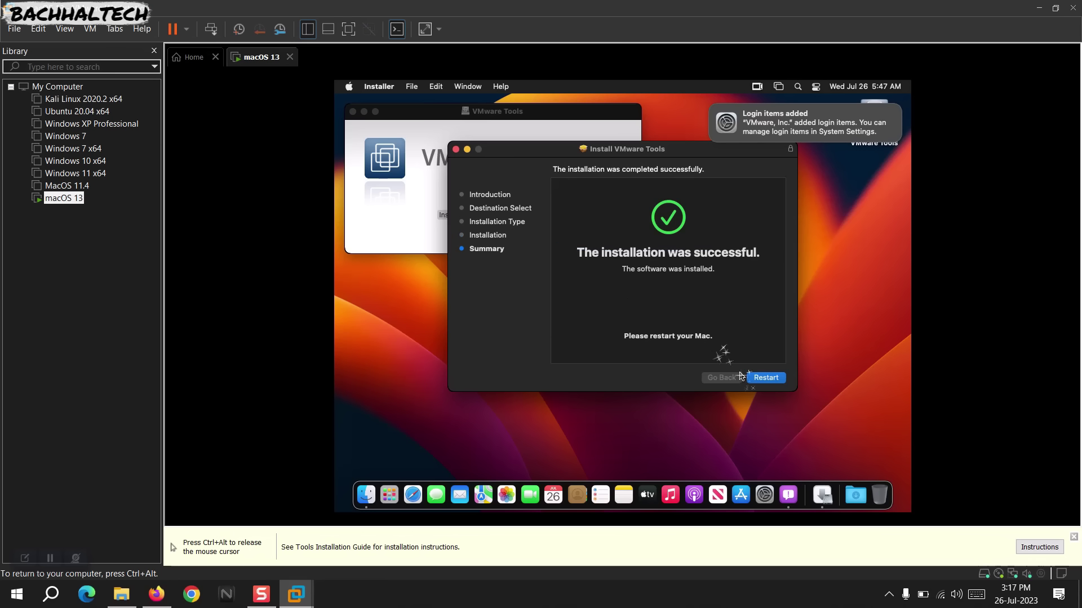
Restart the guest from the VMware Tools installer, release input with Ctrl+Alt, and switch the VM to full screen.
click(755, 377)
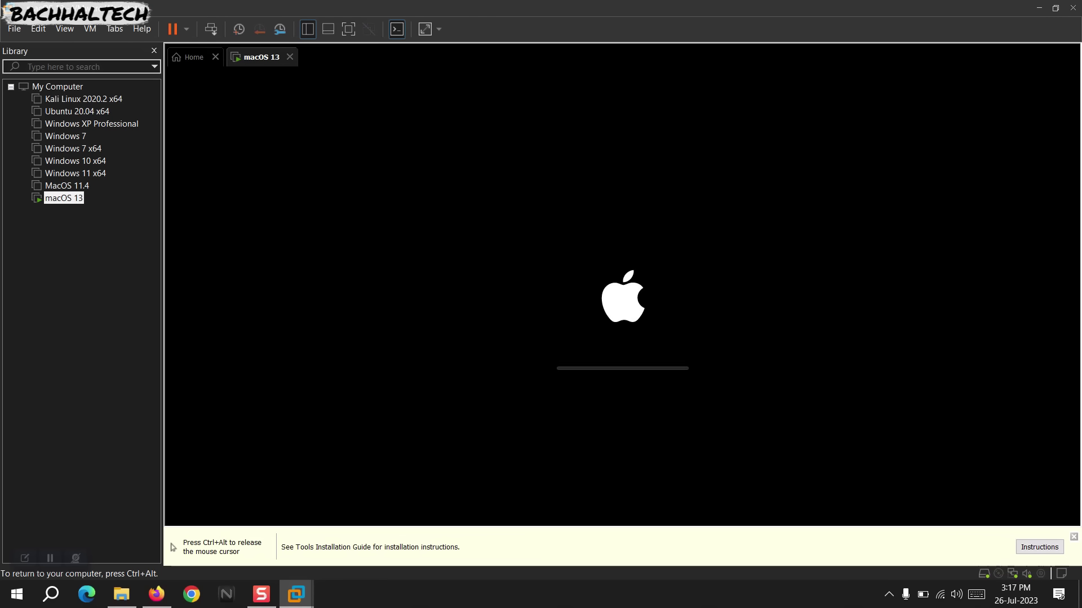
key(ctrl+alt)
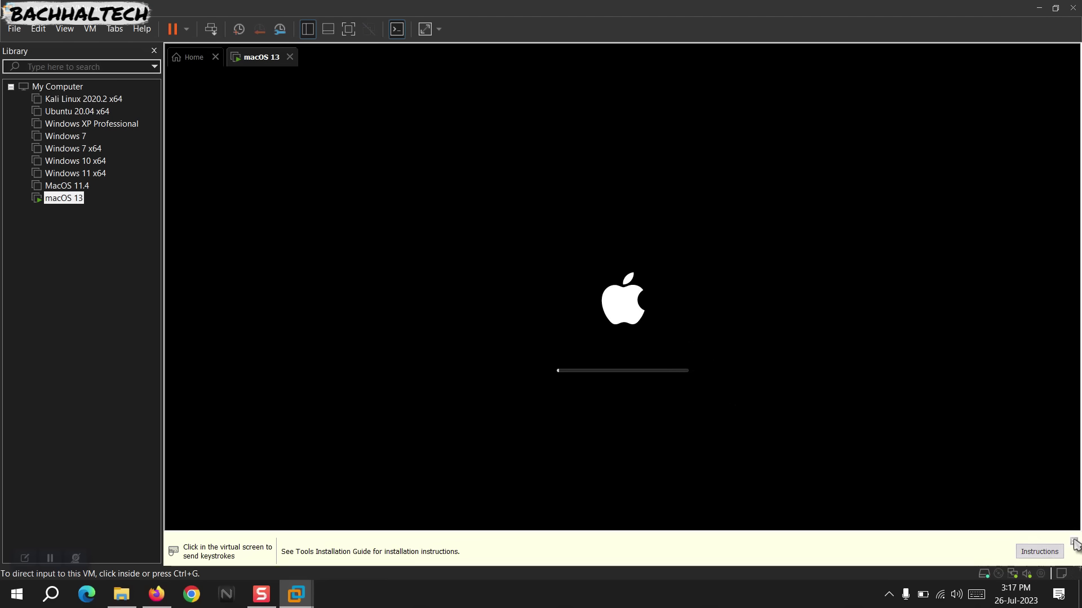
click(348, 28)
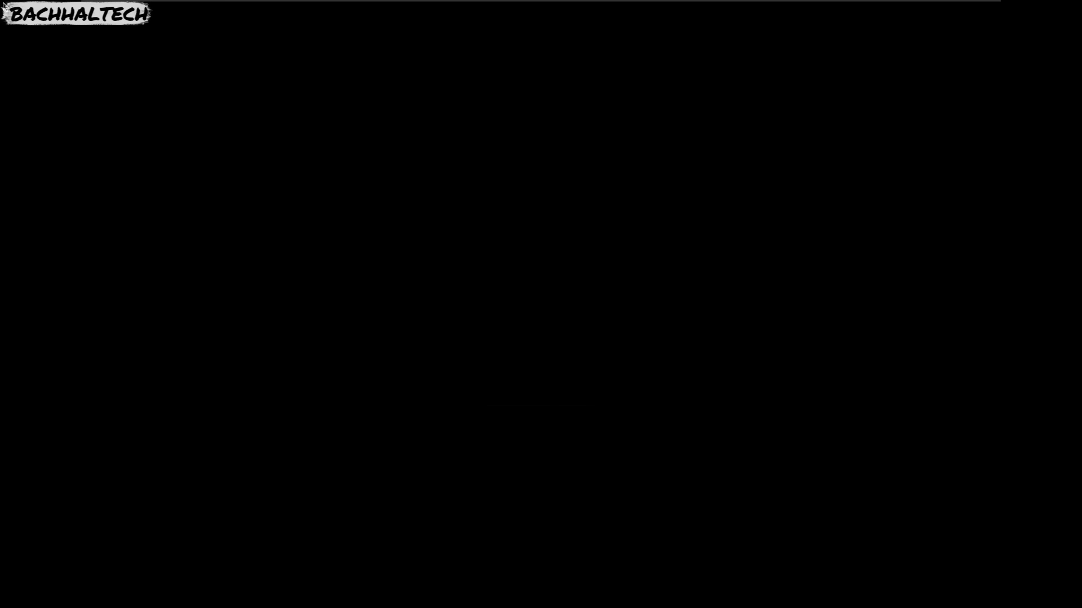
Enter the user password at the macOS login screen to reach the desktop.
text(••••)
key(Return)
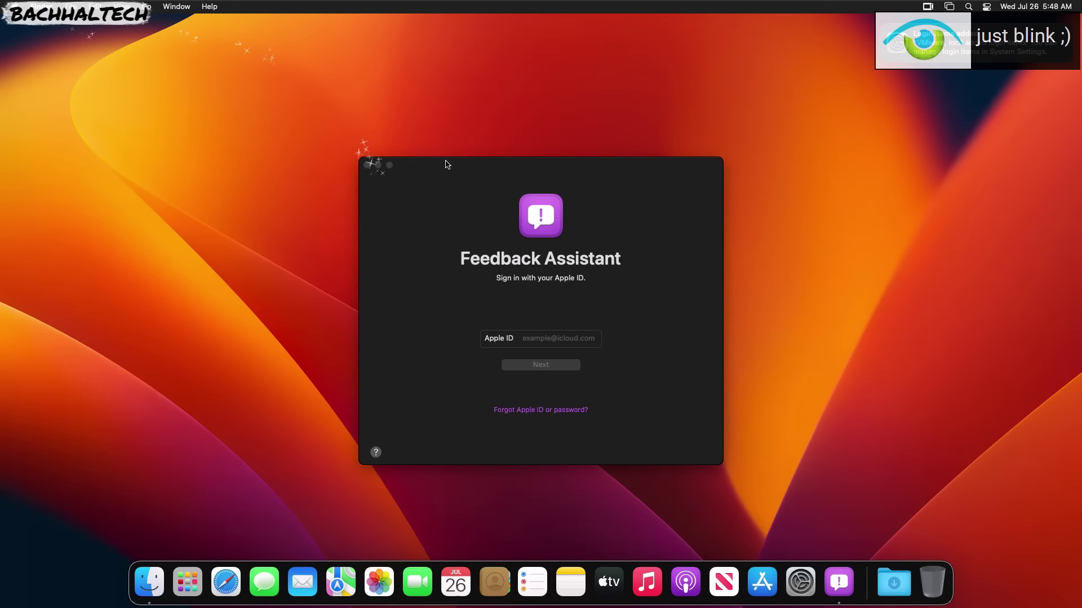
Close the Feedback Assistant sign-in window and quit the app from its Dock icon.
click(367, 165)
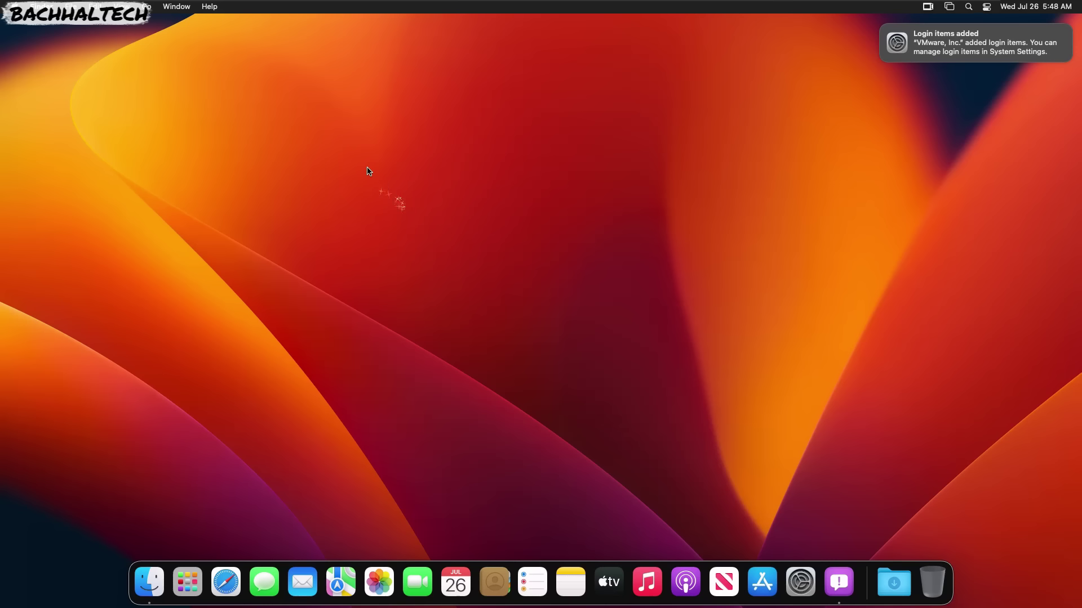
right_click(489, 137)
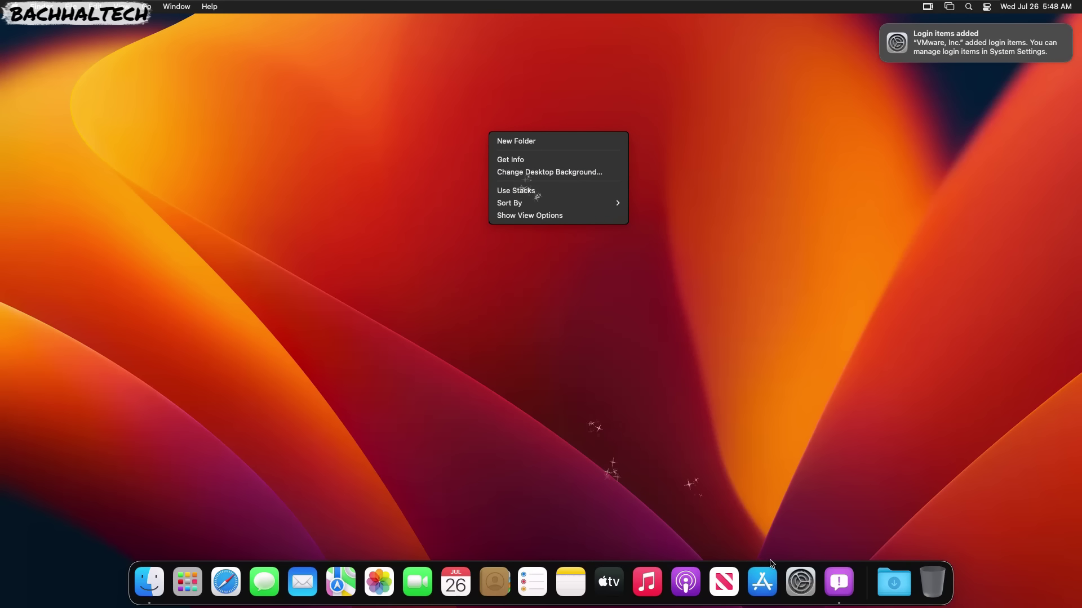
click(836, 581)
right_click(837, 582)
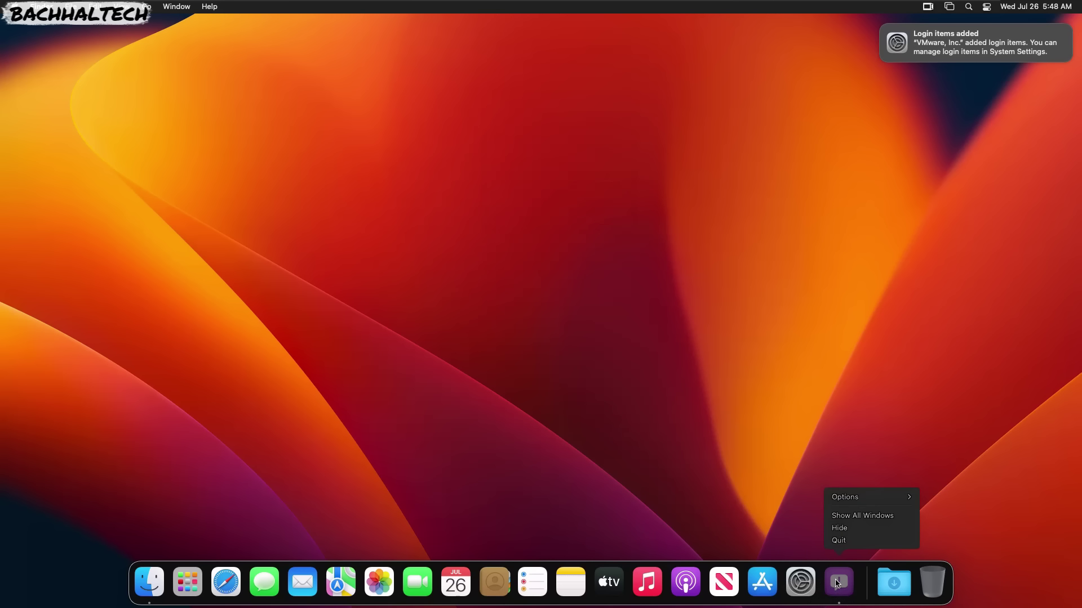
click(844, 542)
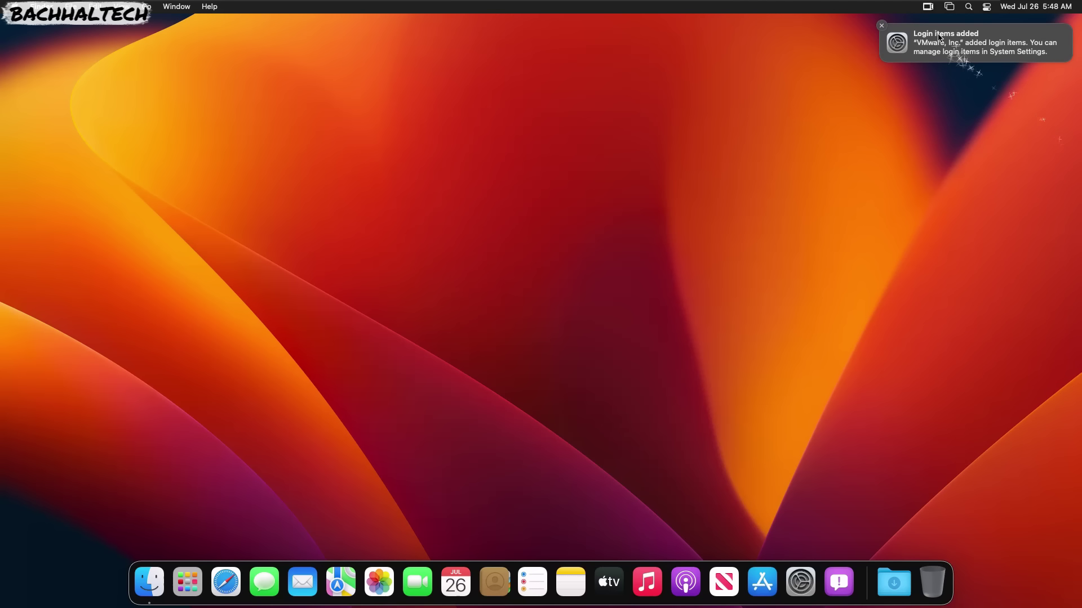
Dismiss the login items notification and open About This Mac from the Apple menu.
click(904, 35)
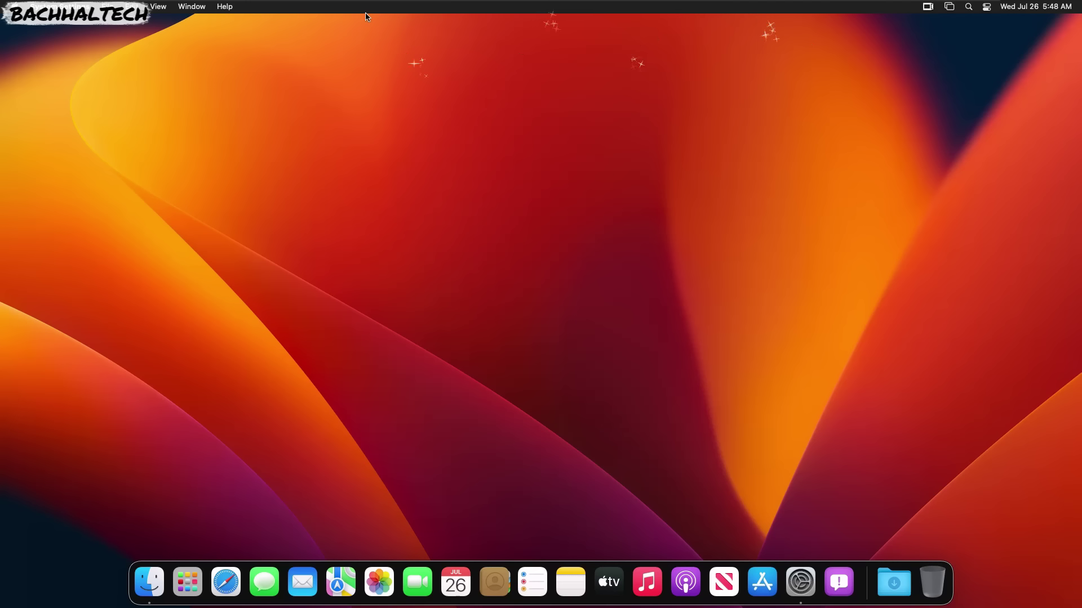
click(12, 7)
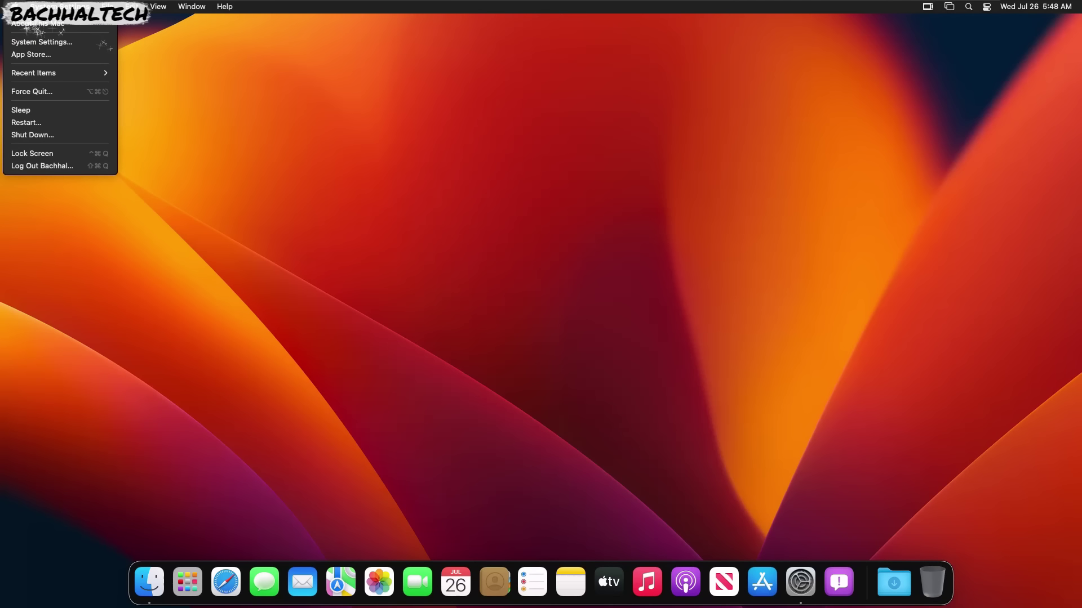
click(21, 26)
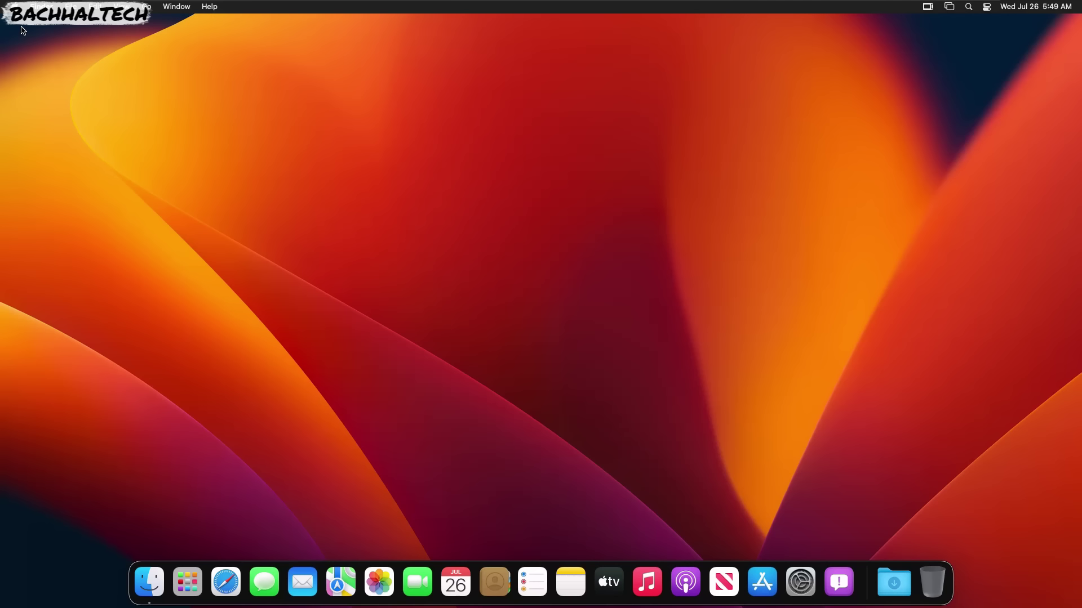
click(12, 7)
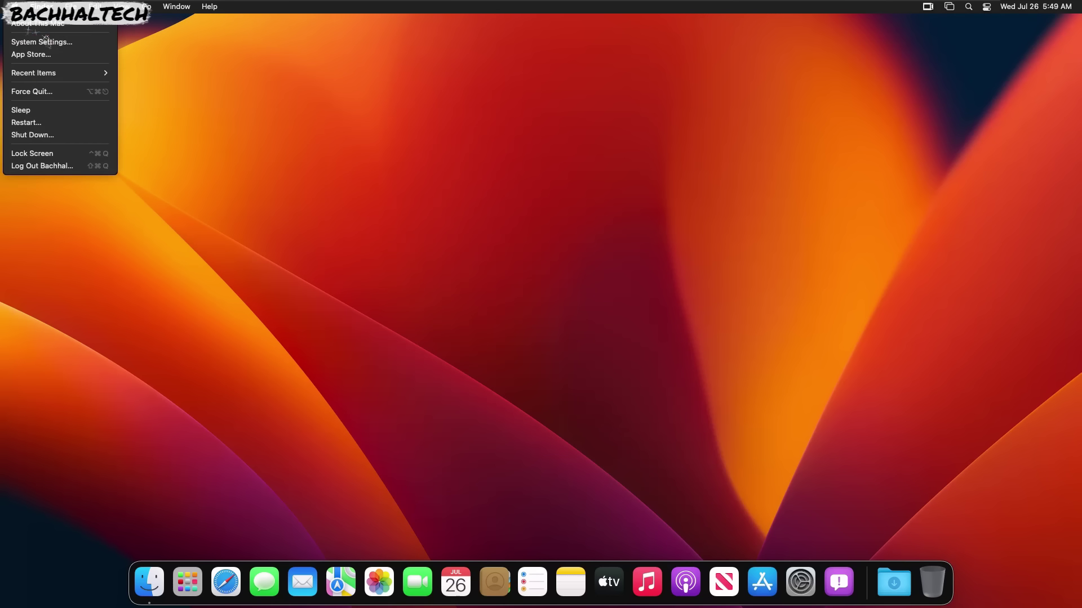
click(34, 39)
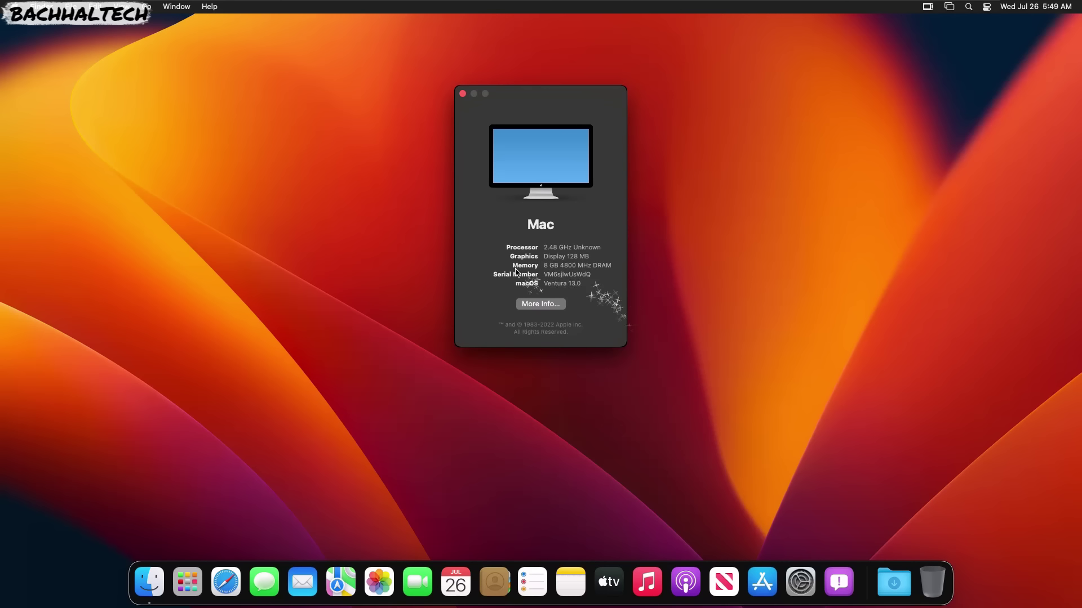
click(462, 93)
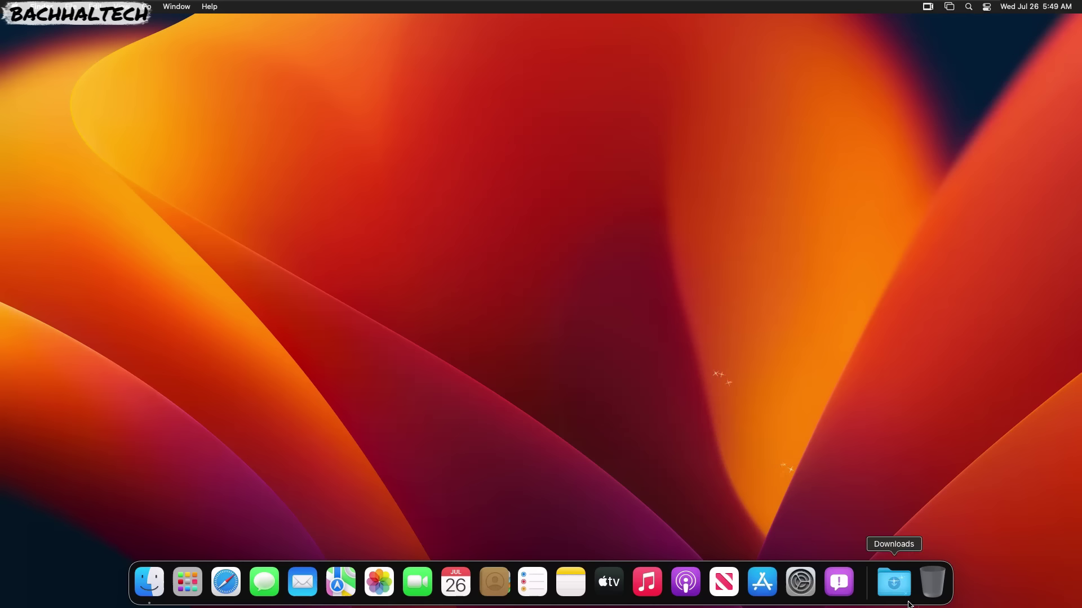
In System Settings > General, check About, then open Software Update listing Sonoma 14 Beta 4 and Ventura 13.5.
click(800, 582)
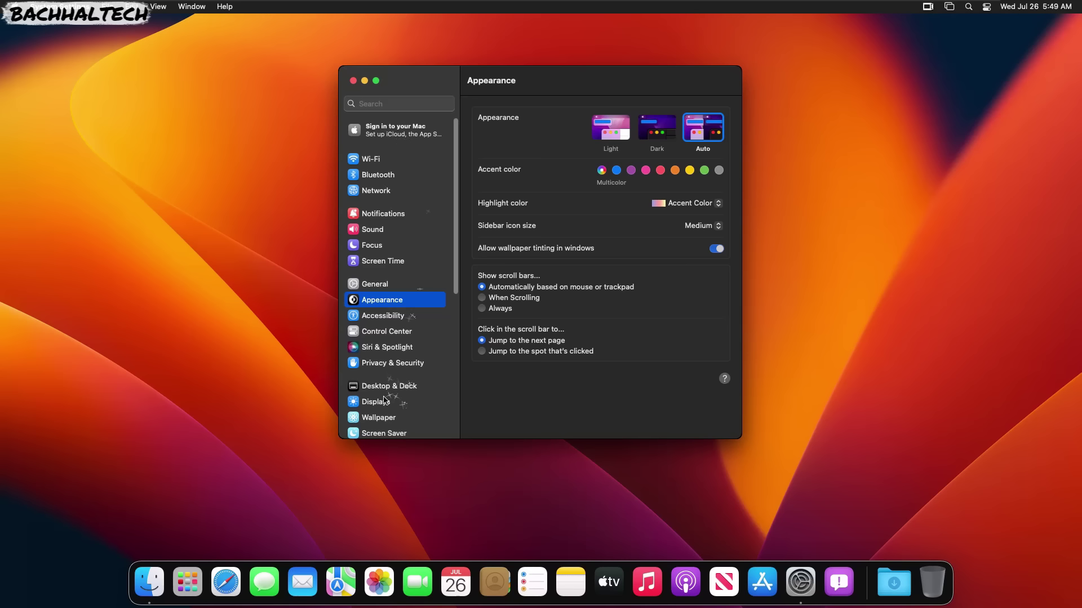
click(376, 286)
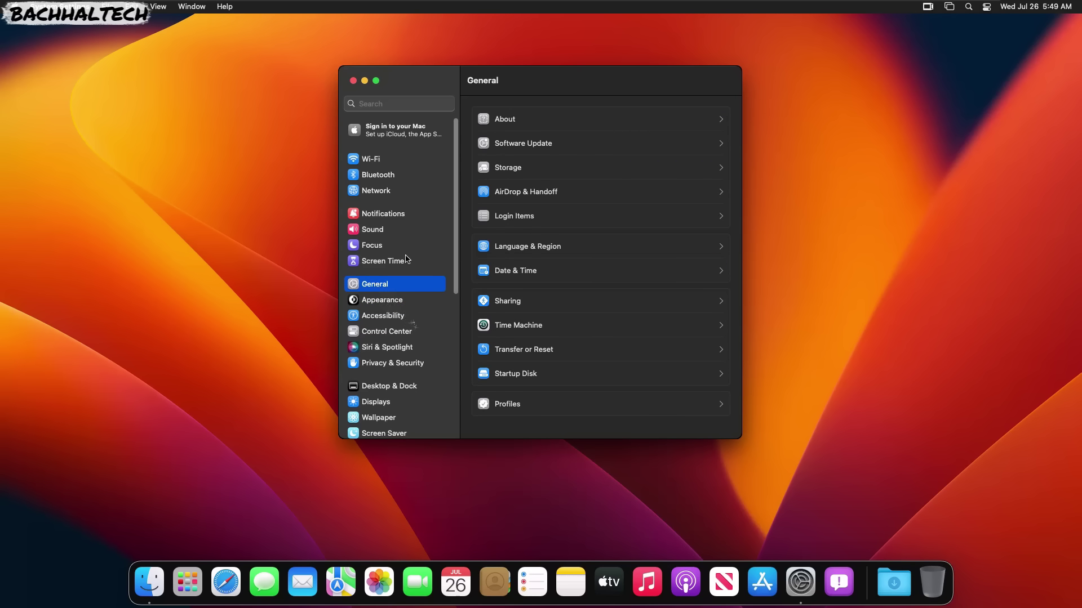
click(512, 121)
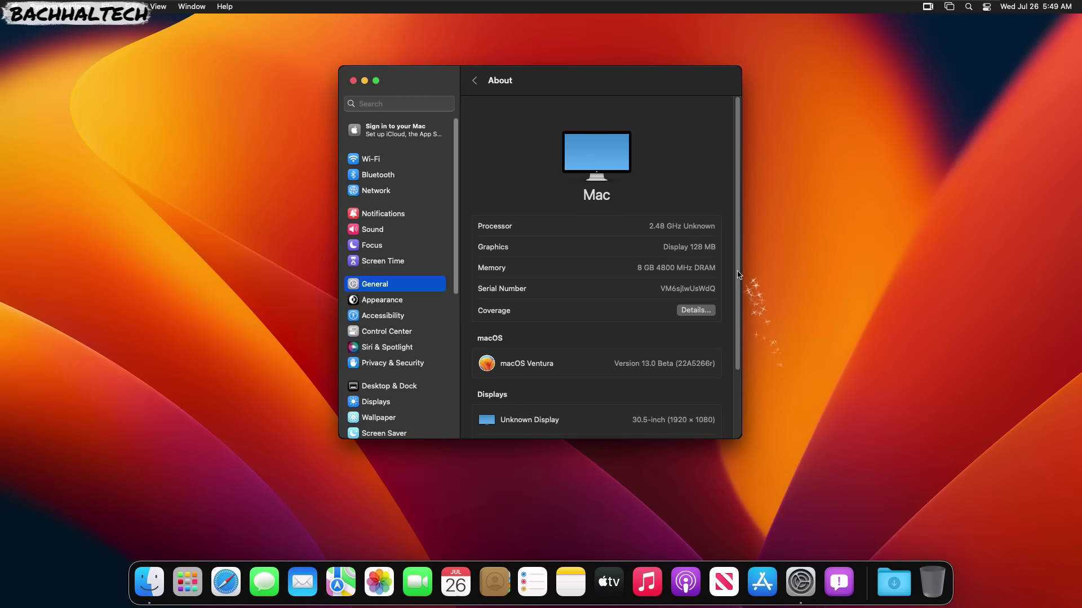
scroll(733, 276, down, 3)
scroll(726, 179, up, 3)
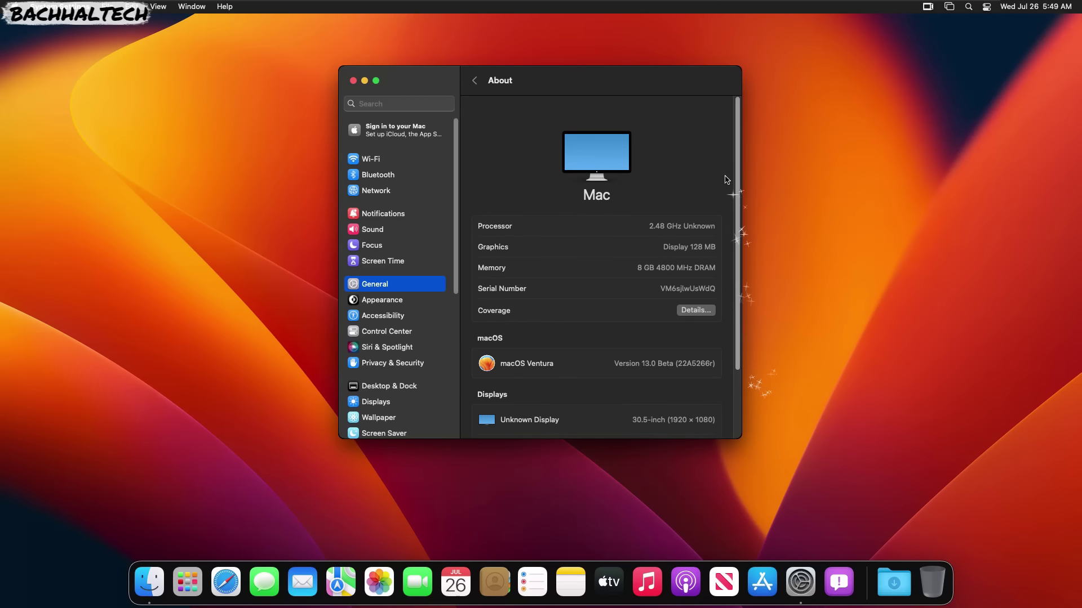
click(474, 80)
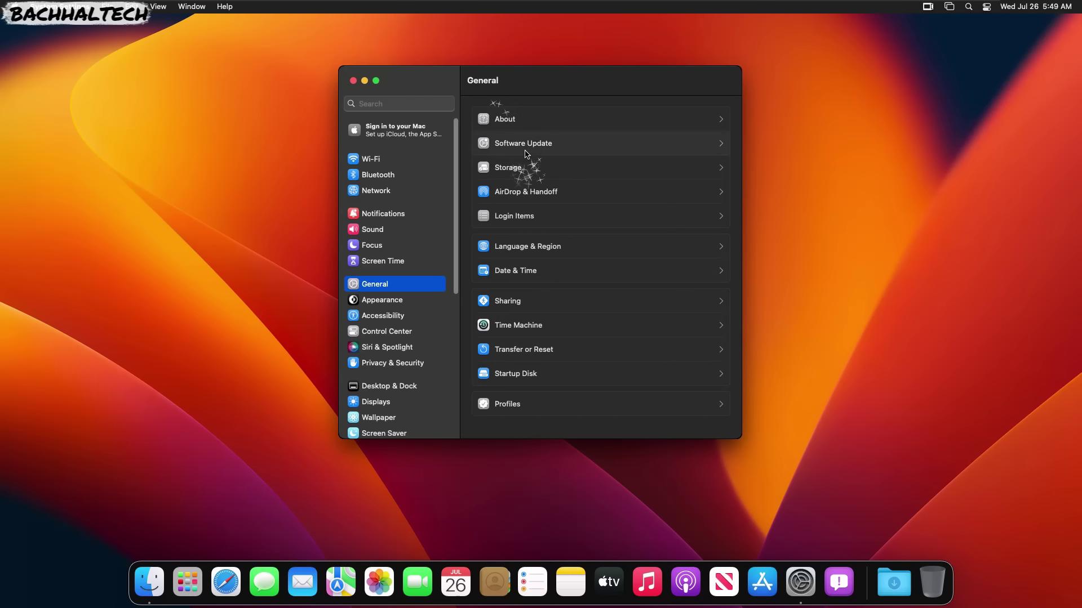
click(525, 147)
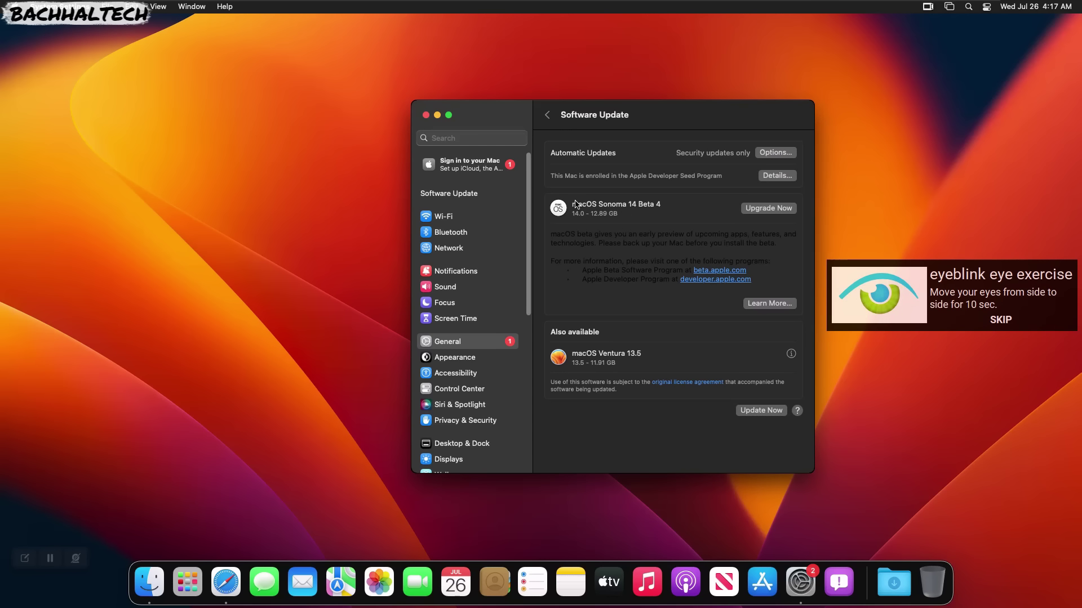
click(546, 114)
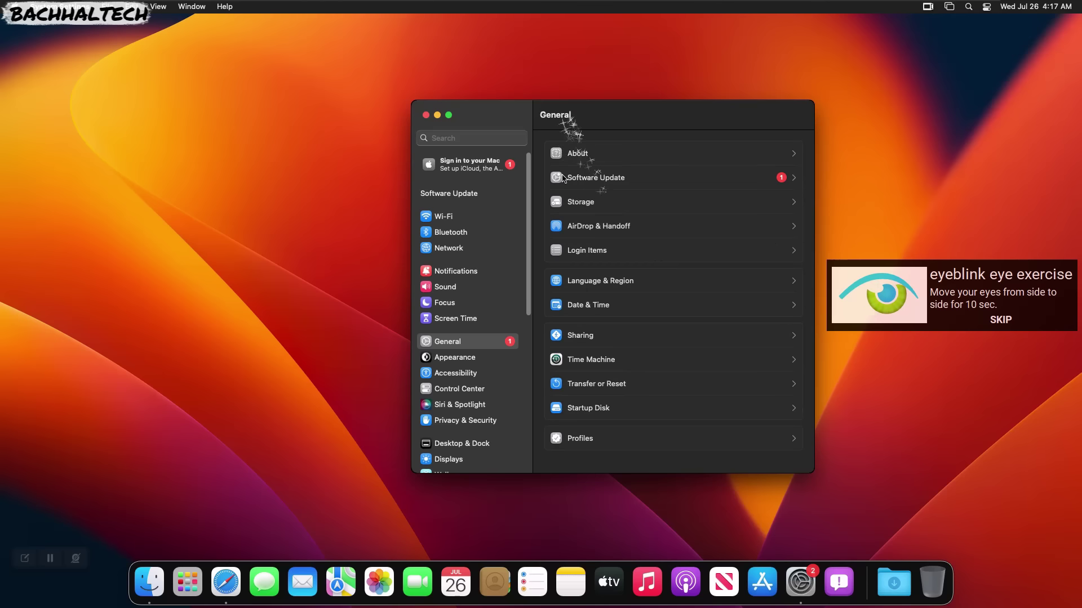
click(597, 152)
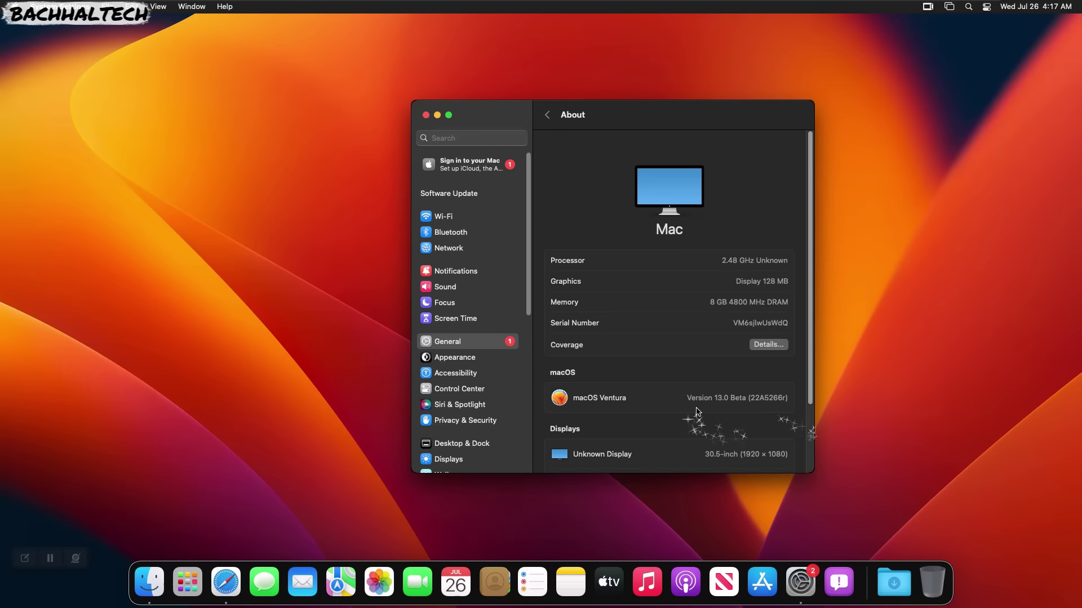
click(547, 115)
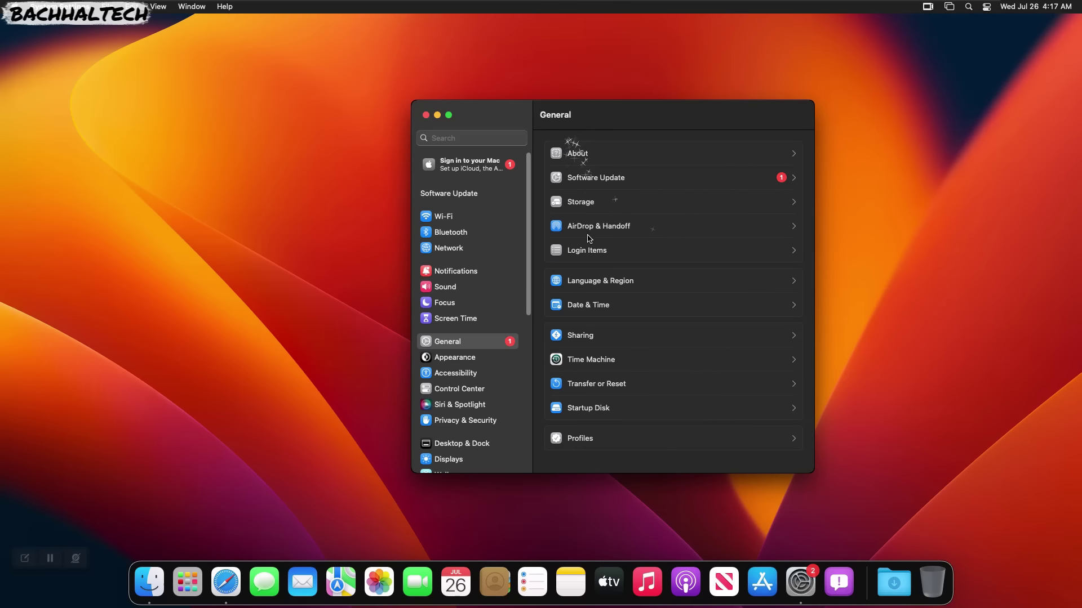
click(609, 177)
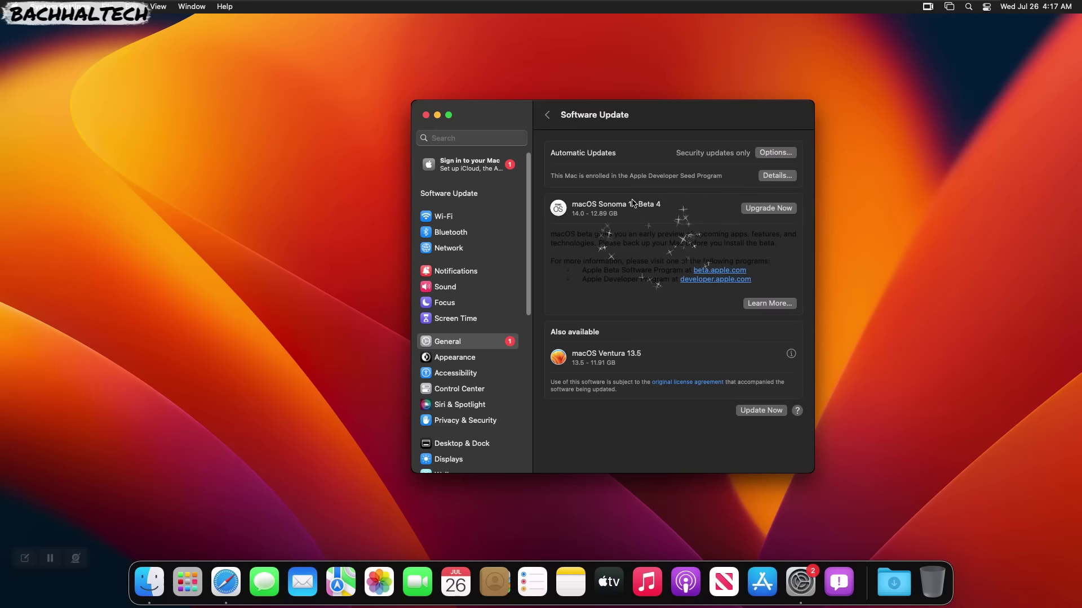
mouse_move(751, 355)
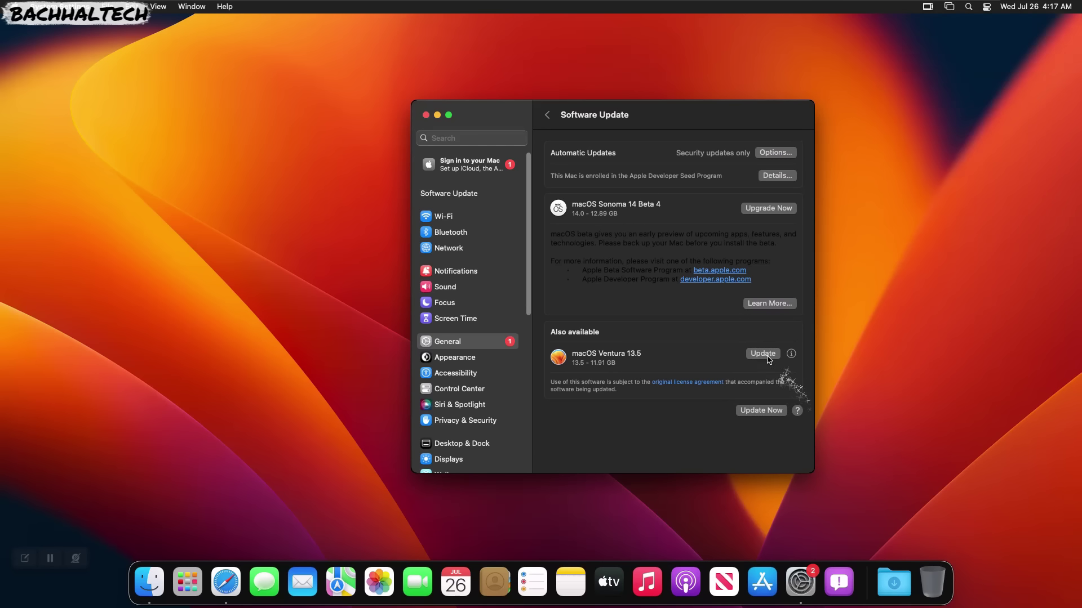
Update to macOS Ventura 13.5, agree to the license, restart now, and continue past the Analytics screen.
click(764, 355)
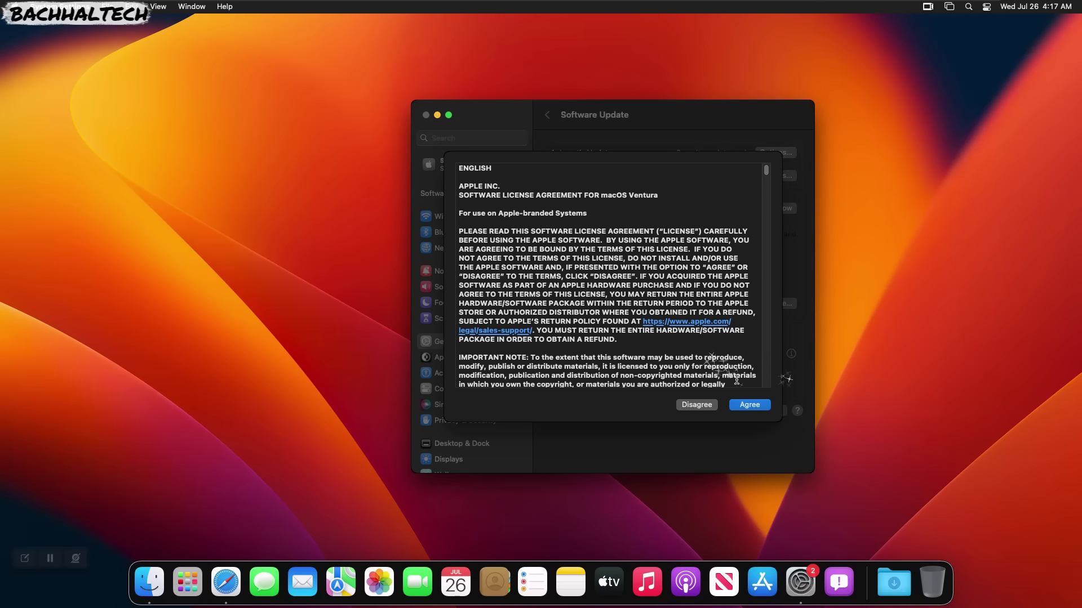
click(749, 405)
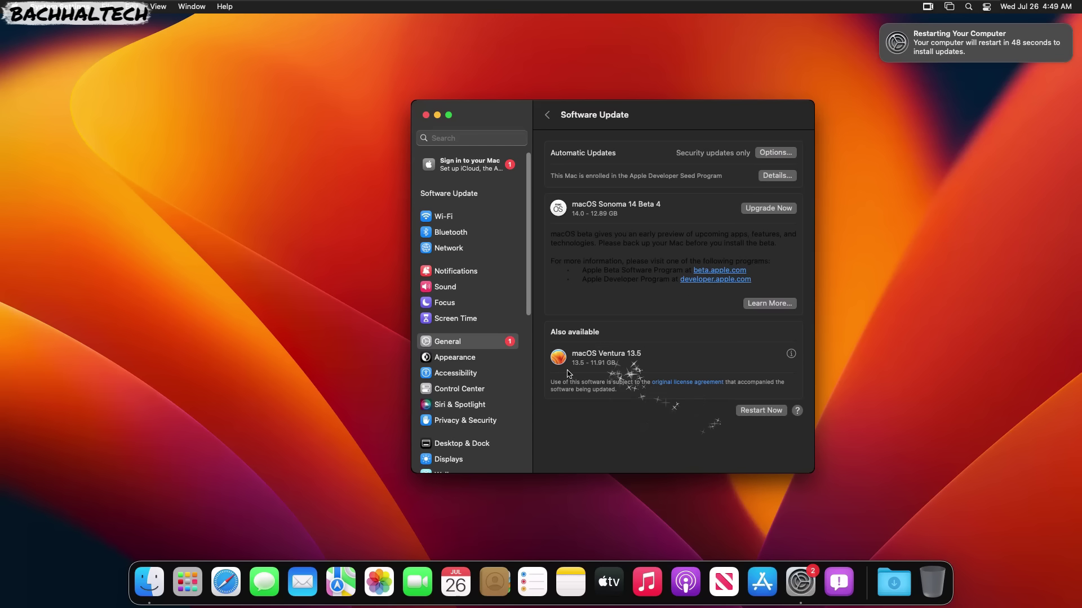
click(756, 411)
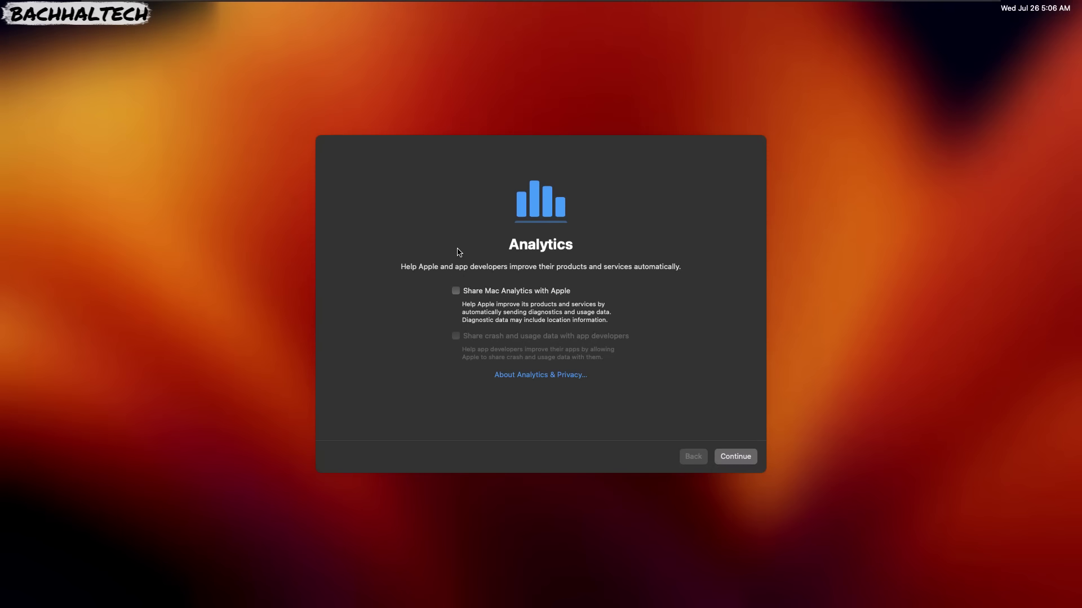
click(738, 457)
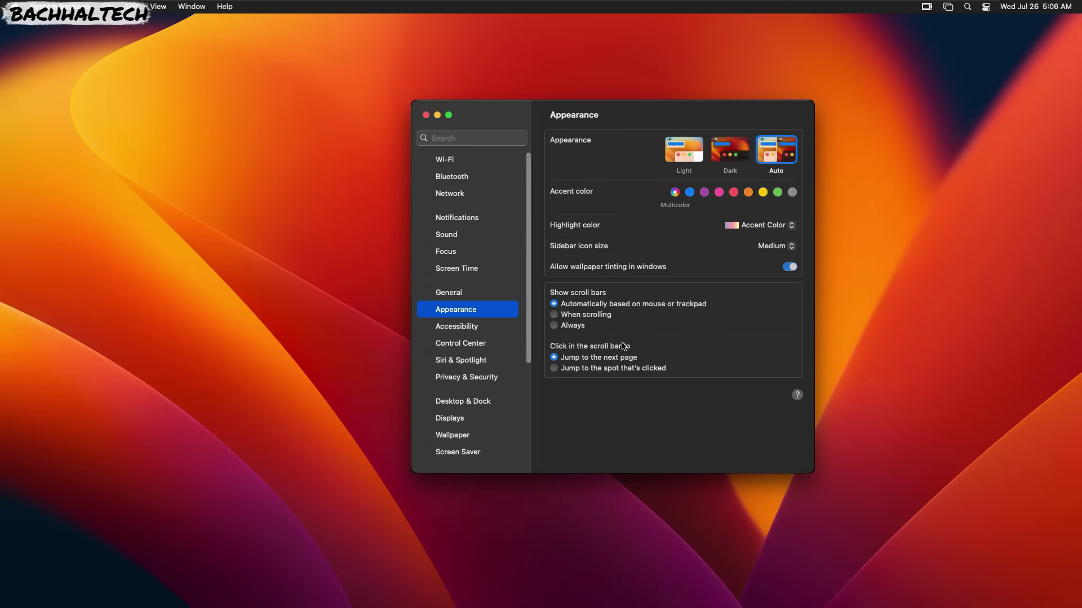
Verify General > About shows Version 13.5, then go back and open Software Update.
click(464, 303)
click(457, 330)
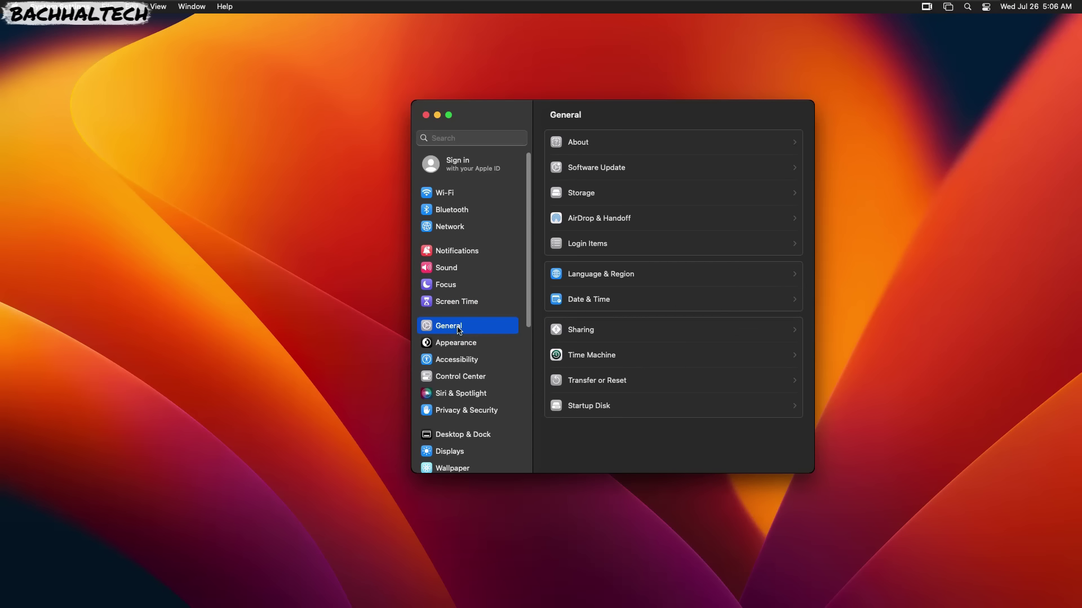
click(597, 150)
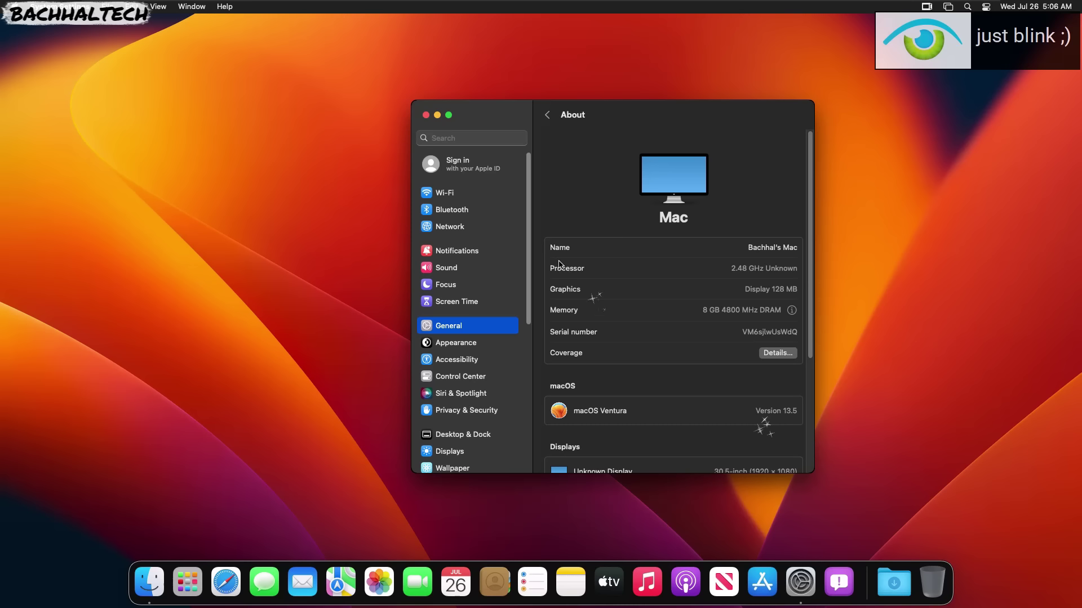
click(547, 115)
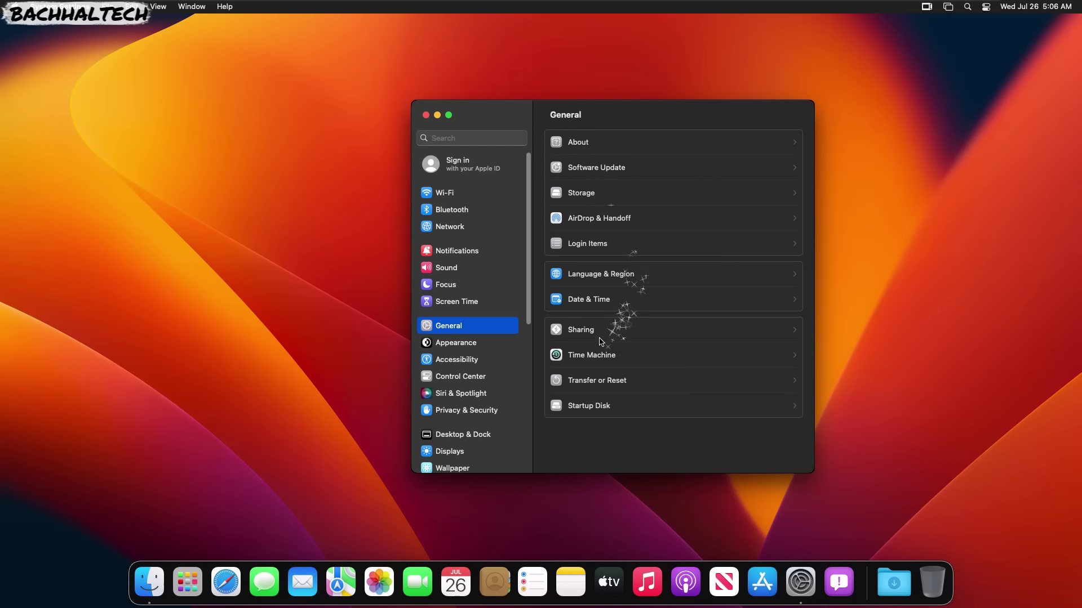
click(608, 178)
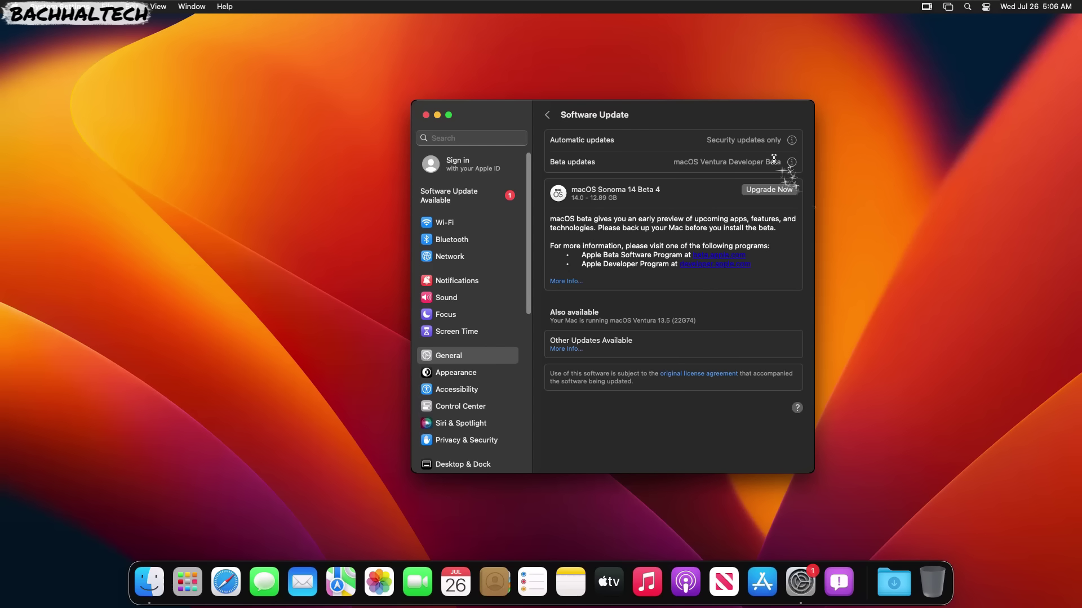
Set Beta updates to Off in Software Update and confirm with Done.
click(792, 161)
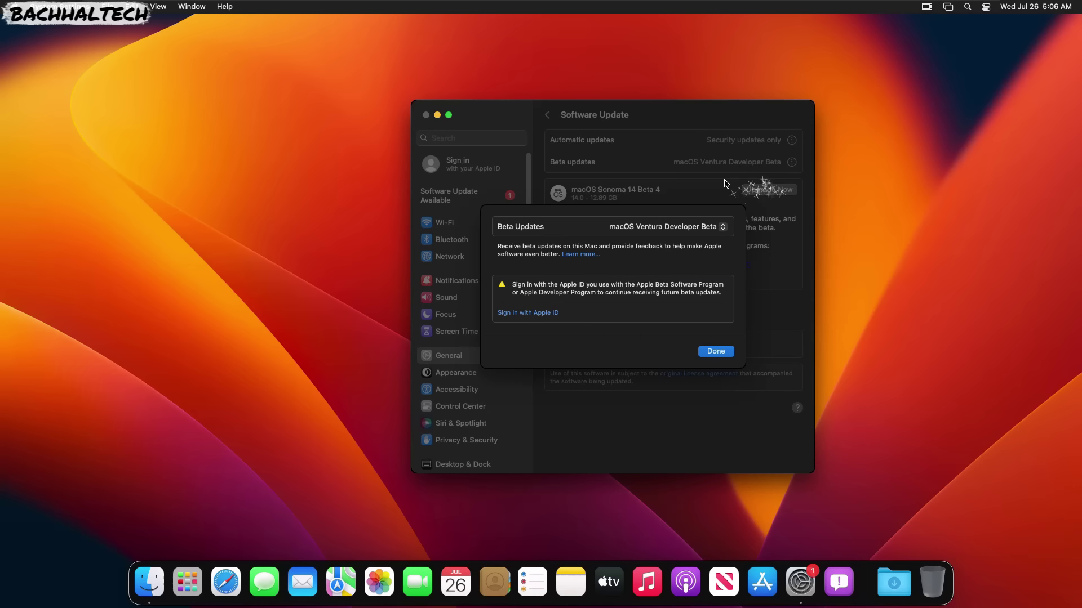
click(697, 226)
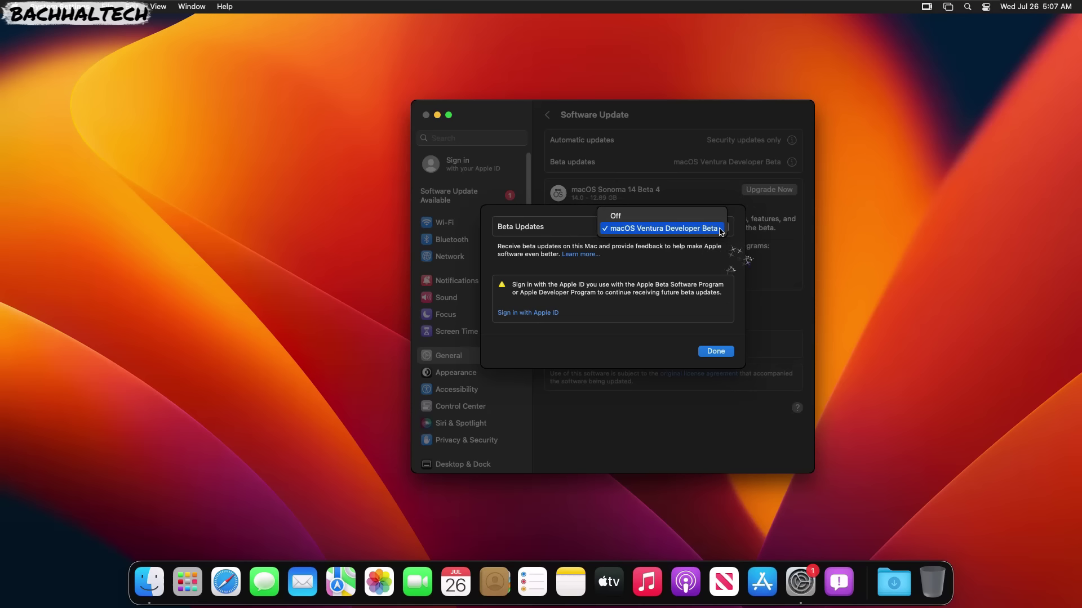
click(676, 213)
click(716, 351)
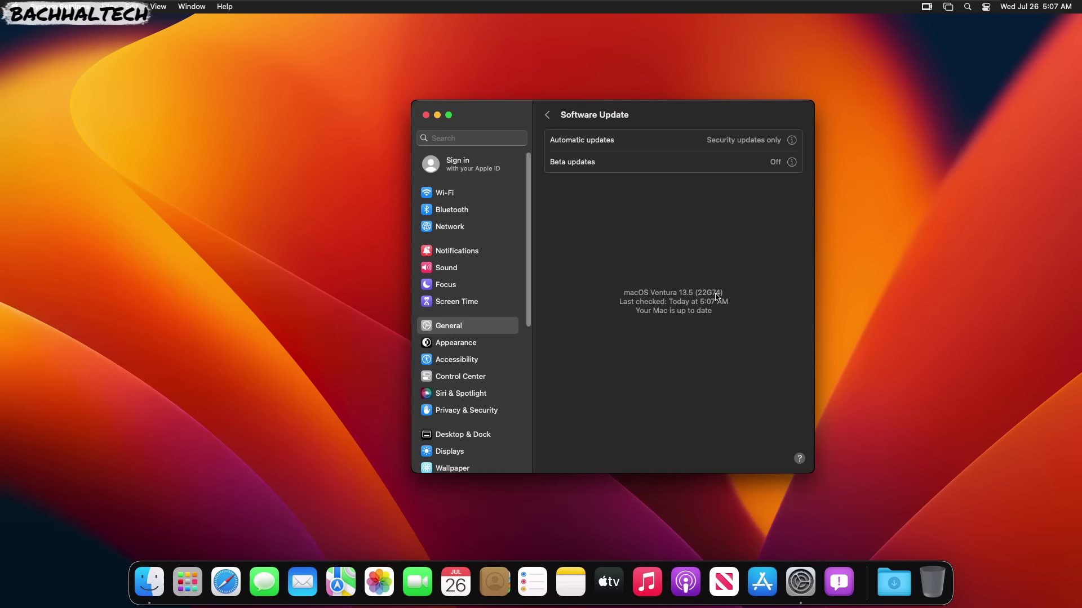
Show the About page with Version 13.5 and take the VM out of full screen.
mouse_move(494, 4)
click(547, 115)
click(574, 145)
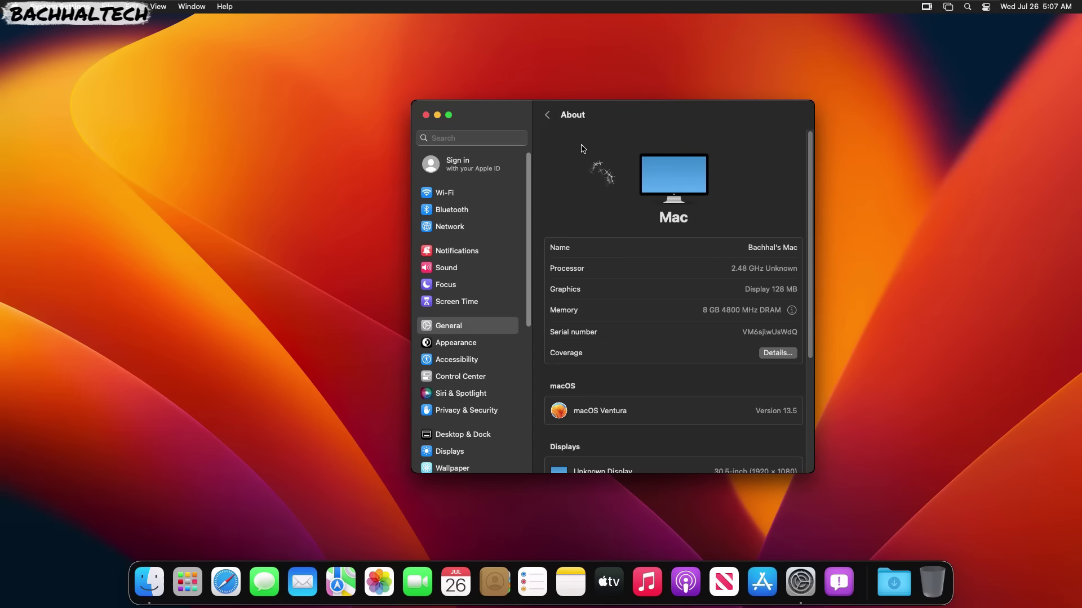
click(460, 16)
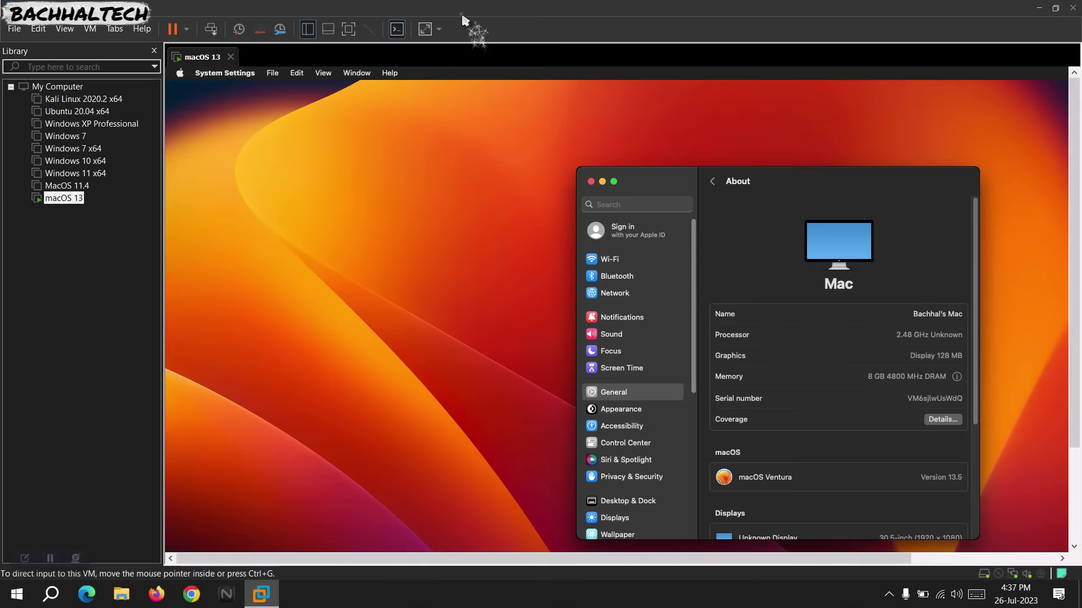